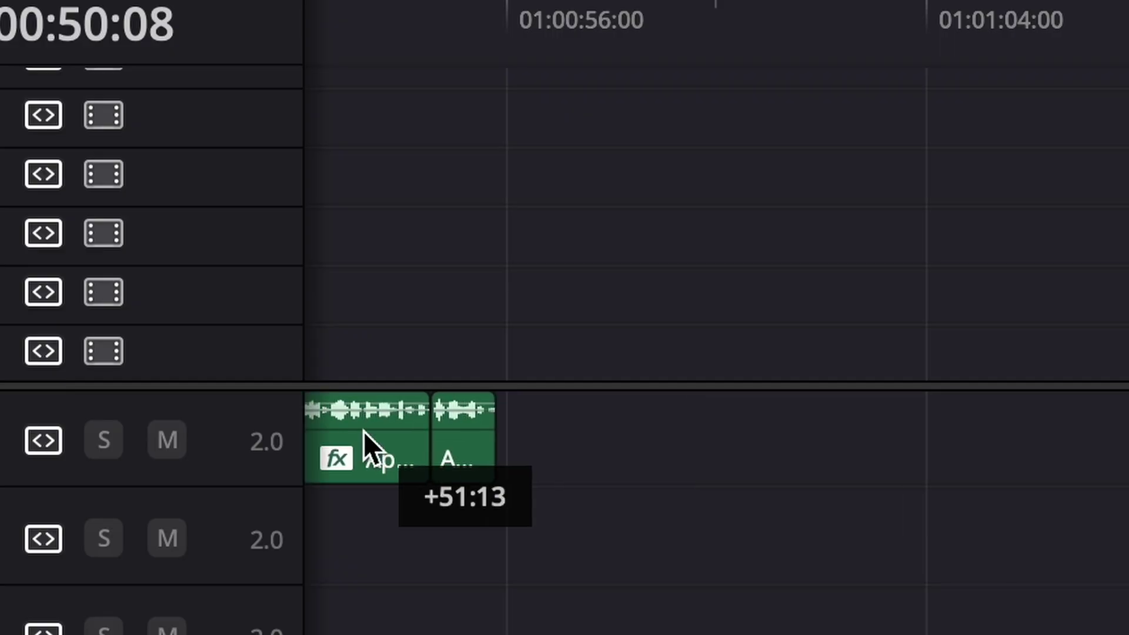
# - Move the voice clips along track A1 and add a Solid Color generator on V1 above the start of the first clip
pyautogui.moveTo(363, 431); pyautogui.dragTo(650, 457)
pyautogui.click(873, 509)
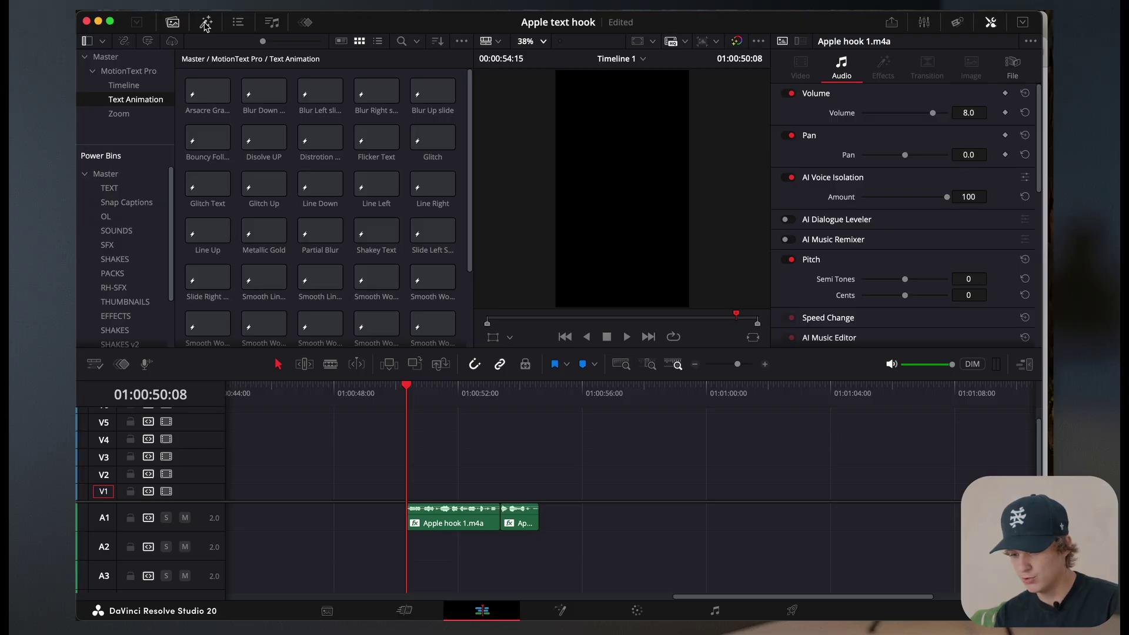
pyautogui.click(206, 23)
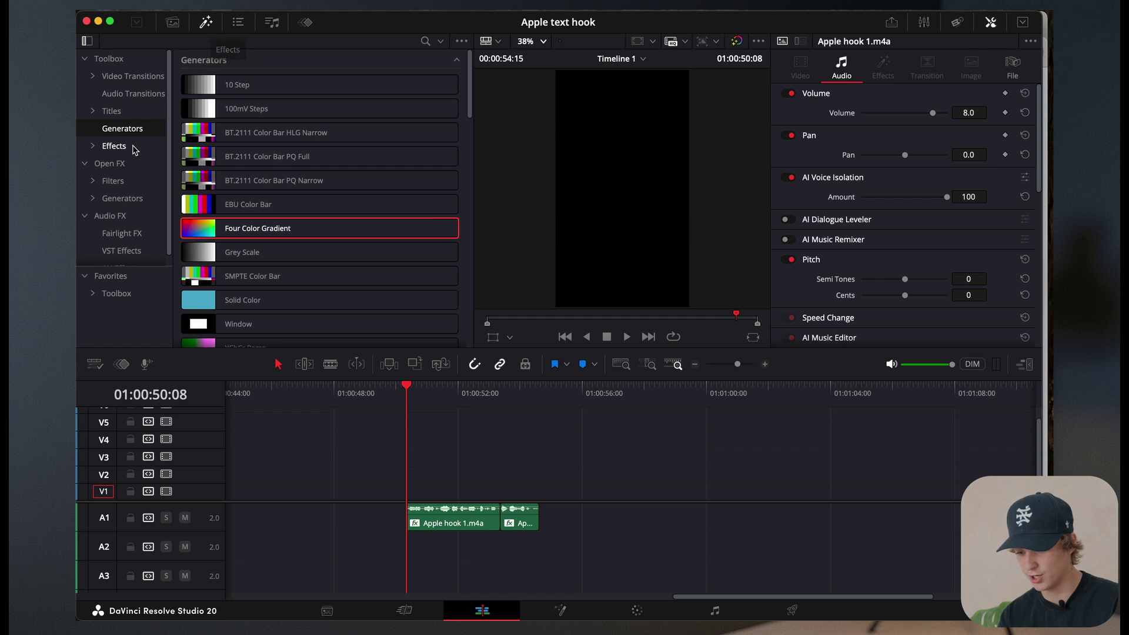
pyautogui.scroll(-2, 254, 290)
pyautogui.moveTo(242, 249); pyautogui.dragTo(411, 493)
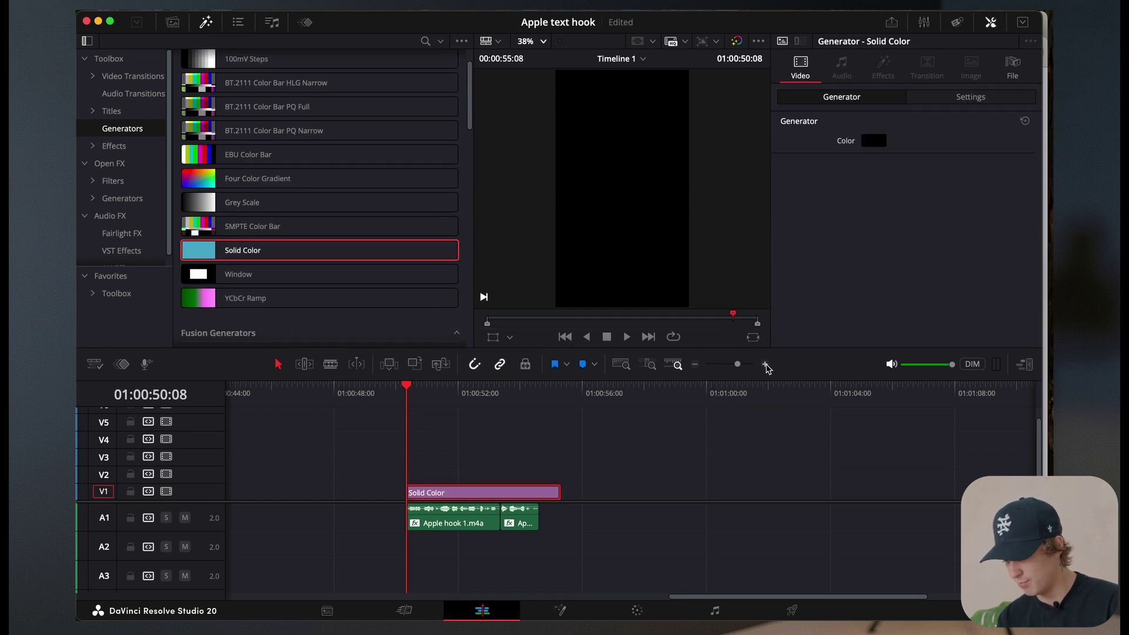
# - Shorten the Solid Color clip on V1 to about 1.2 seconds and place a copy on V2 overlapping its end
pyautogui.click(766, 365)
pyautogui.moveTo(831, 491); pyautogui.dragTo(578, 496)
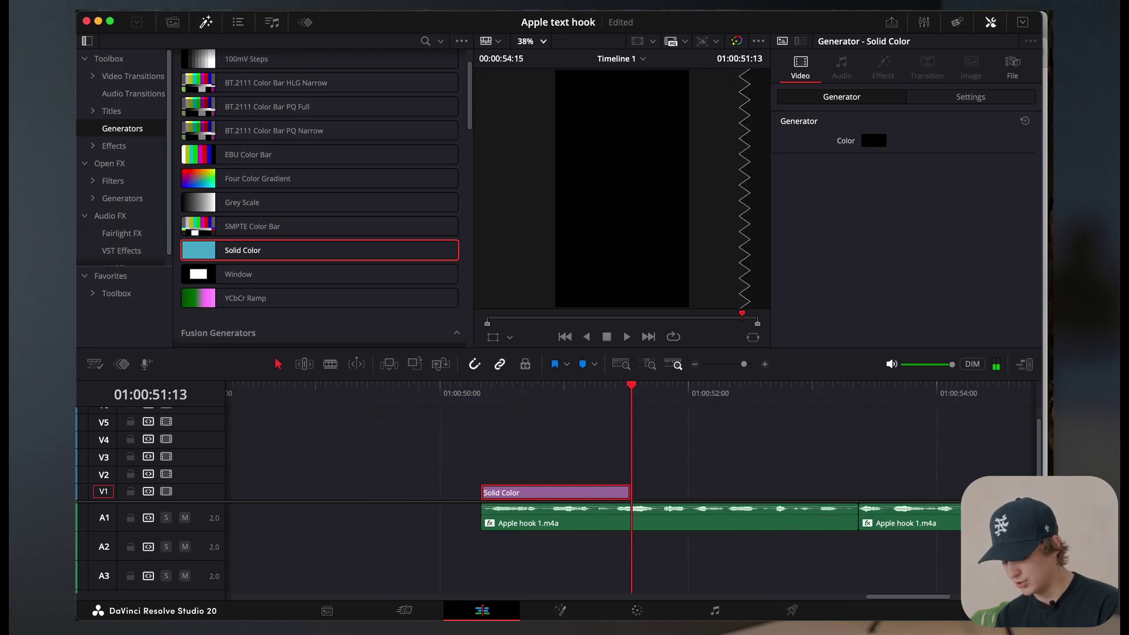
pyautogui.moveTo(584, 497); pyautogui.dragTo(717, 481)
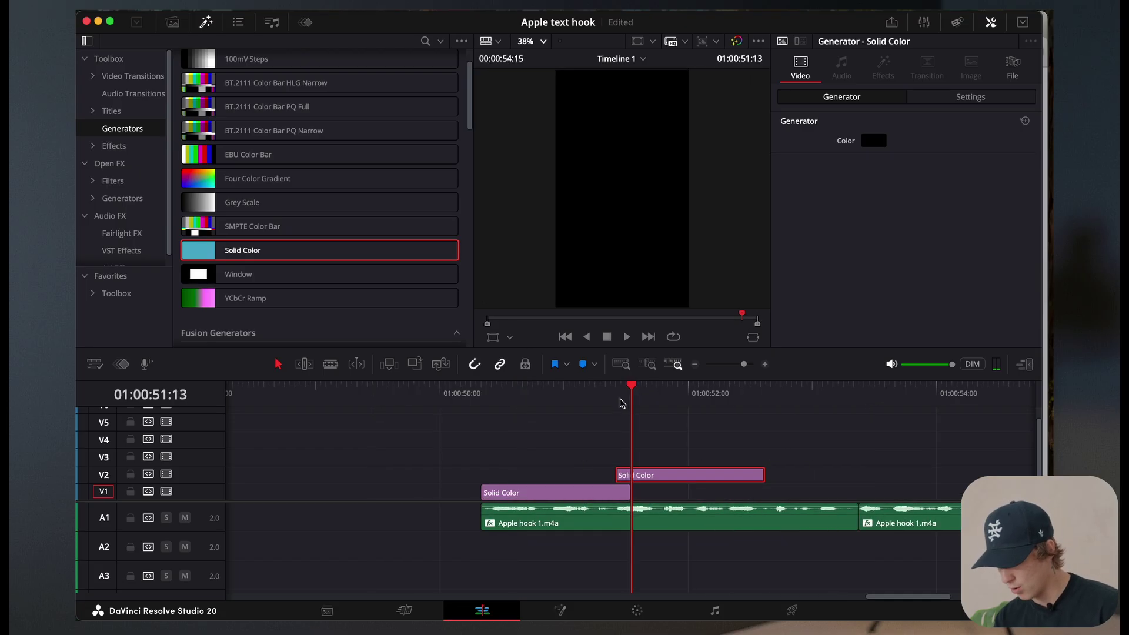
# - Move the playhead to 01:00:51:12 and set the color of the Solid Color clip on V2 to white
pyautogui.click(620, 399)
pyautogui.press('Right')
pyautogui.press('Right')
pyautogui.press('Right')
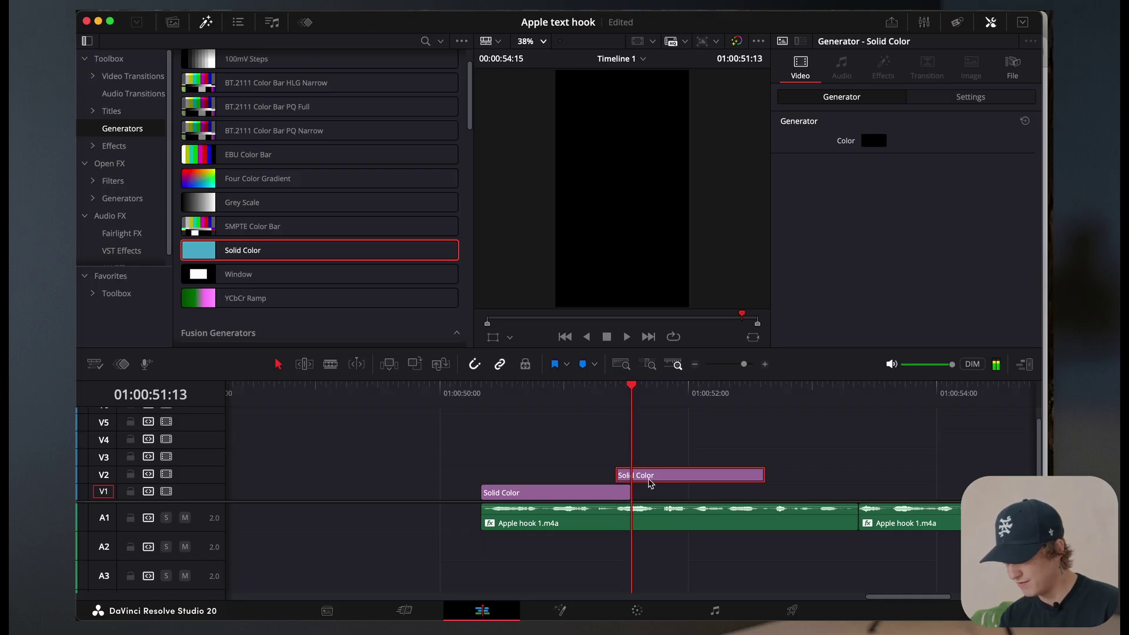
pyautogui.press('Left')
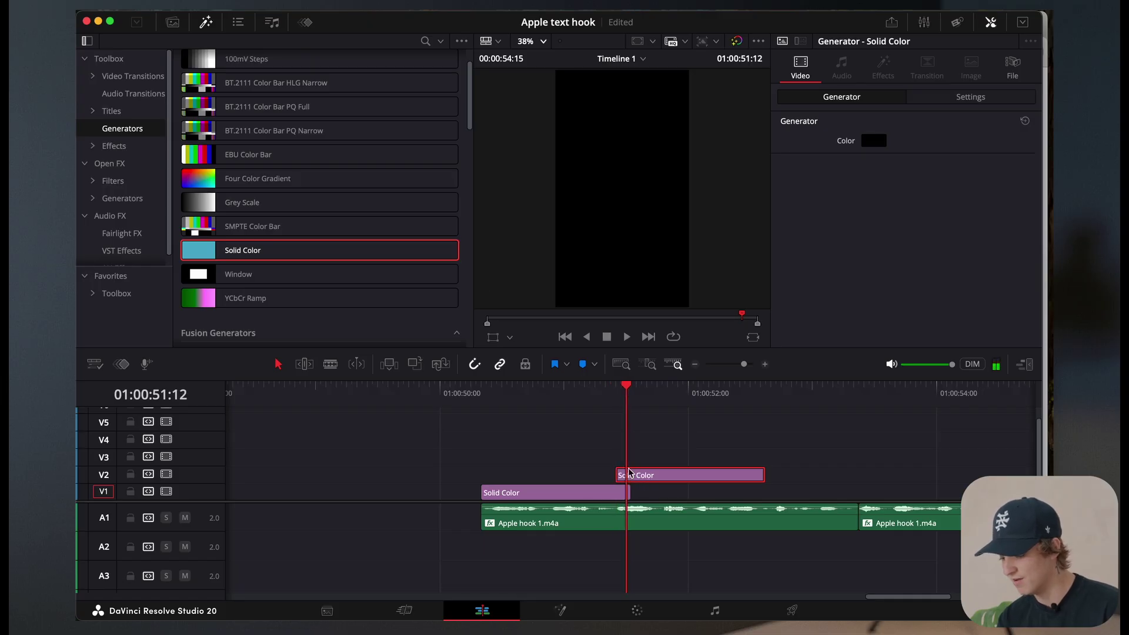
pyautogui.click(879, 139)
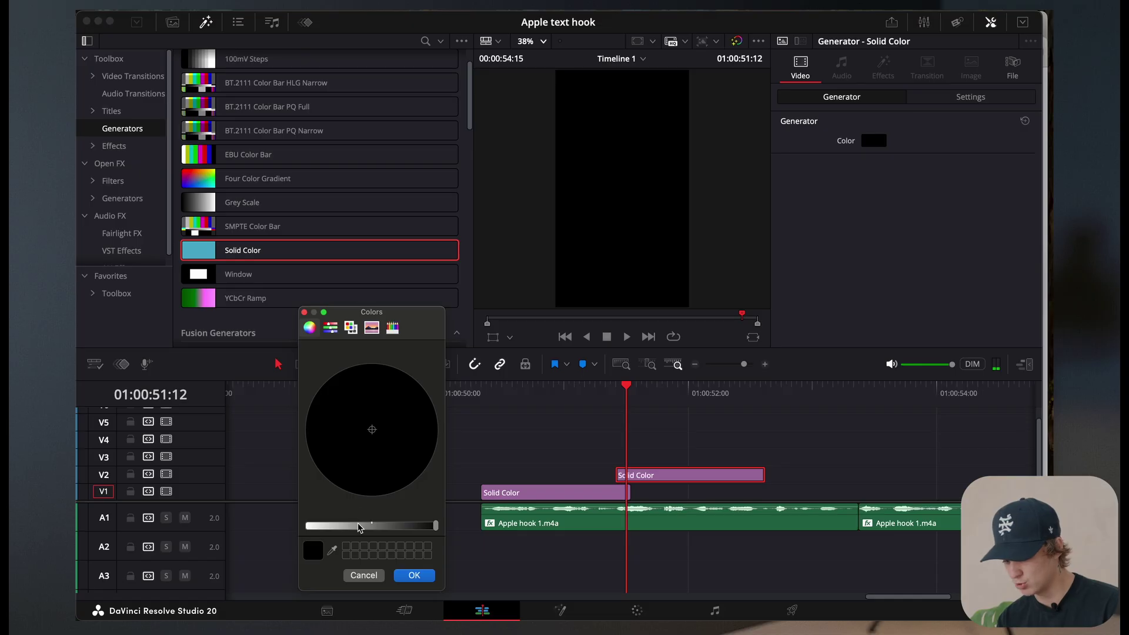
pyautogui.moveTo(359, 527); pyautogui.dragTo(235, 531)
pyautogui.click(431, 577)
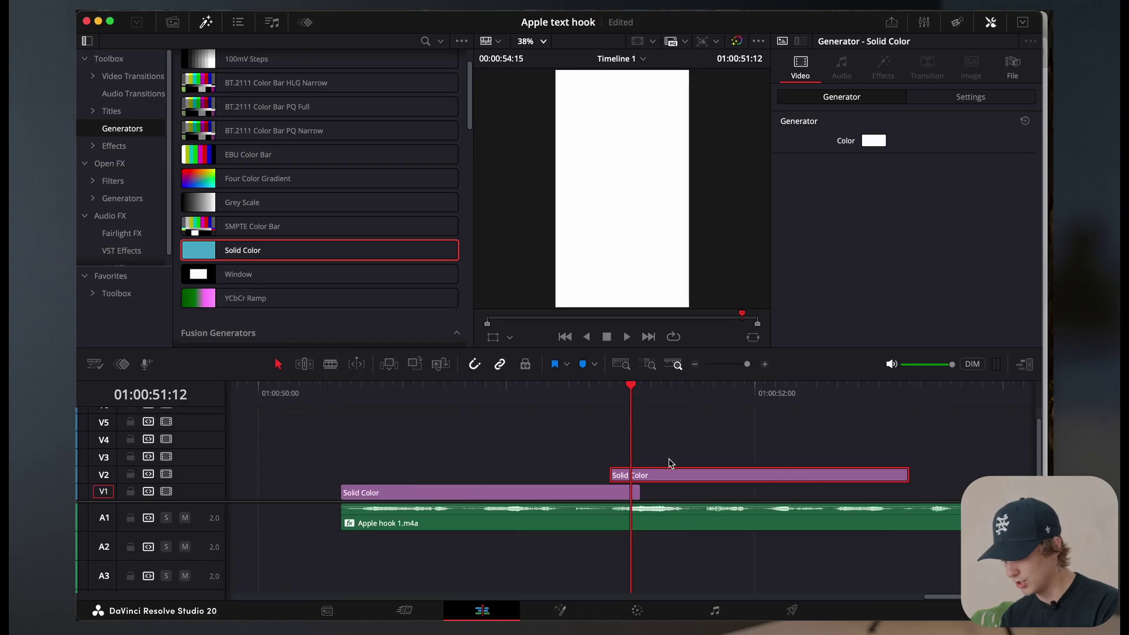
# - Play back the switch from the black V1 clip to the white V2 clip against the voice audio
pyautogui.scroll(3, 669, 466)
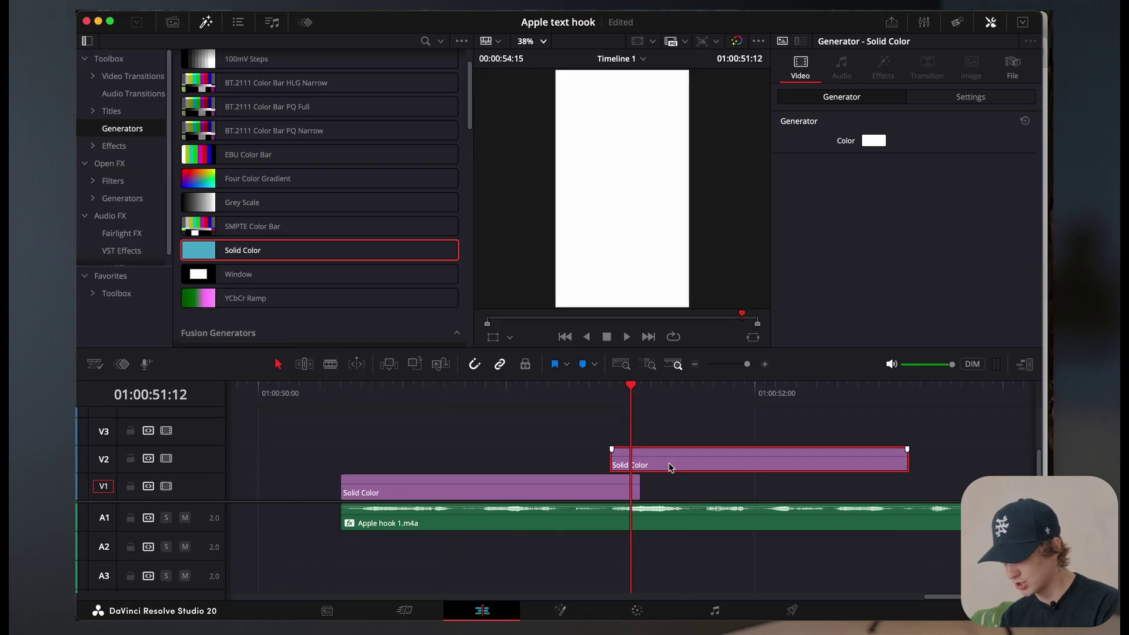
pyautogui.moveTo(639, 472); pyautogui.dragTo(642, 434)
pyautogui.scroll(-3, 642, 434)
pyautogui.click(592, 404)
pyautogui.press('space')
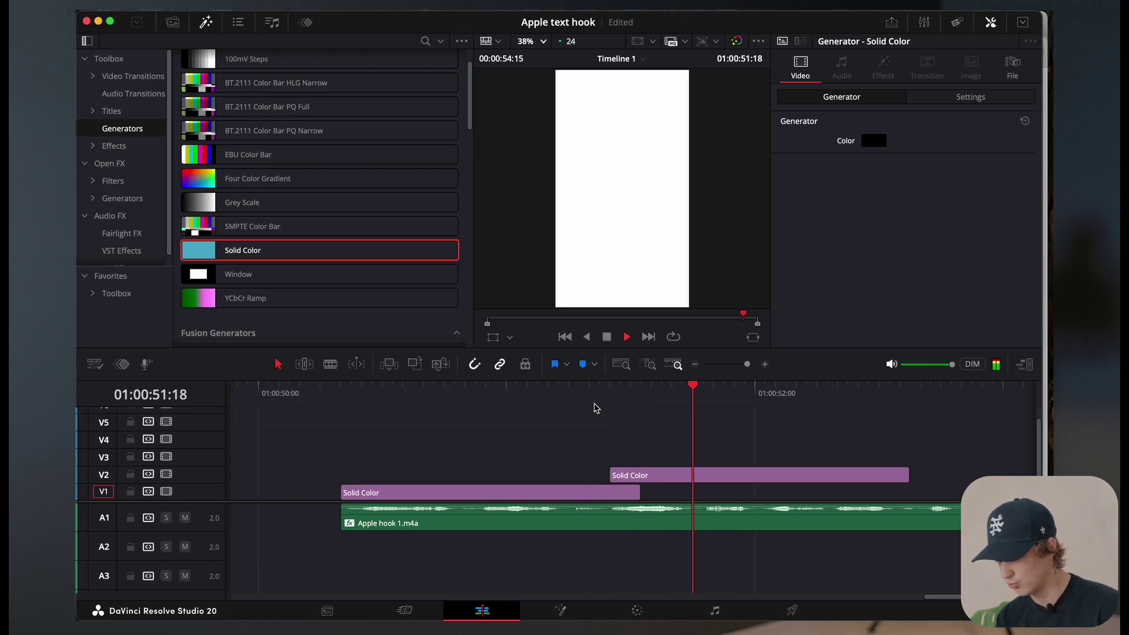
pyautogui.click(582, 403)
pyautogui.click(559, 405)
pyautogui.press('space')
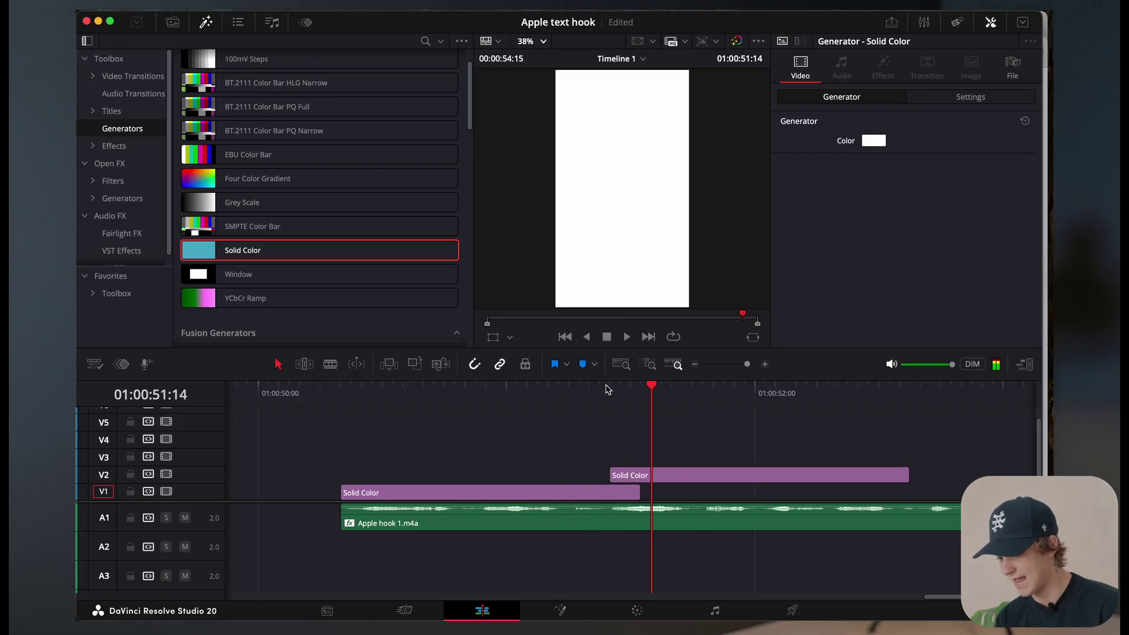
# - Add a Text+ title on V3 starting at 01:00:50:08, above the two Solid Color clips
pyautogui.click(695, 365)
pyautogui.click(482, 393)
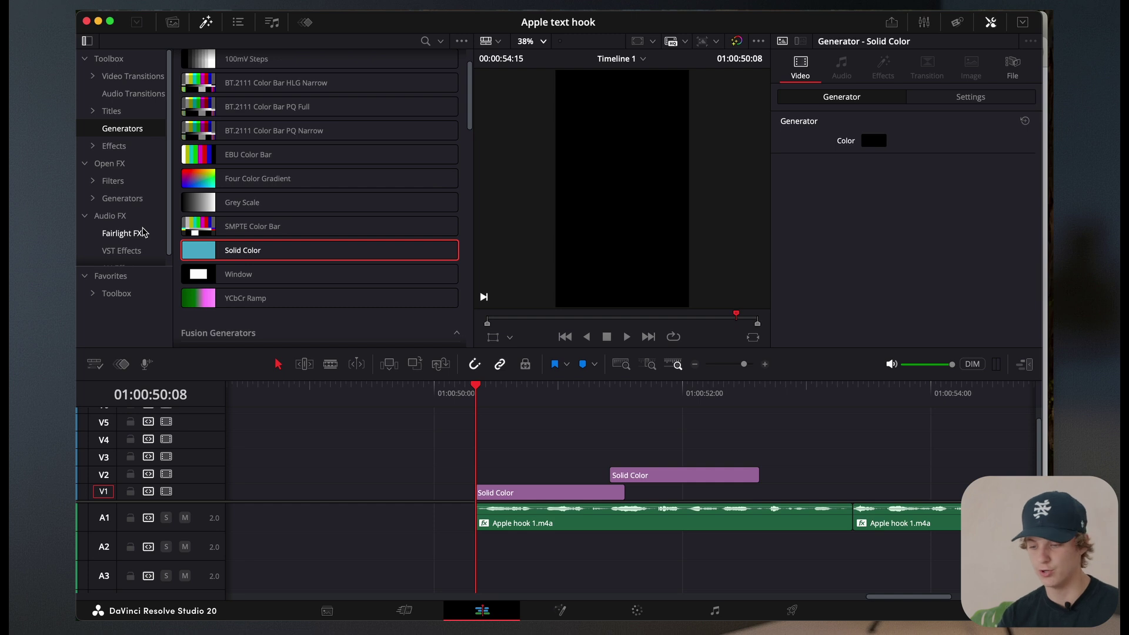
pyautogui.click(150, 111)
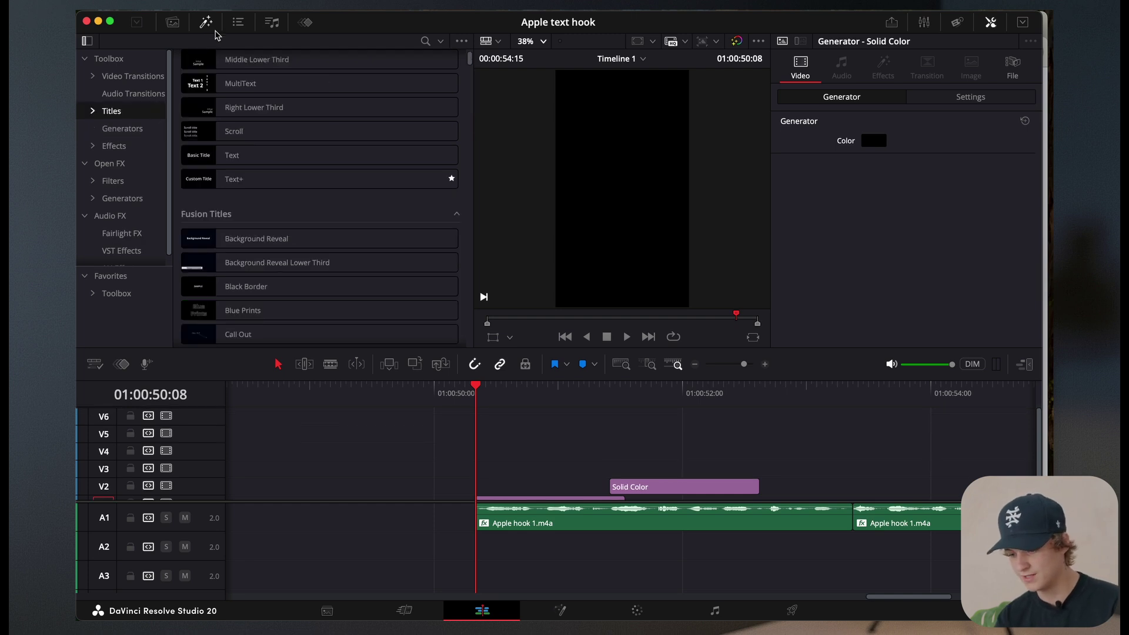
pyautogui.moveTo(229, 179); pyautogui.dragTo(485, 458)
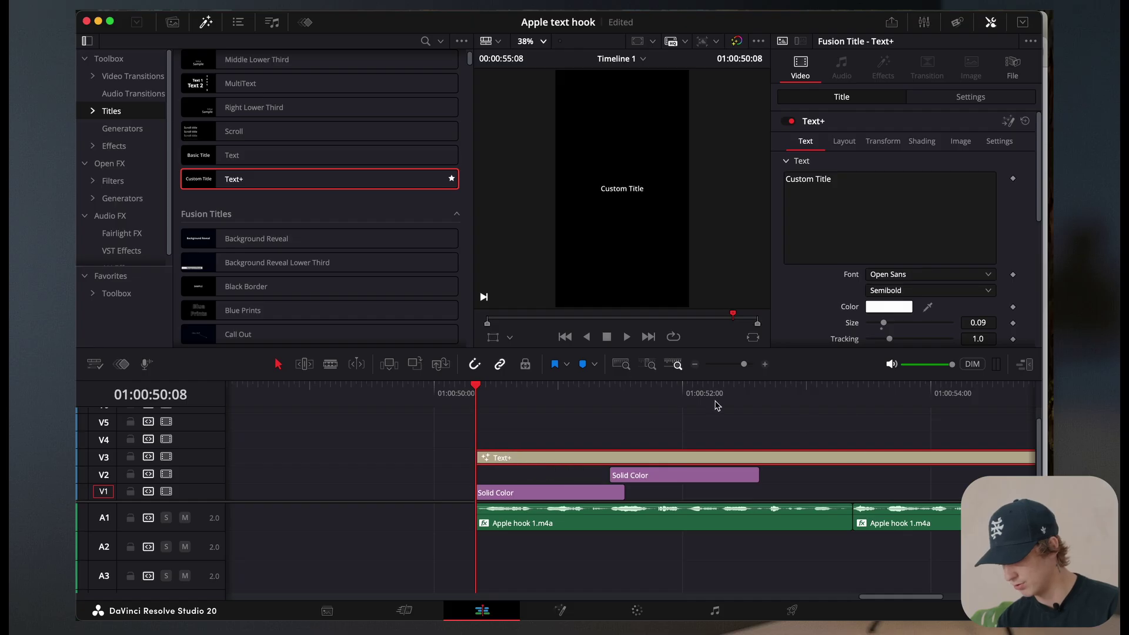
# - Cut the Text+ clip shortly after the end of the V2 Solid Color clip and delete the remainder
pyautogui.click(775, 398)
pyautogui.press('super+b')
pyautogui.click(814, 461)
pyautogui.press('BackSpace')
# - Return the playhead to the start of the Text+ clip and open the clip in Fusion
pyautogui.click(476, 397)
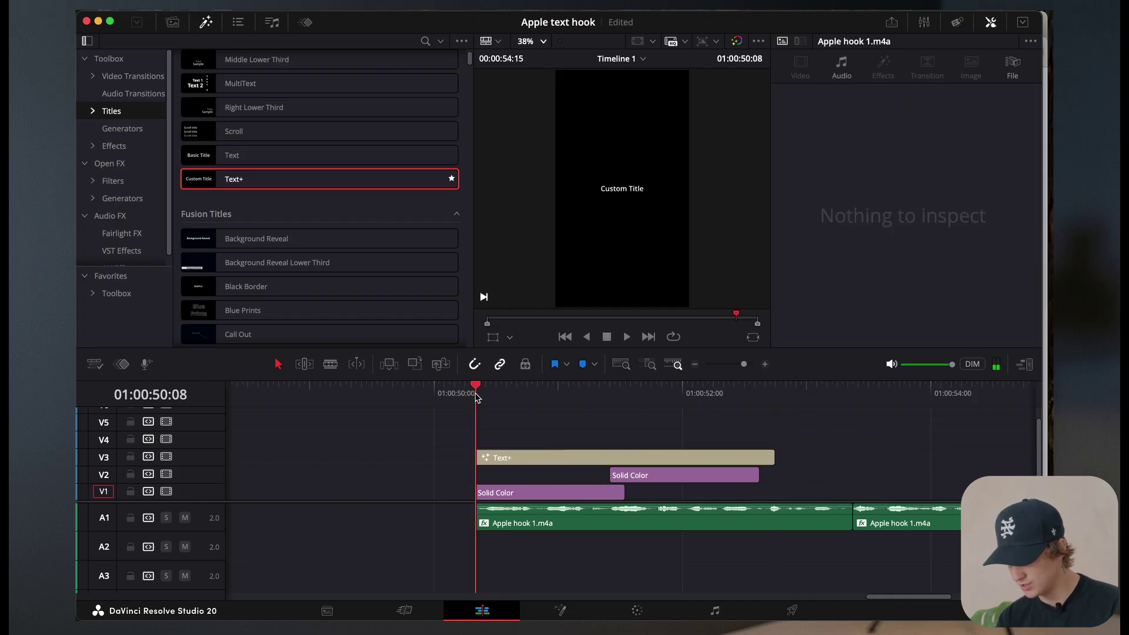
pyautogui.click(509, 458)
pyautogui.click(561, 614)
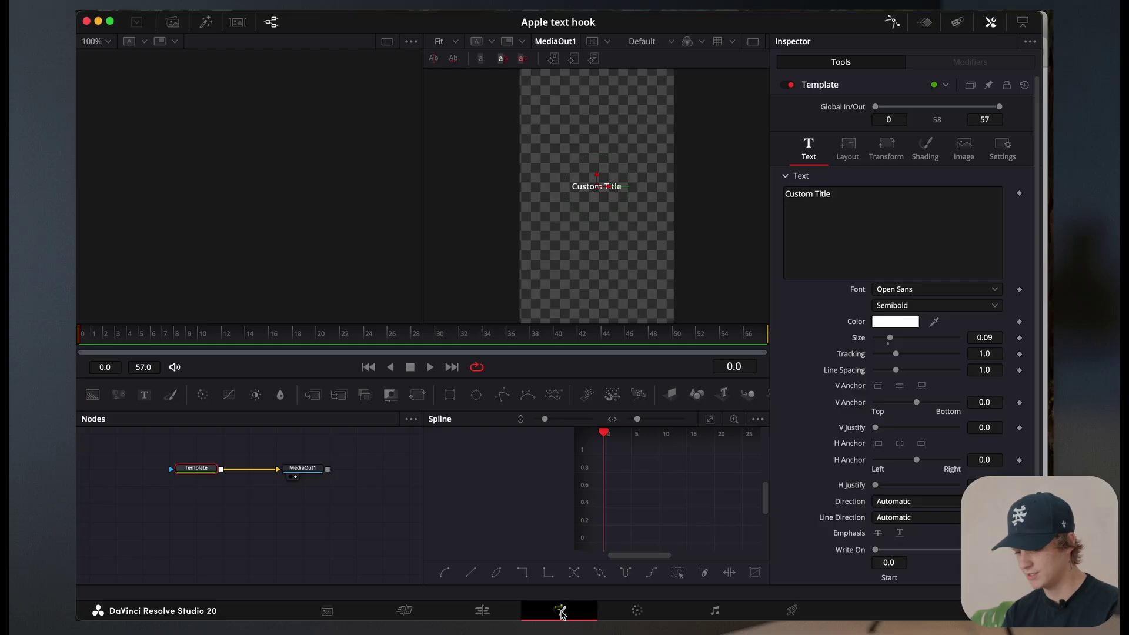
pyautogui.click(152, 470)
pyautogui.hotkey('shift', 'space')
pyautogui.write('trans')
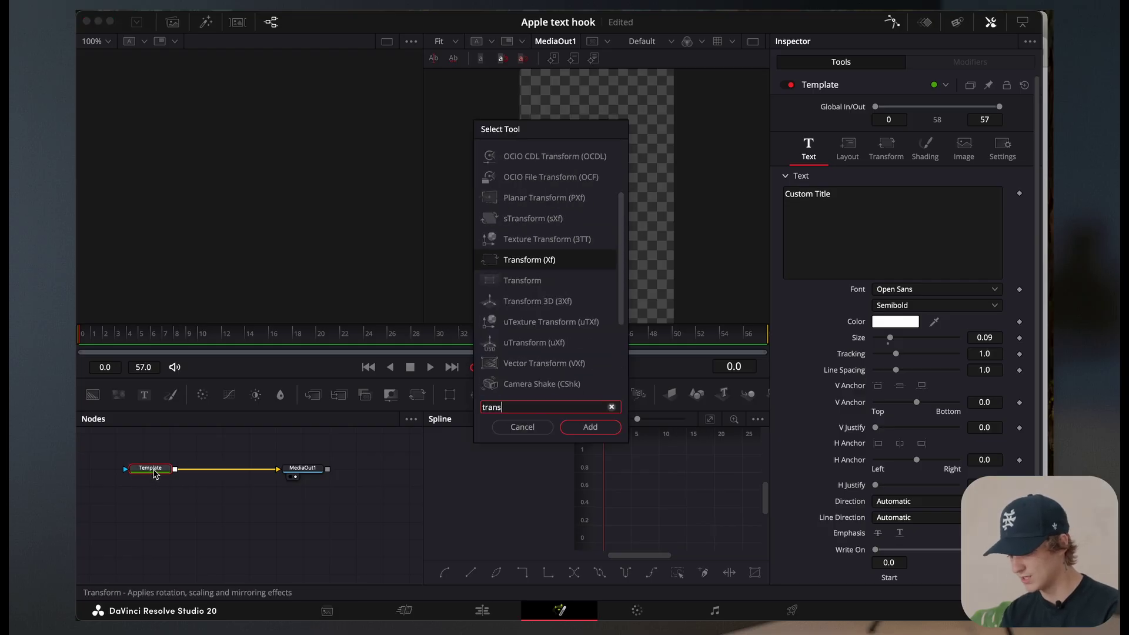
pyautogui.press('Return')
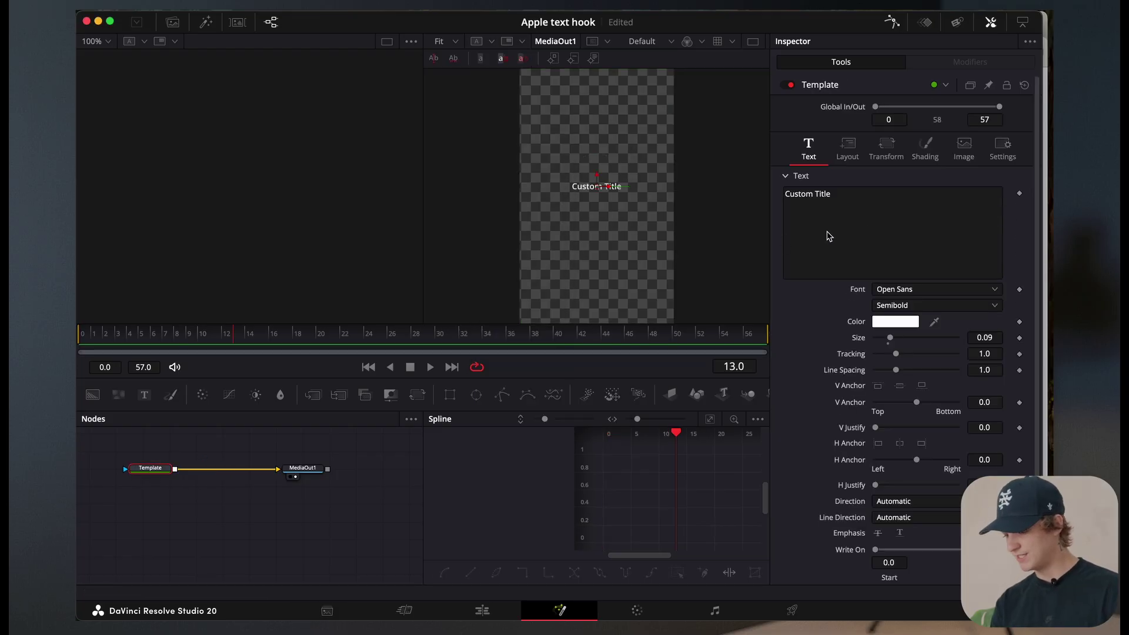
# - Replace the title's default text with "here's how to create"
pyautogui.click(841, 221)
pyautogui.press('super+a')
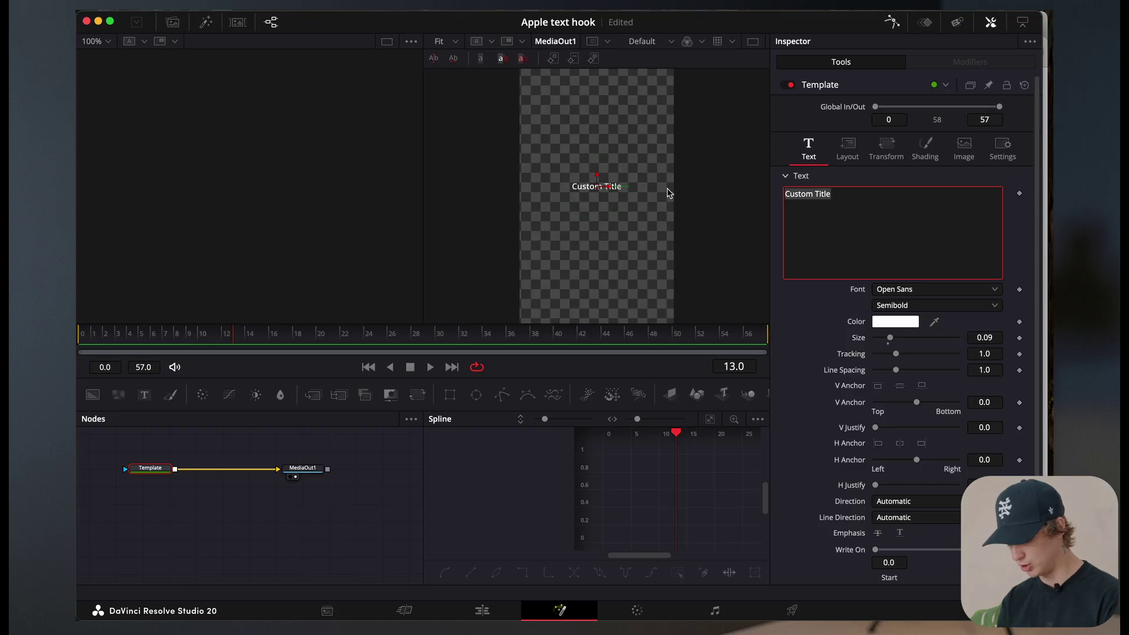
pyautogui.write('B')
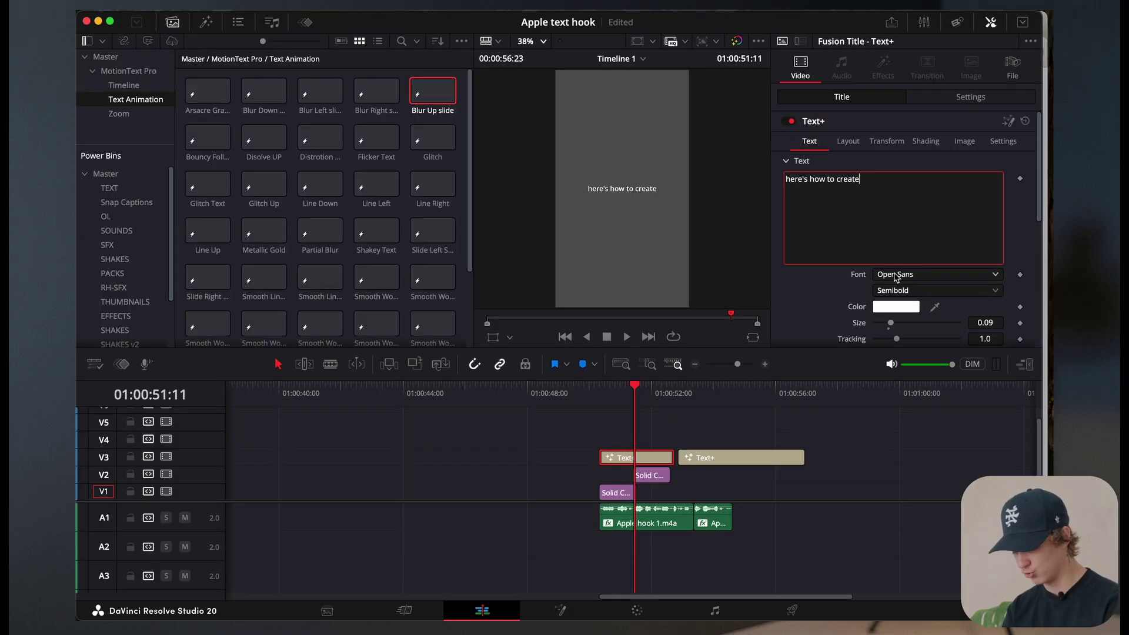
# - Set the title's font to Helvetica Neue Bold Italic and its size to 0.1102
pyautogui.click(895, 274)
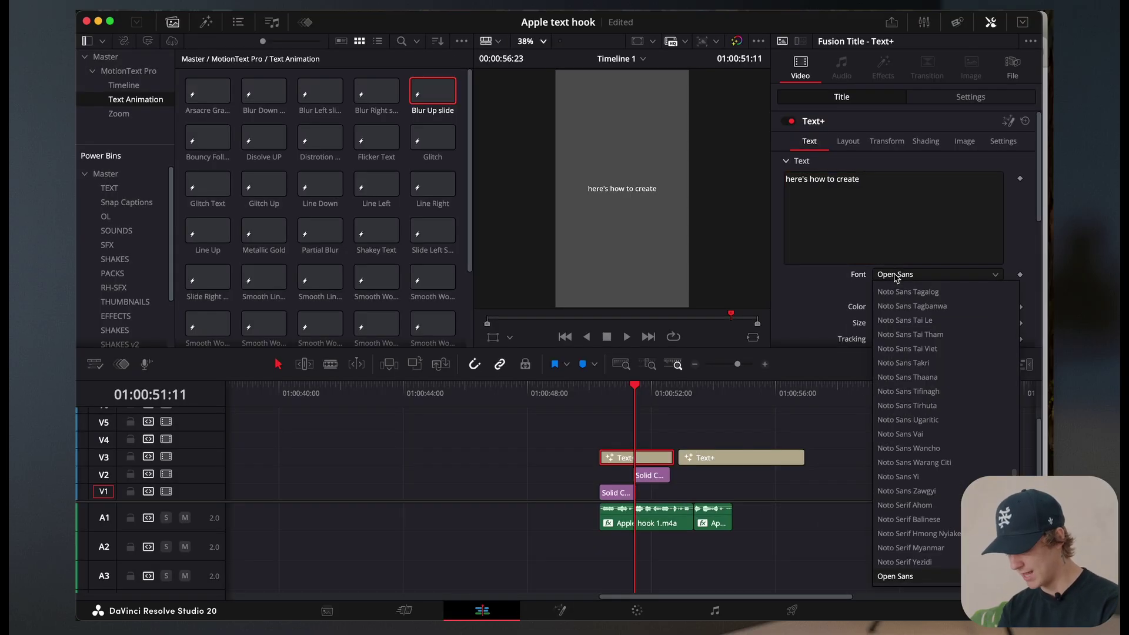
pyautogui.write('hel')
pyautogui.press('Down')
pyautogui.press('Return')
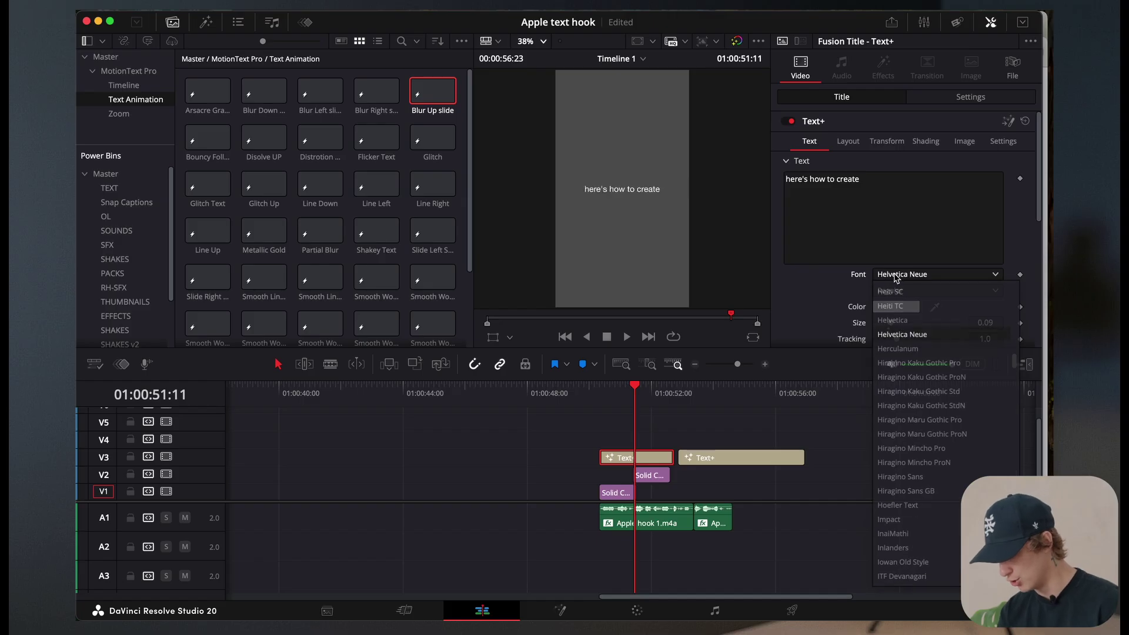
pyautogui.click(903, 290)
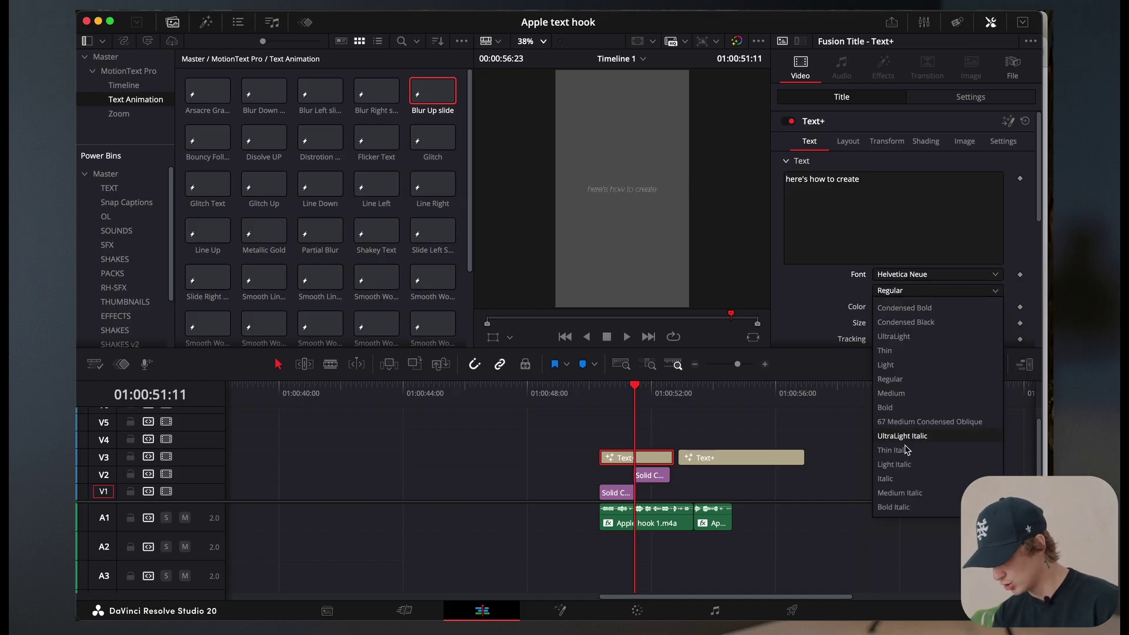
pyautogui.click(911, 506)
pyautogui.moveTo(892, 328); pyautogui.dragTo(898, 328)
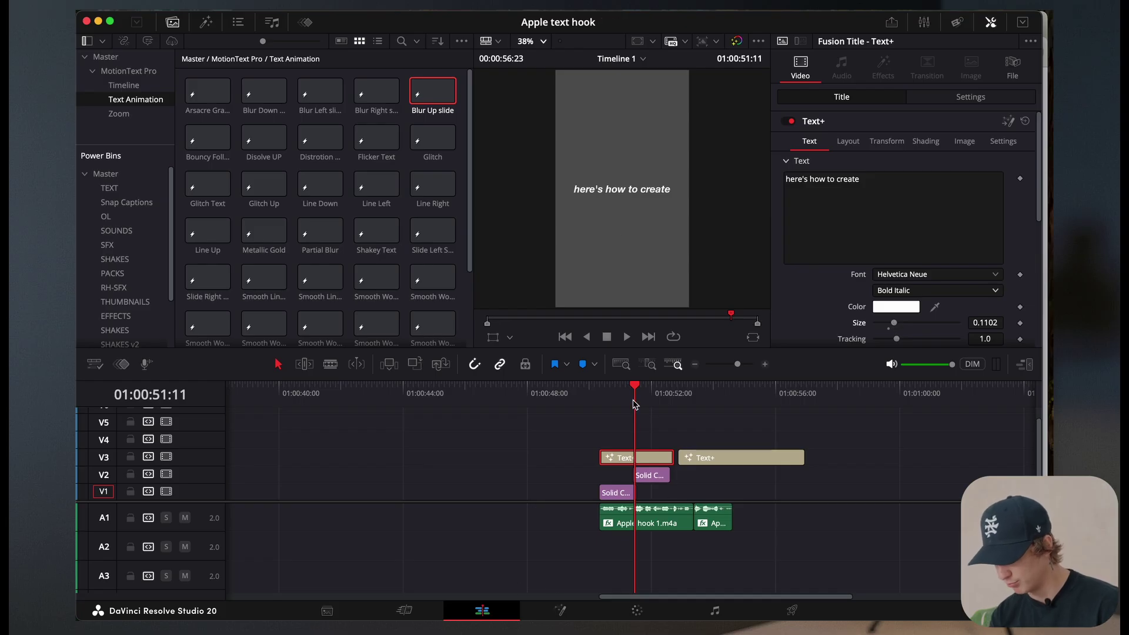
# - Open the title in Fusion, apply a Follower modifier to its text, and show the modifier's settings
pyautogui.click(612, 387)
pyautogui.click(560, 609)
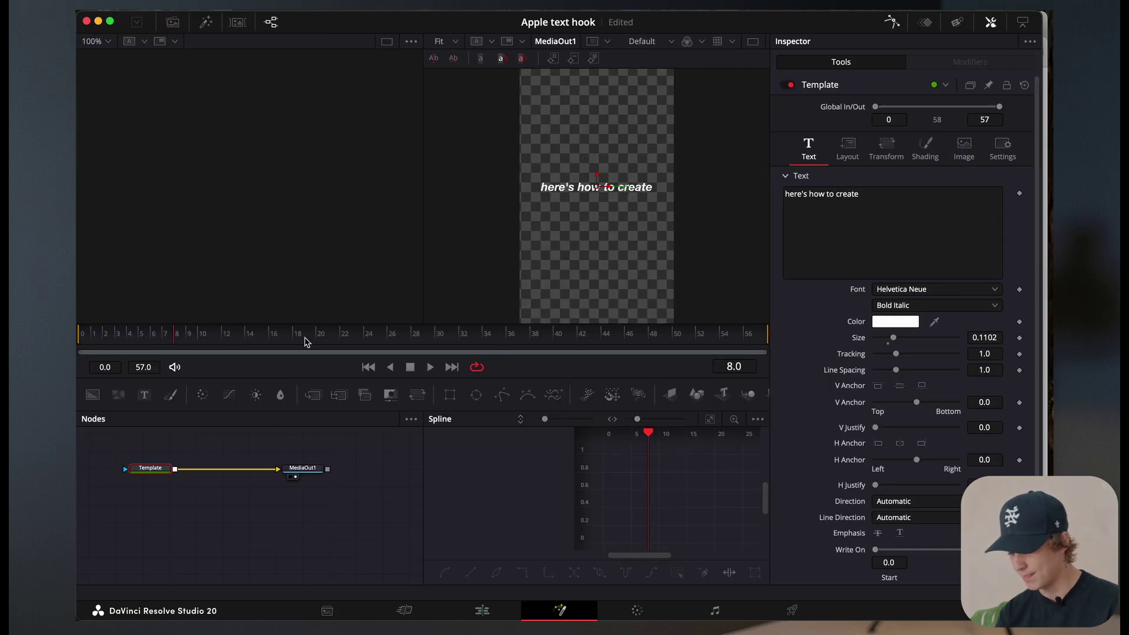
pyautogui.rightClick(936, 236)
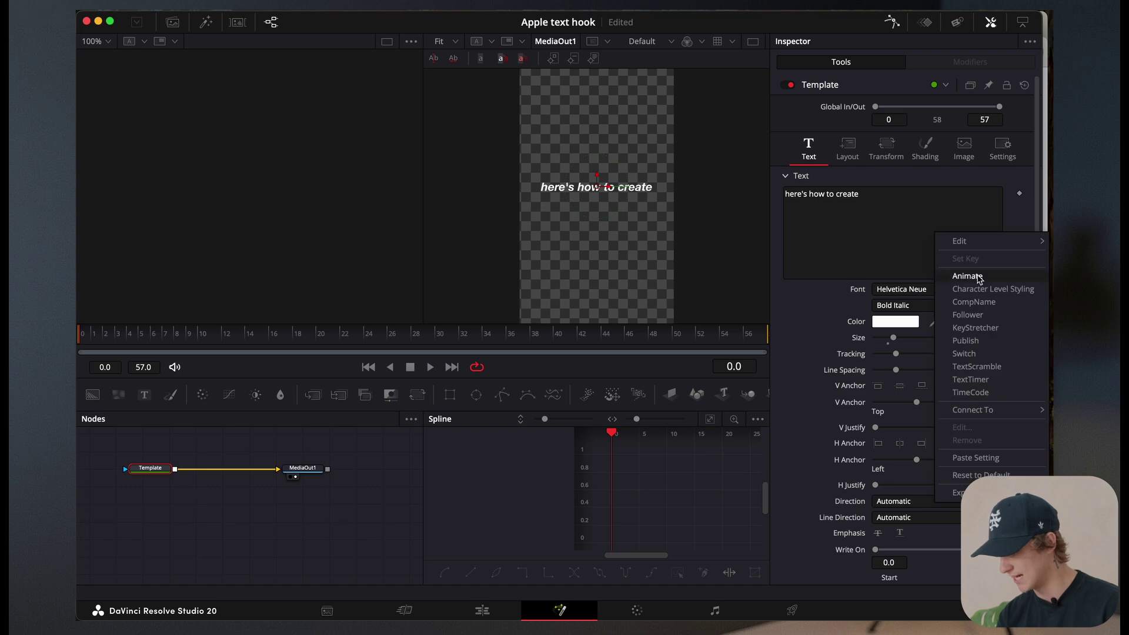
pyautogui.click(975, 318)
pyautogui.click(959, 65)
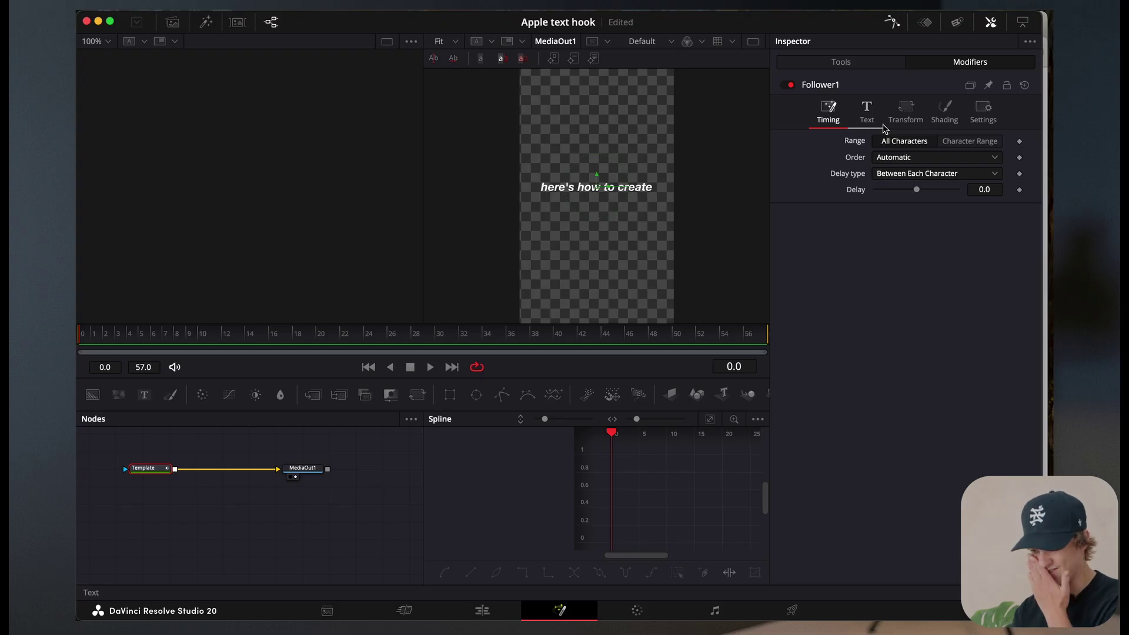
# - Keyframe the Follower's character Offset Y from -0.208 at frame 0 to 0.0 at frame 16
pyautogui.click(905, 111)
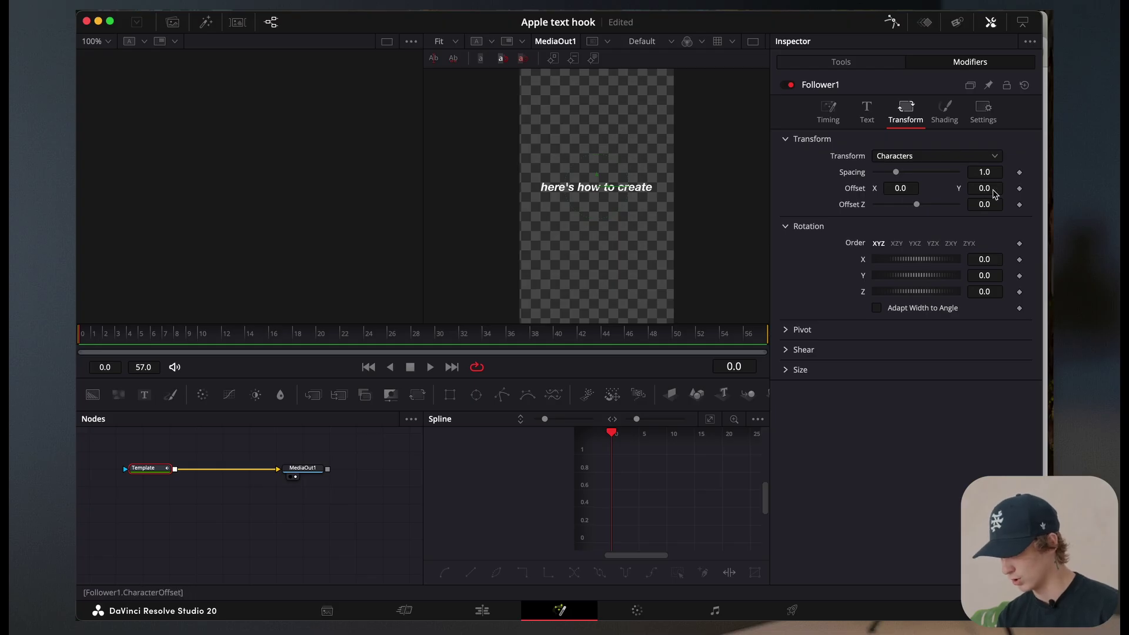
pyautogui.click(1018, 188)
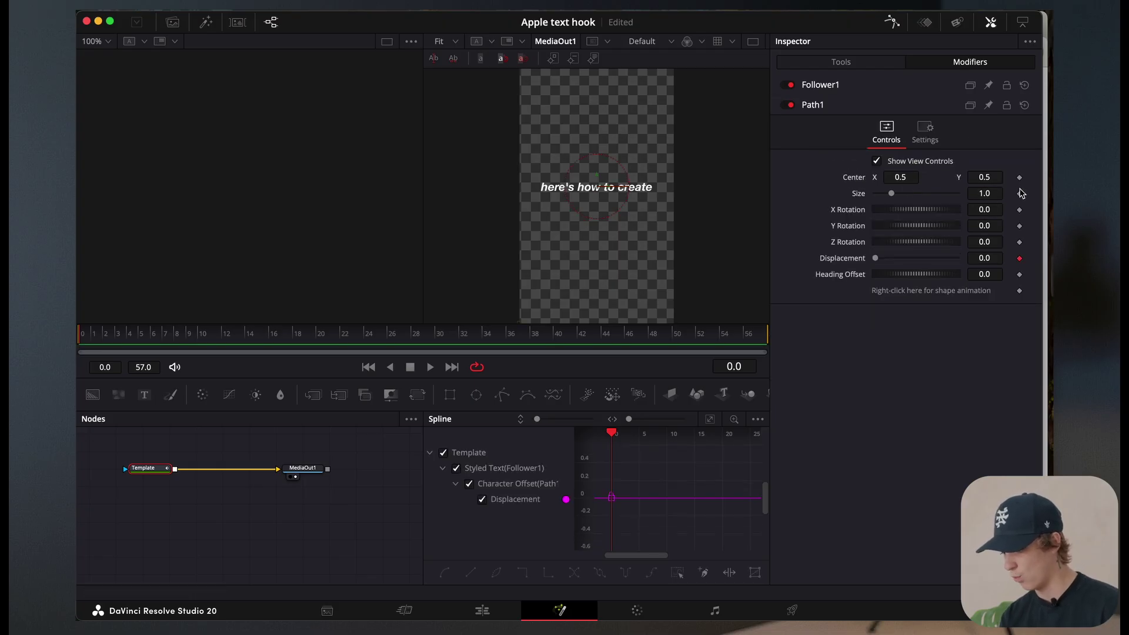
pyautogui.click(829, 88)
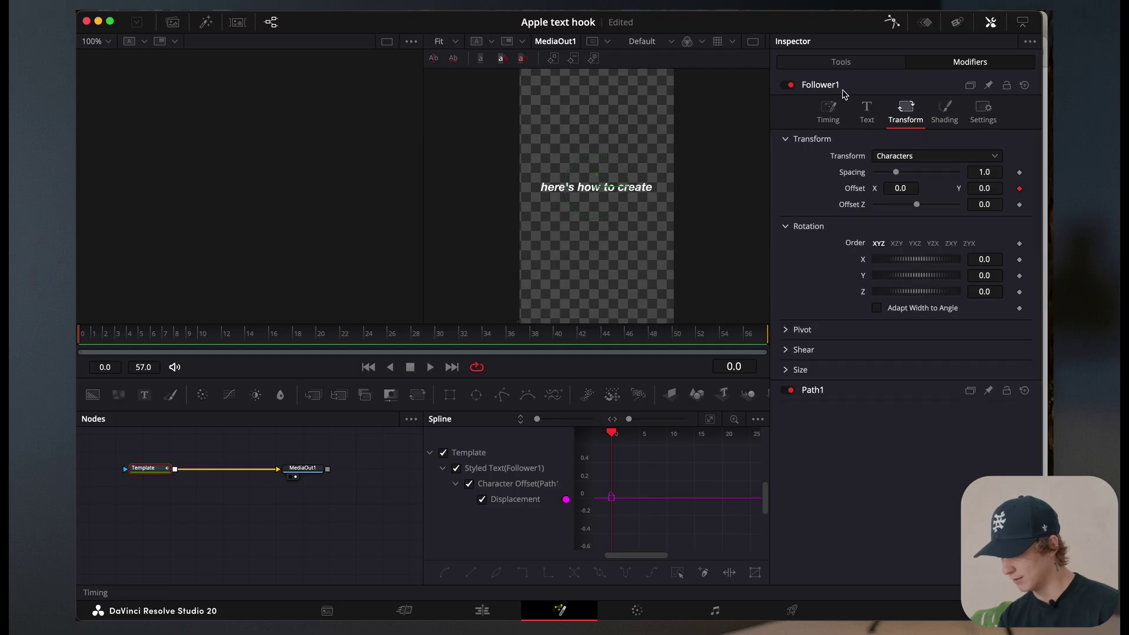
pyautogui.moveTo(980, 190)
pyautogui.mouseDown()
pyautogui.moveTo(951, 190)
pyautogui.moveTo(961, 189)
pyautogui.mouseUp()
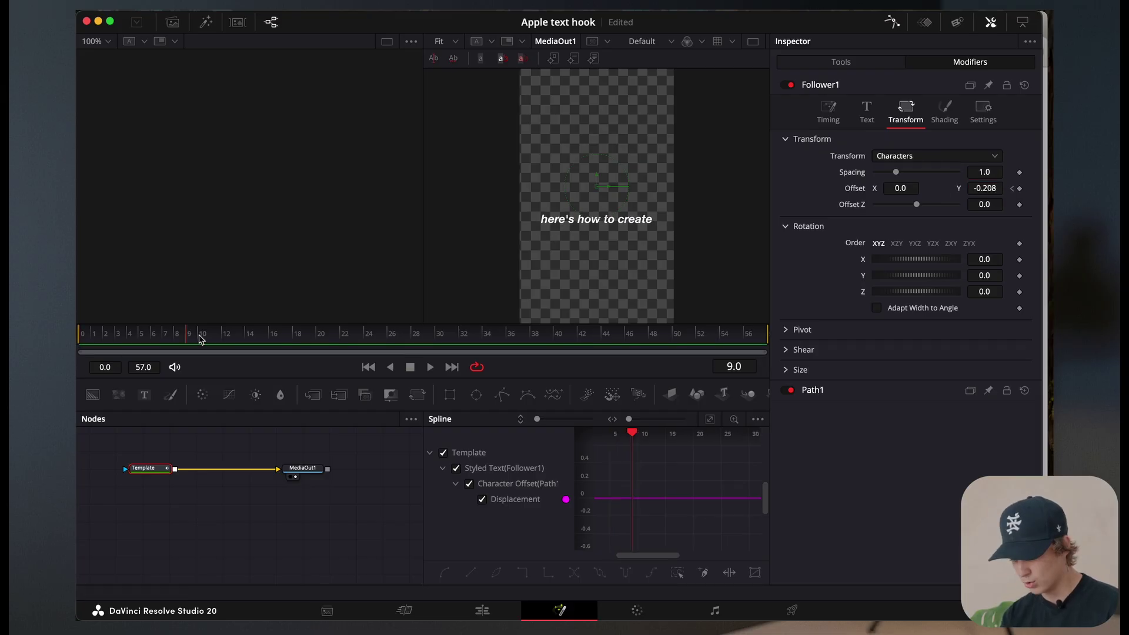
pyautogui.click(276, 341)
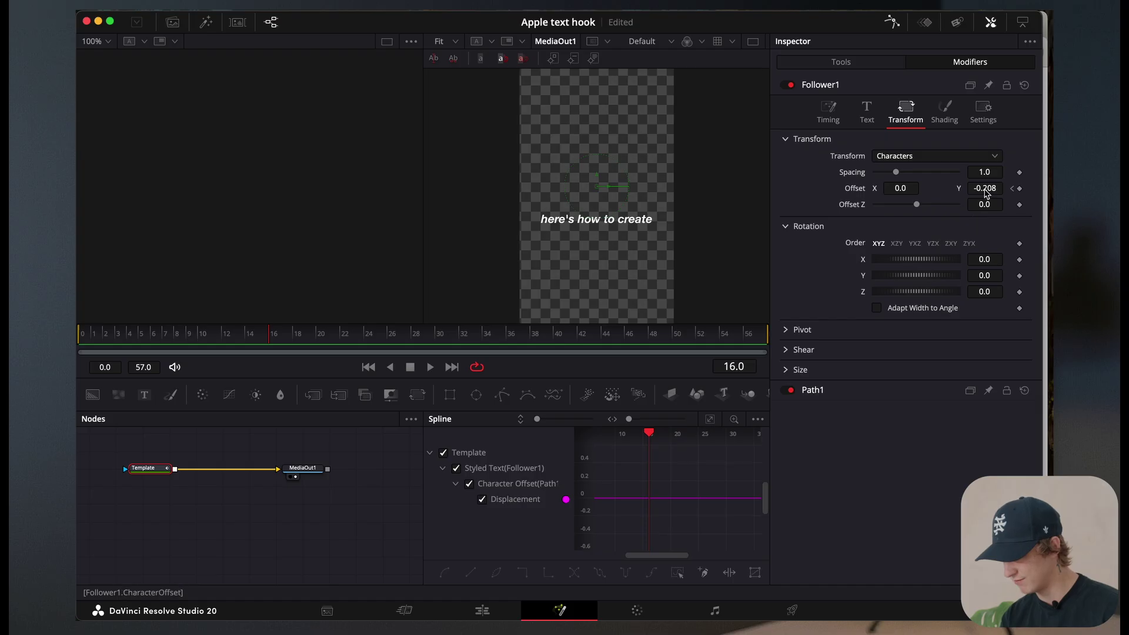
pyautogui.press('Return')
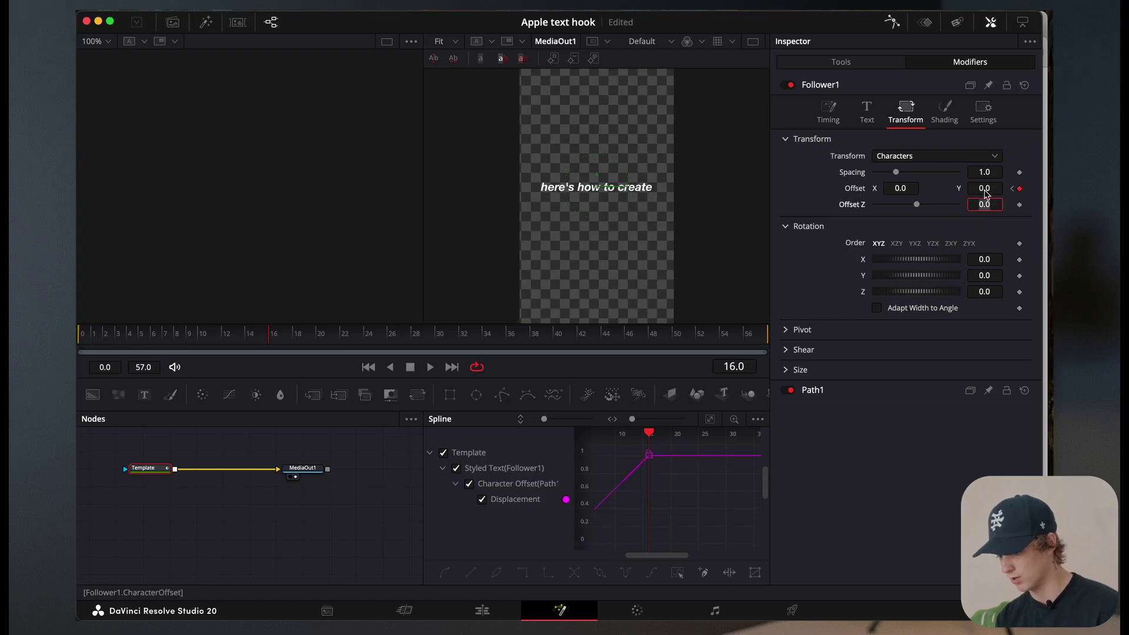
# - Apply Out Cubic easing to all keyframes of the Follower's character offset displacement curve, then play back the animation
pyautogui.press('space')
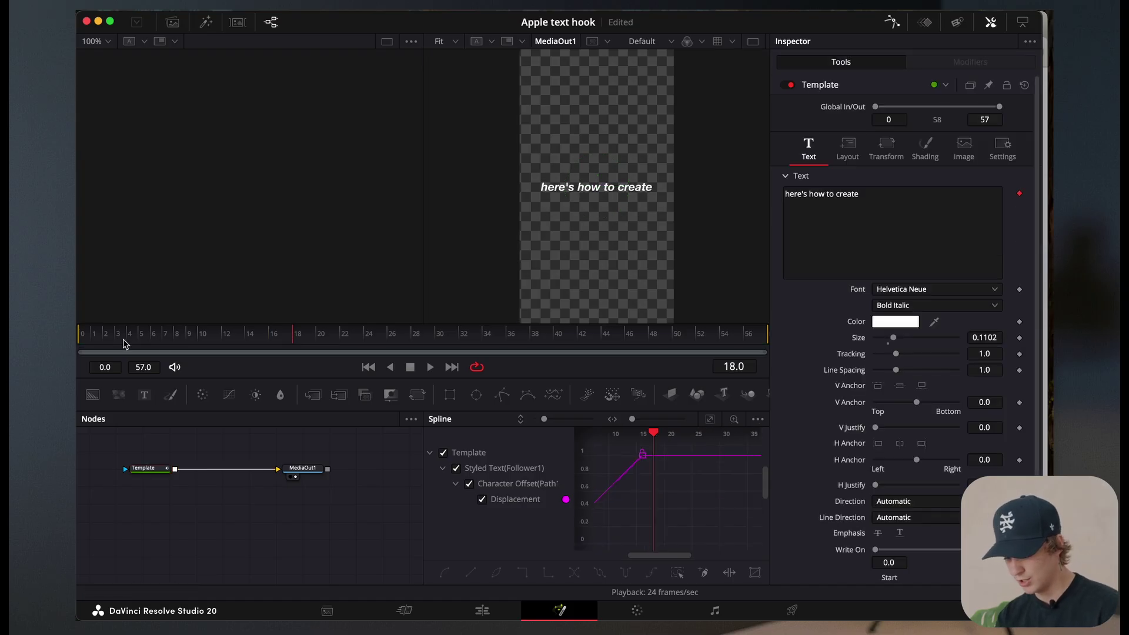
pyautogui.click(708, 419)
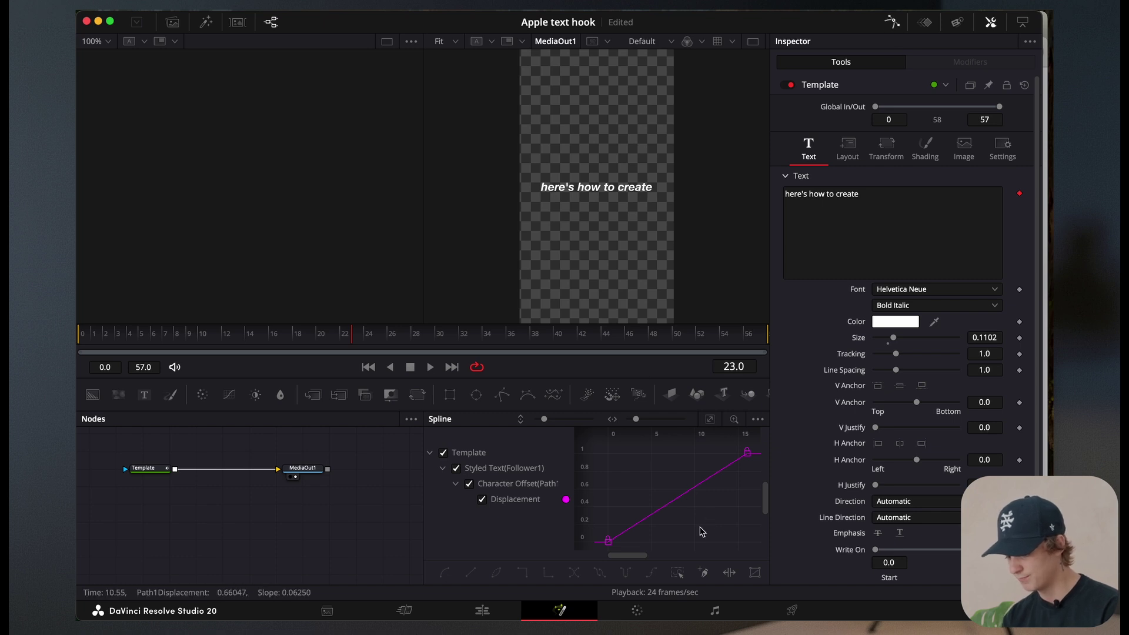
pyautogui.click(759, 556)
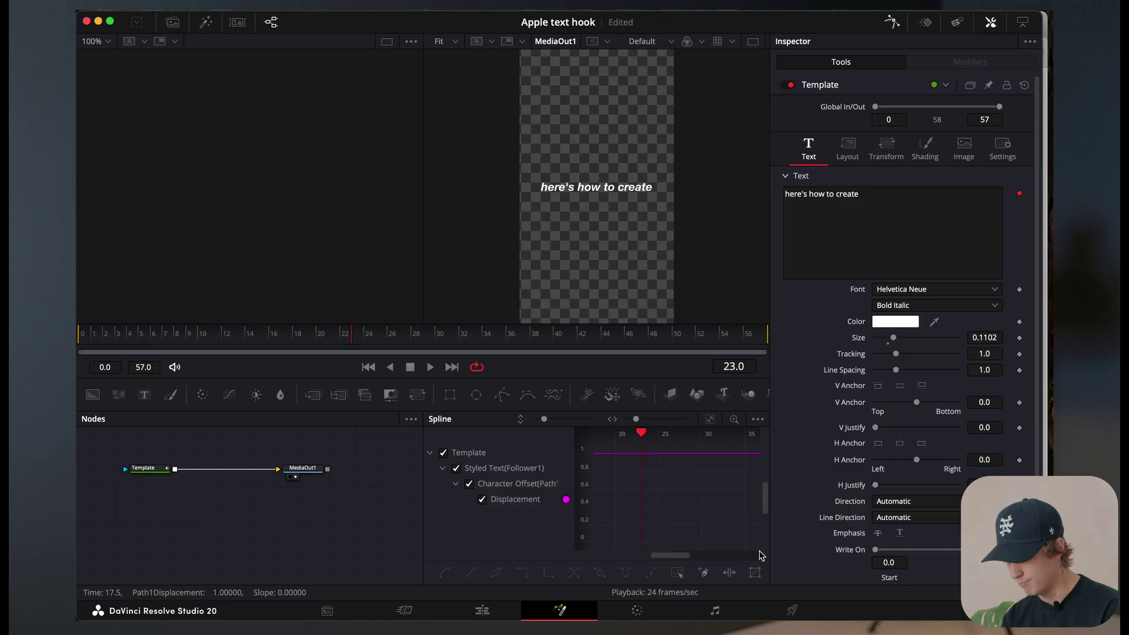
pyautogui.click(709, 419)
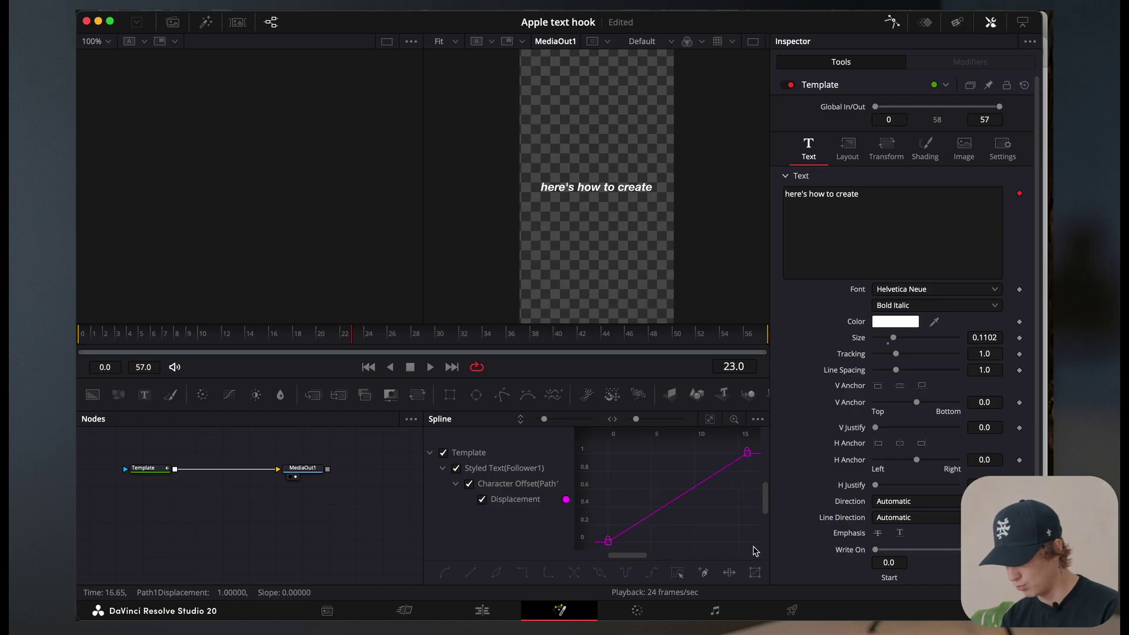
pyautogui.press('super+a')
pyautogui.rightClick(711, 515)
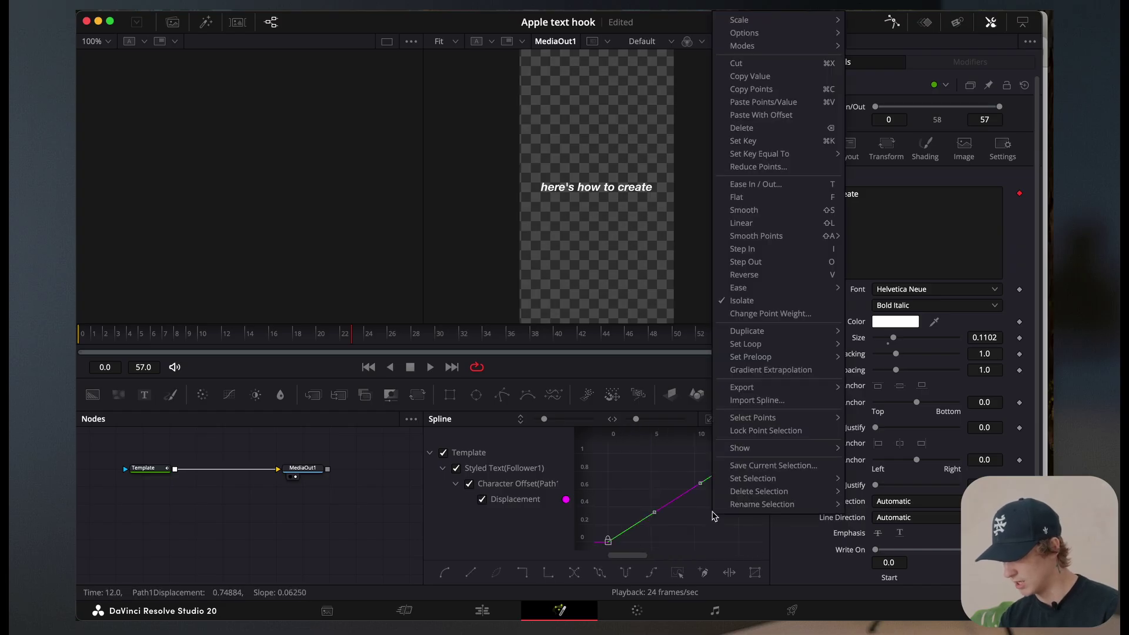
pyautogui.moveTo(740, 292)
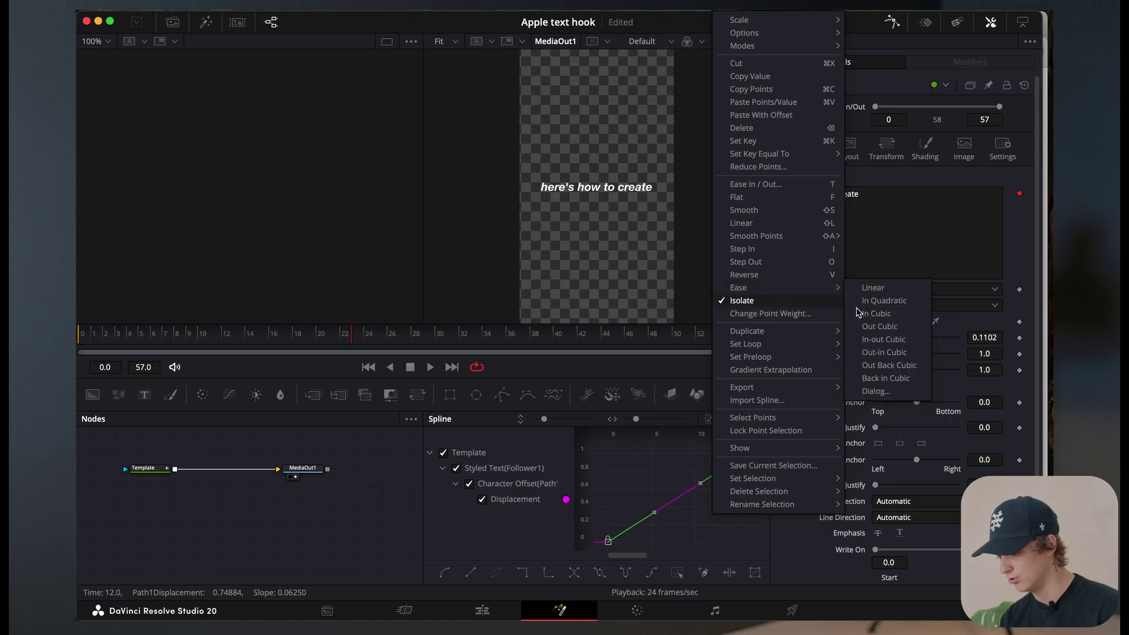
pyautogui.click(880, 326)
pyautogui.moveTo(323, 339); pyautogui.dragTo(76, 340)
pyautogui.press('space')
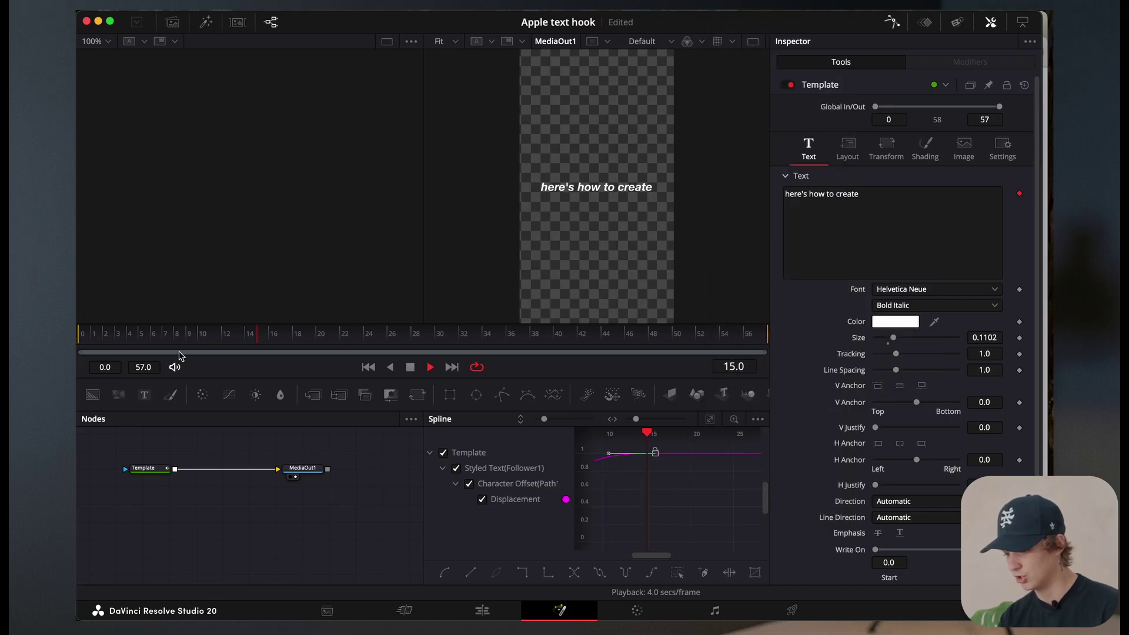
pyautogui.click(79, 330)
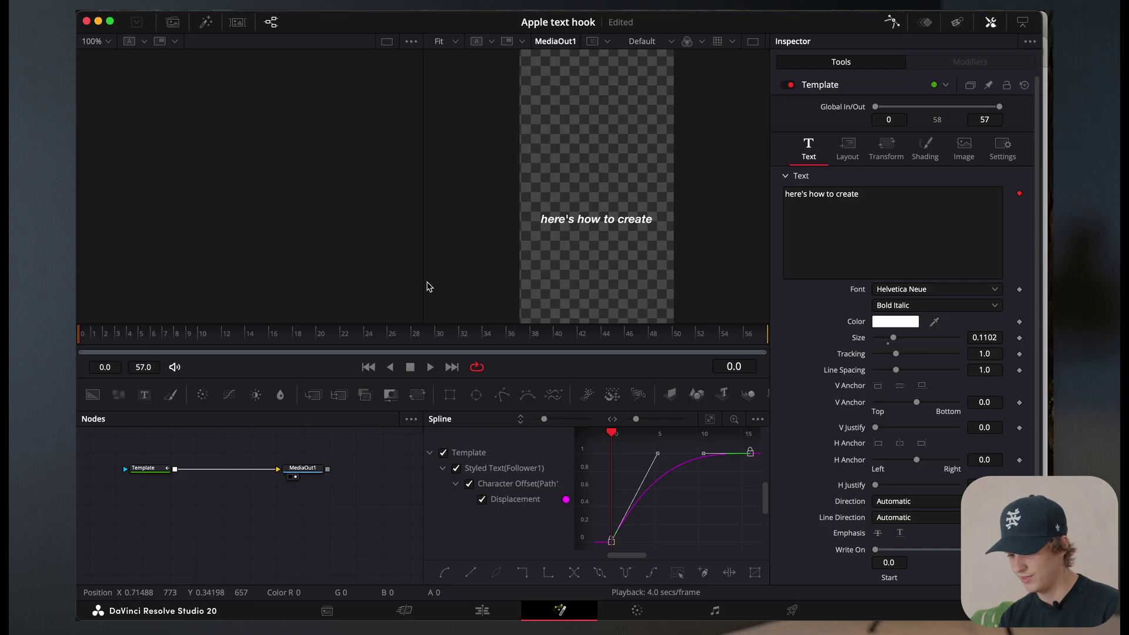
# - Set the Follower modifier's delay between each character to 0.45 on the Template node and play back the staggered text
pyautogui.click(144, 468)
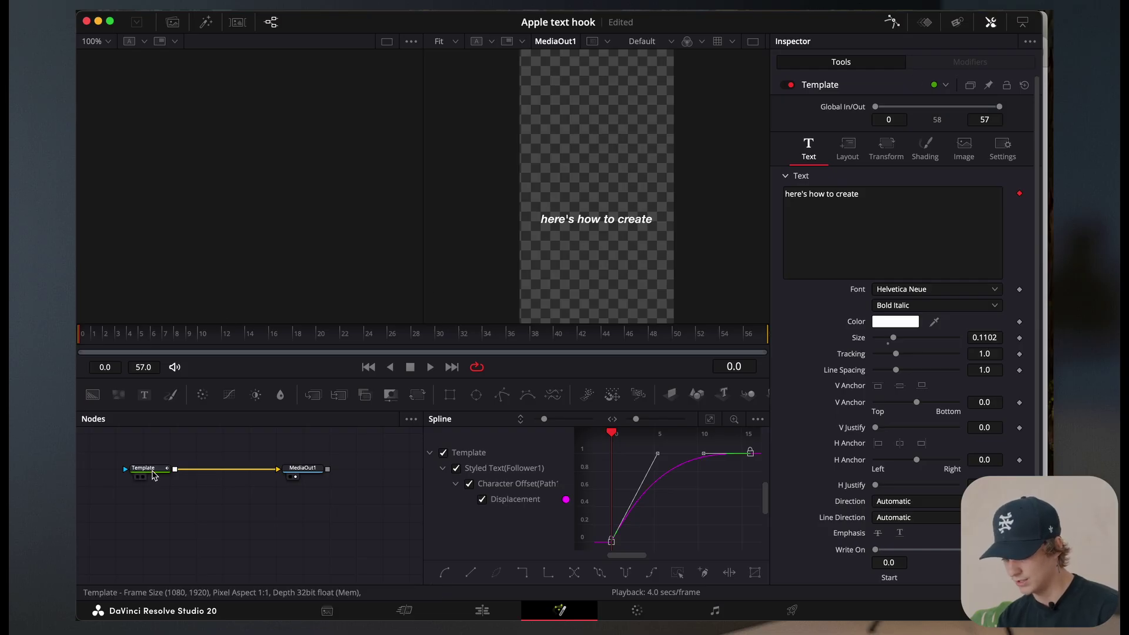
pyautogui.click(971, 63)
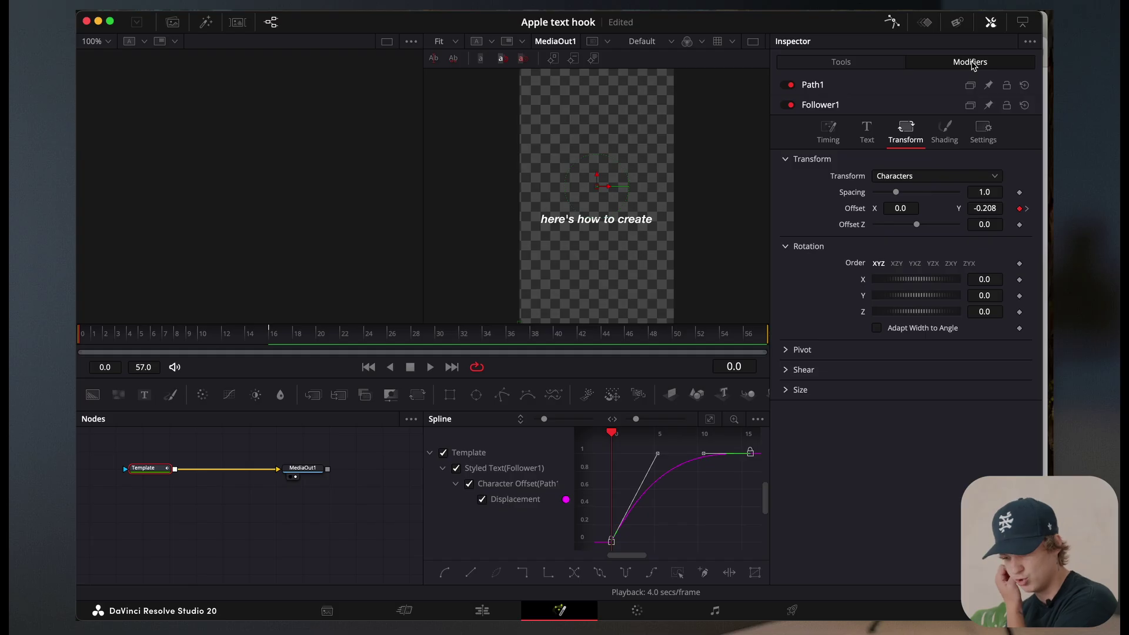
pyautogui.click(828, 133)
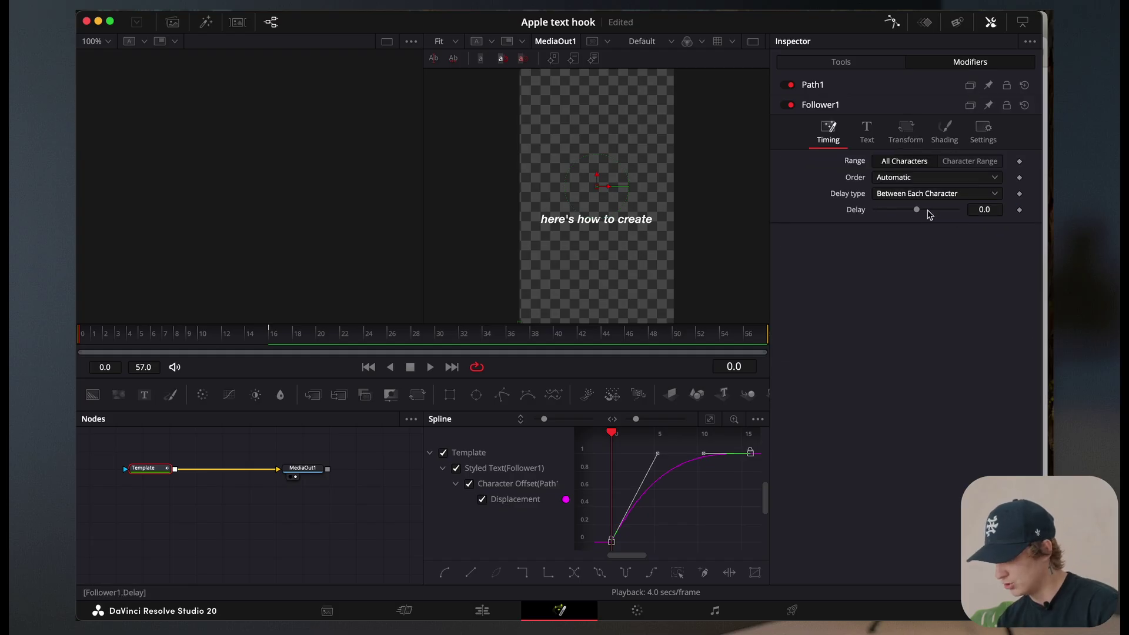
pyautogui.click(988, 218)
pyautogui.write('0.45')
pyautogui.press('Return')
pyautogui.click(393, 468)
pyautogui.press('space')
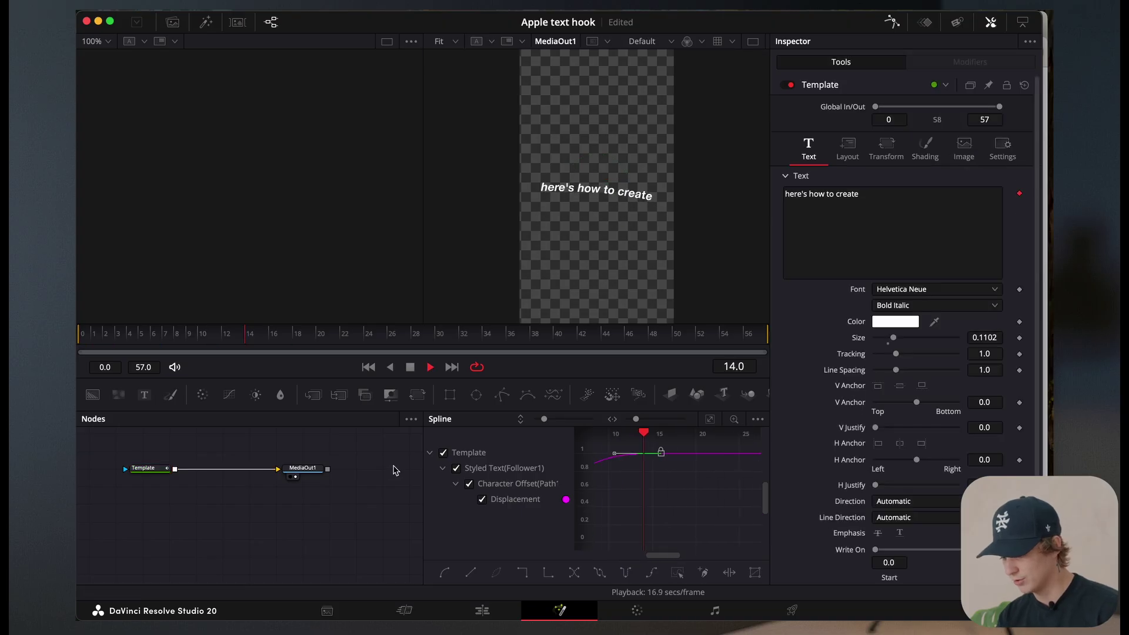
pyautogui.press('space')
# - Add a Gaussian Blur node between the Template and MediaOut1 nodes
pyautogui.hotkey('shift', 'space')
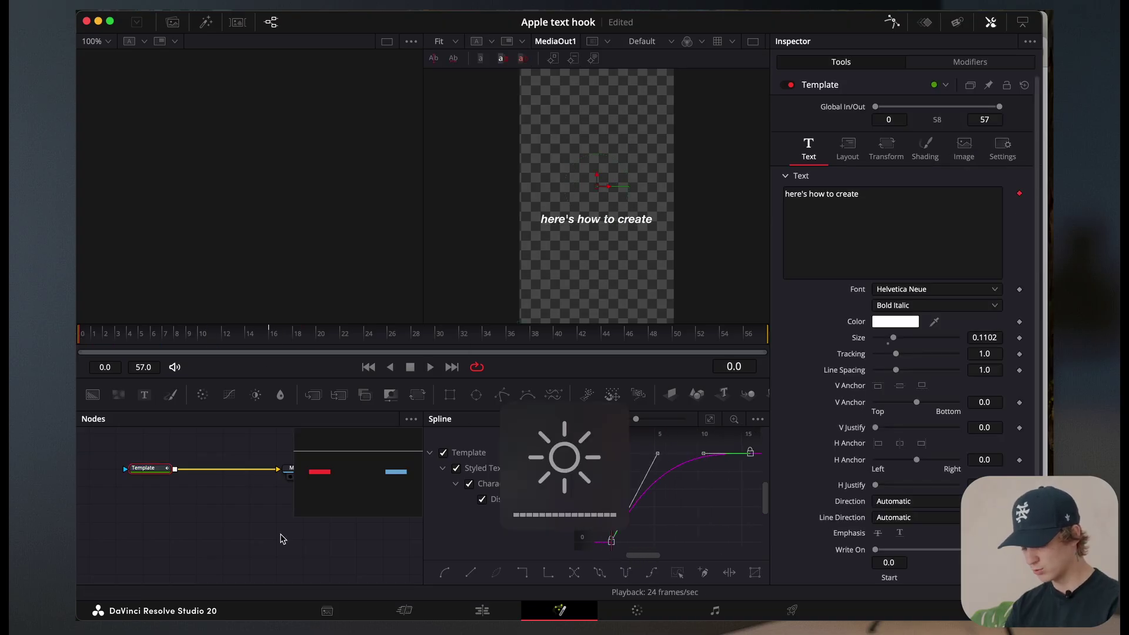
pyautogui.write('ga')
pyautogui.press('Up')
pyautogui.press('Return')
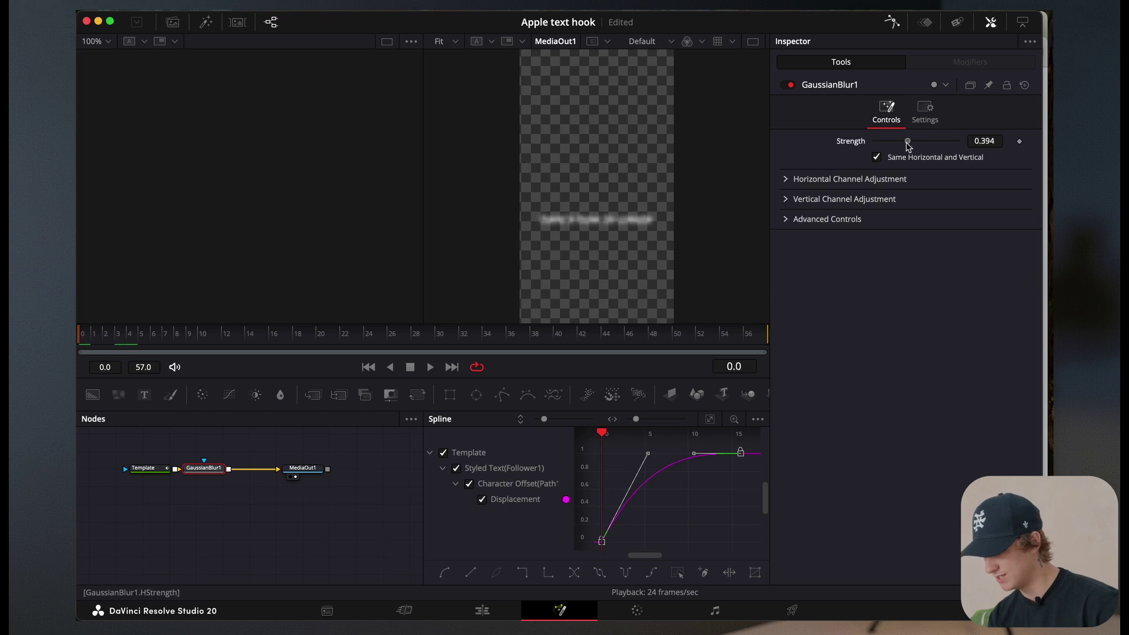
# - Keyframe the Gaussian Blur strength from 0.3 at frame 0 to 0.165 at frame 12 and play it back
pyautogui.moveTo(908, 147); pyautogui.dragTo(898, 146)
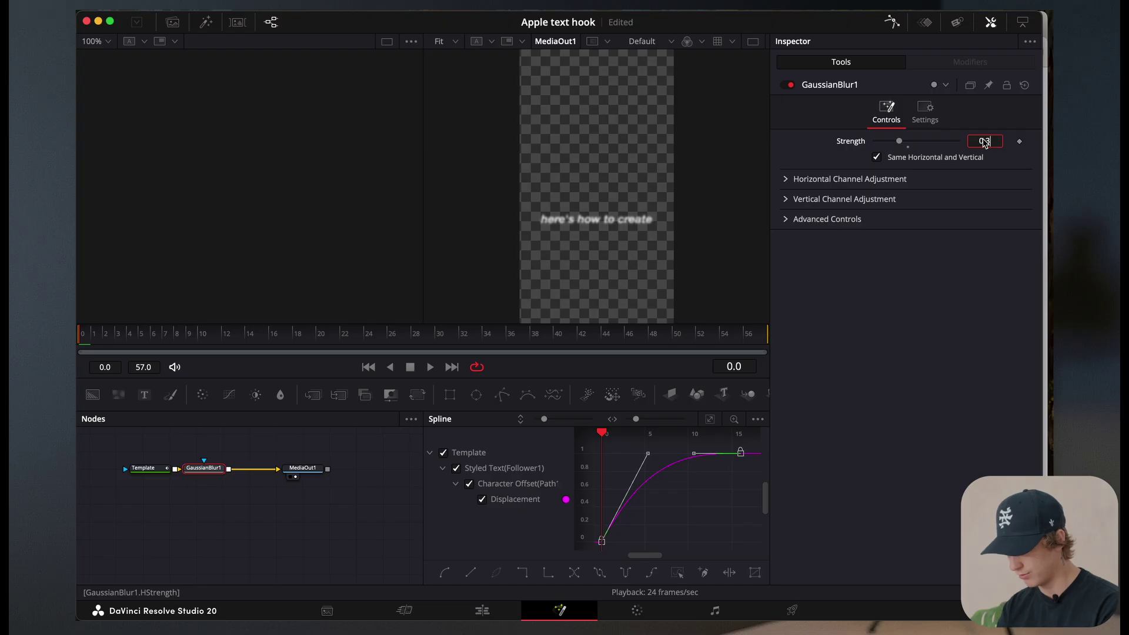
pyautogui.press('Return')
pyautogui.click(1019, 141)
pyautogui.click(167, 335)
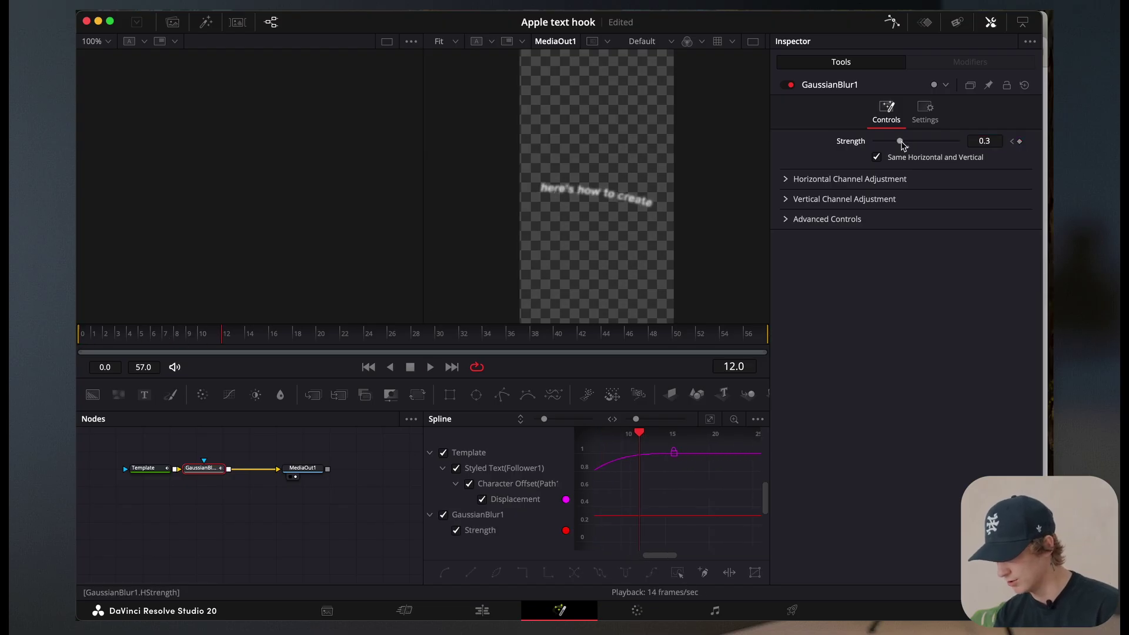
pyautogui.moveTo(900, 142); pyautogui.dragTo(892, 168)
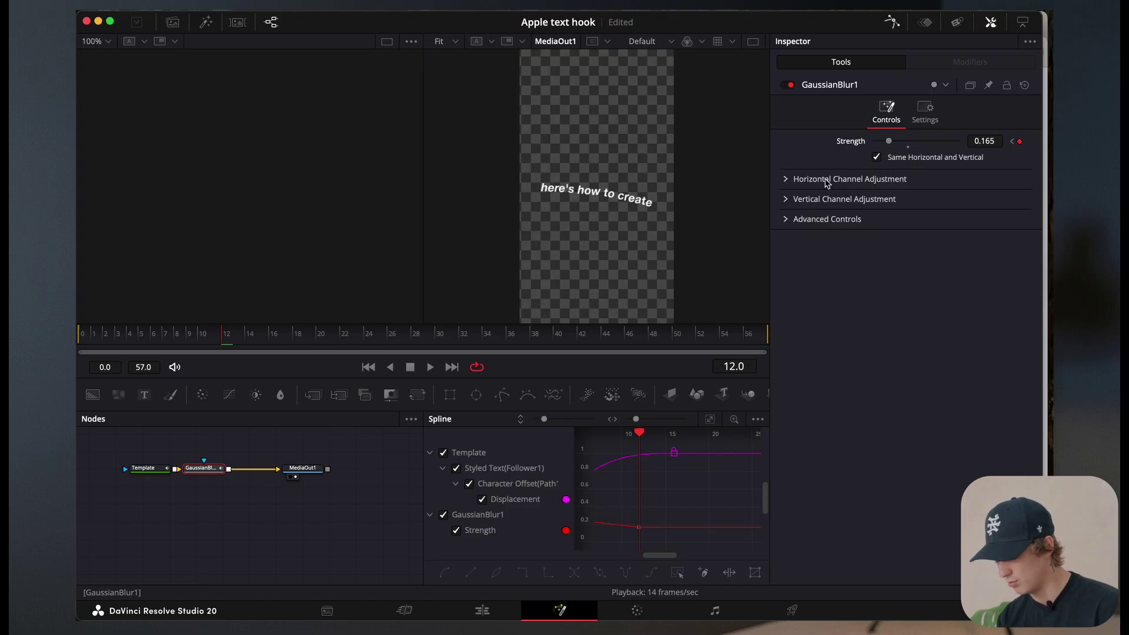
pyautogui.moveTo(266, 338); pyautogui.dragTo(79, 337)
pyautogui.press('space')
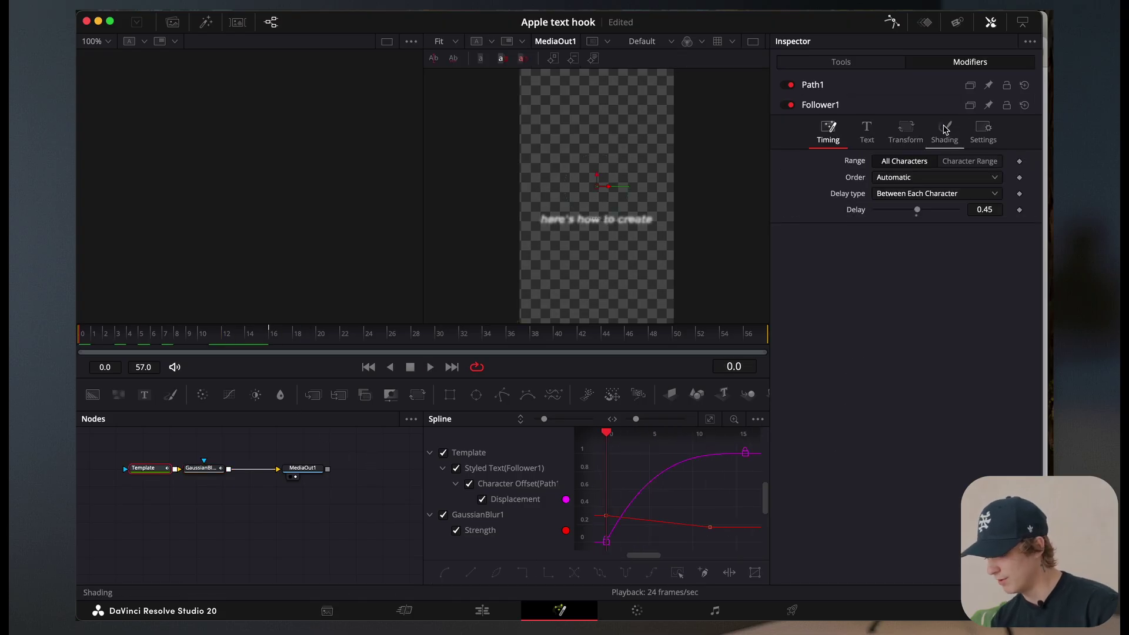
# - Keyframe the Follower's shading opacity from 0.0 at frame 0 to 1.0 at frame 11 and play back the fade-in
pyautogui.click(945, 130)
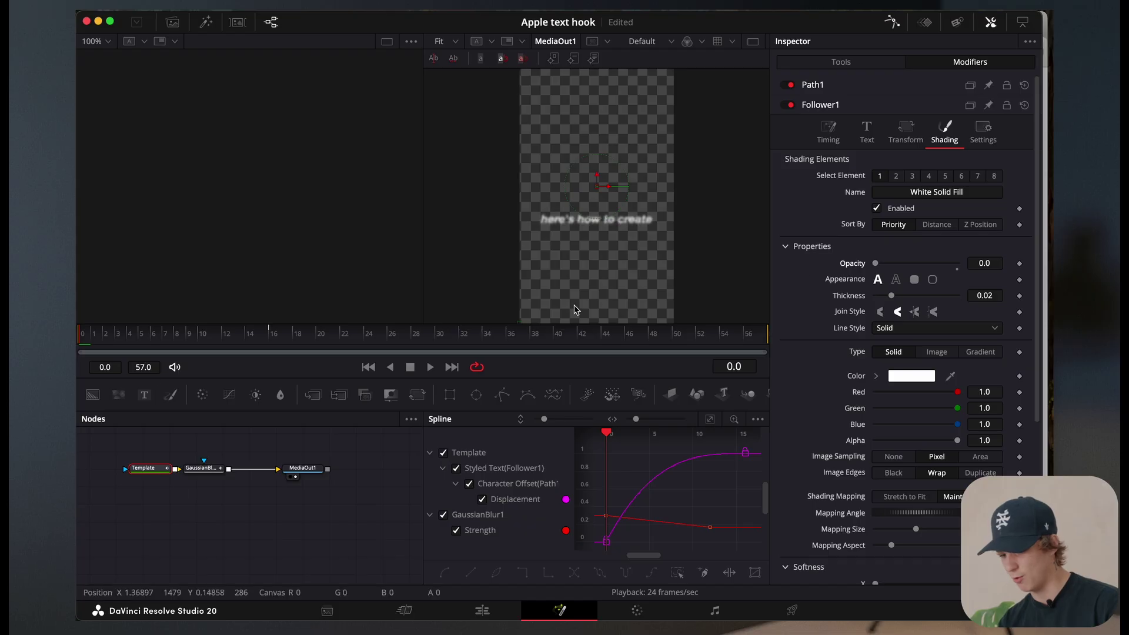
pyautogui.click(152, 340)
pyautogui.click(80, 333)
pyautogui.click(1019, 263)
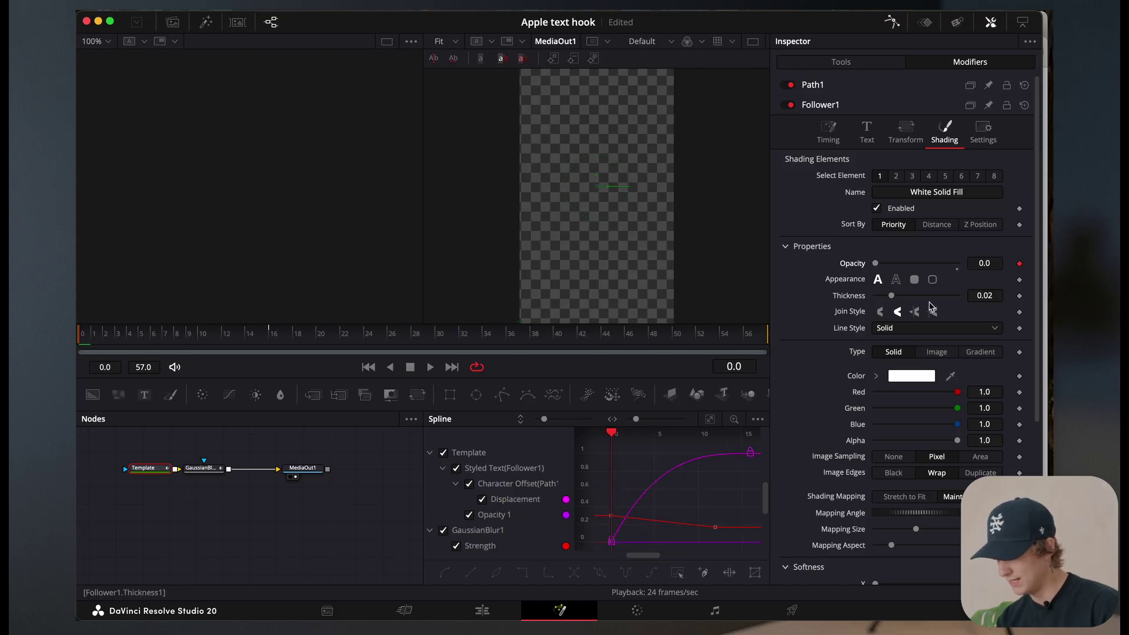
pyautogui.press('space')
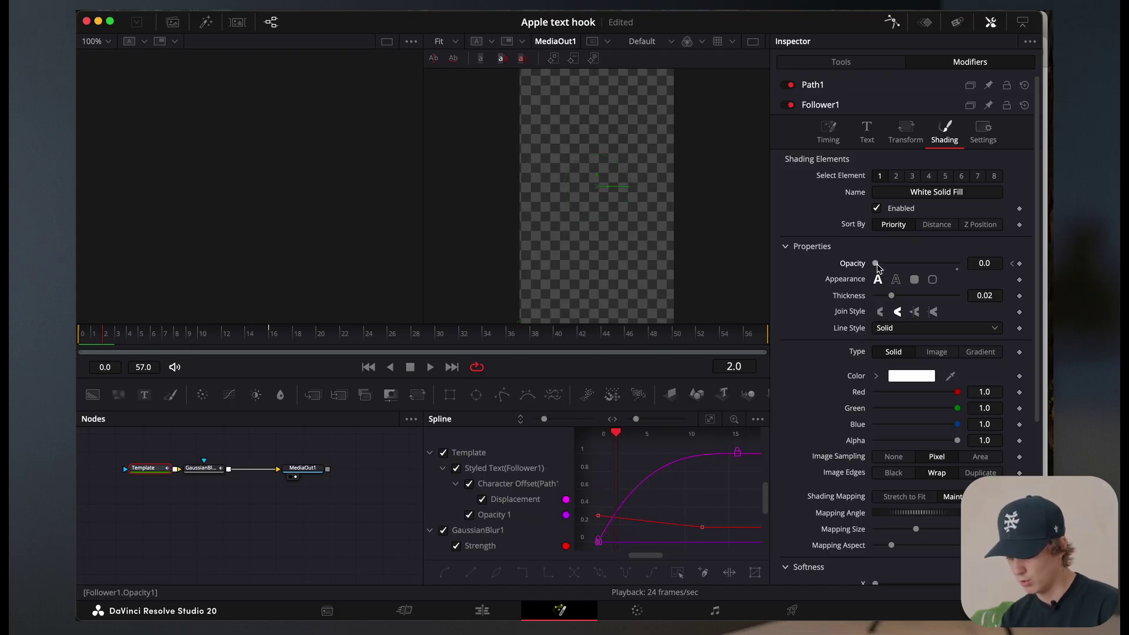
pyautogui.moveTo(874, 267); pyautogui.dragTo(961, 266)
pyautogui.click(78, 336)
pyautogui.press('space')
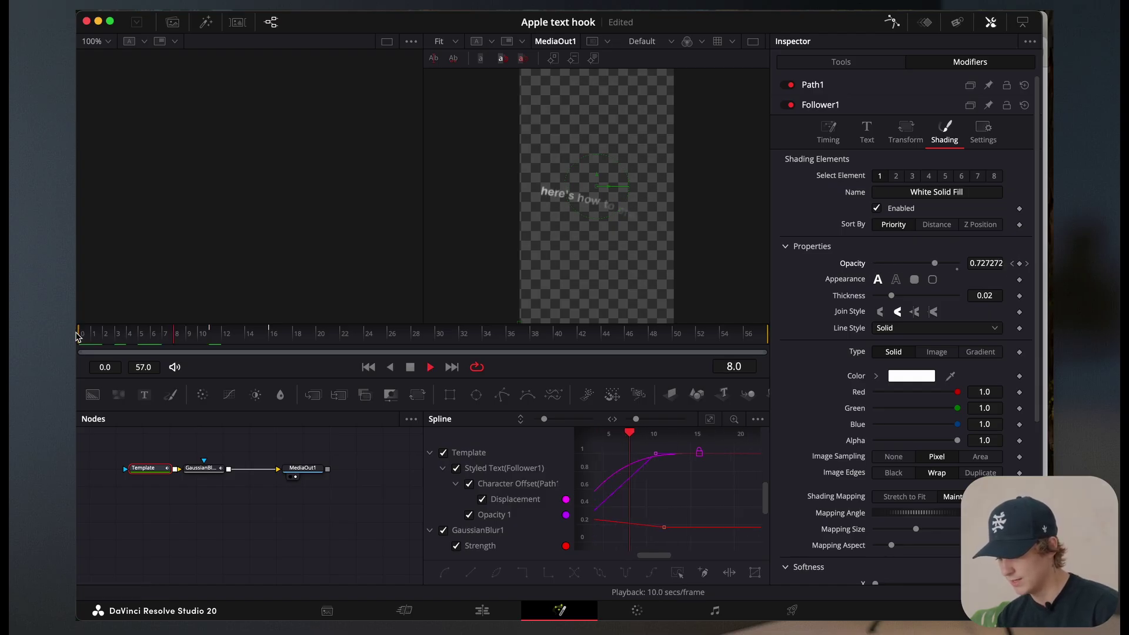
# - Return to the Edit page, place the Blur Up slide text preset on V4 aligned with the start of the first title, and play it
pyautogui.hotkey('shift', '4')
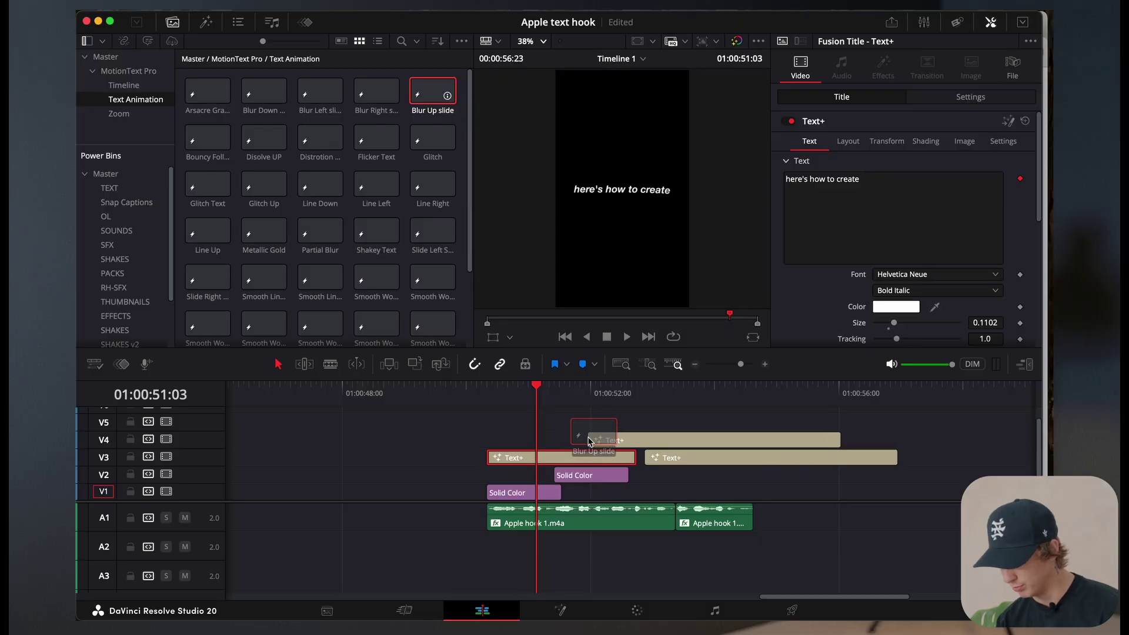
pyautogui.moveTo(589, 441); pyautogui.dragTo(589, 441)
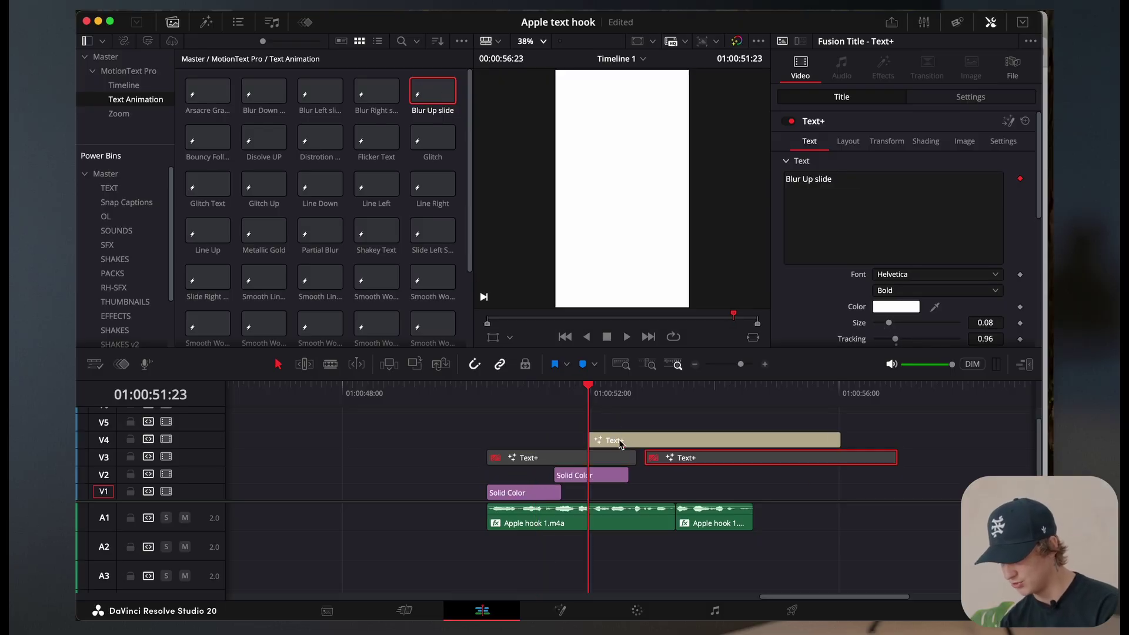
pyautogui.click(620, 442)
pyautogui.moveTo(636, 442); pyautogui.dragTo(535, 442)
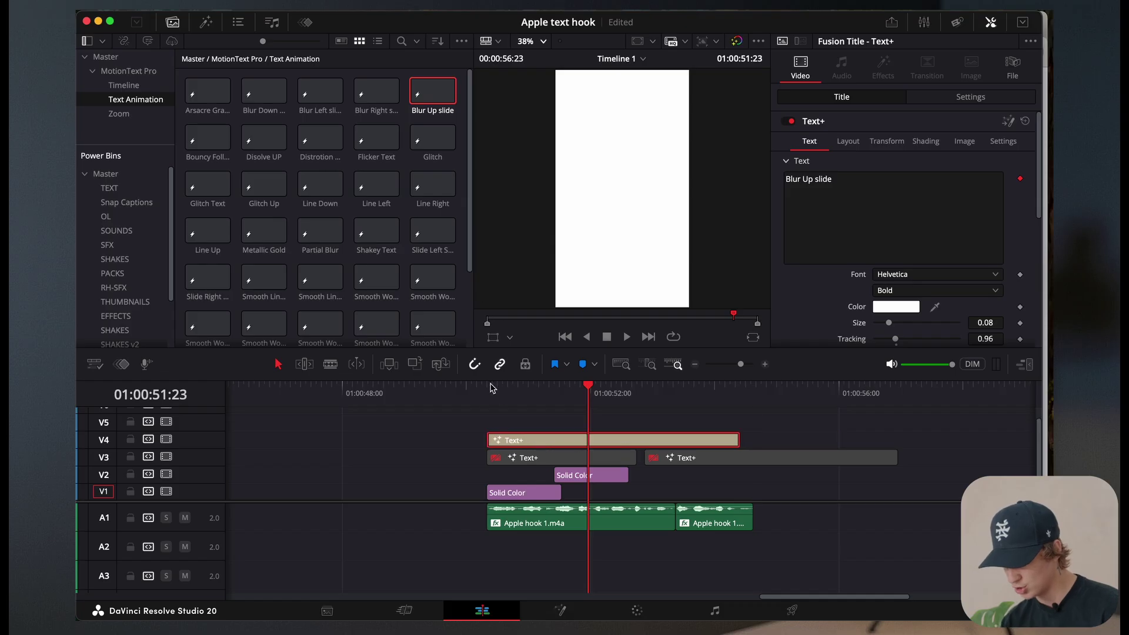
pyautogui.click(490, 388)
pyautogui.press('space')
# - Replace the Blur Up slide title's text with "Here's how to make this" and play it from the start
pyautogui.click(864, 199)
pyautogui.press('super+a')
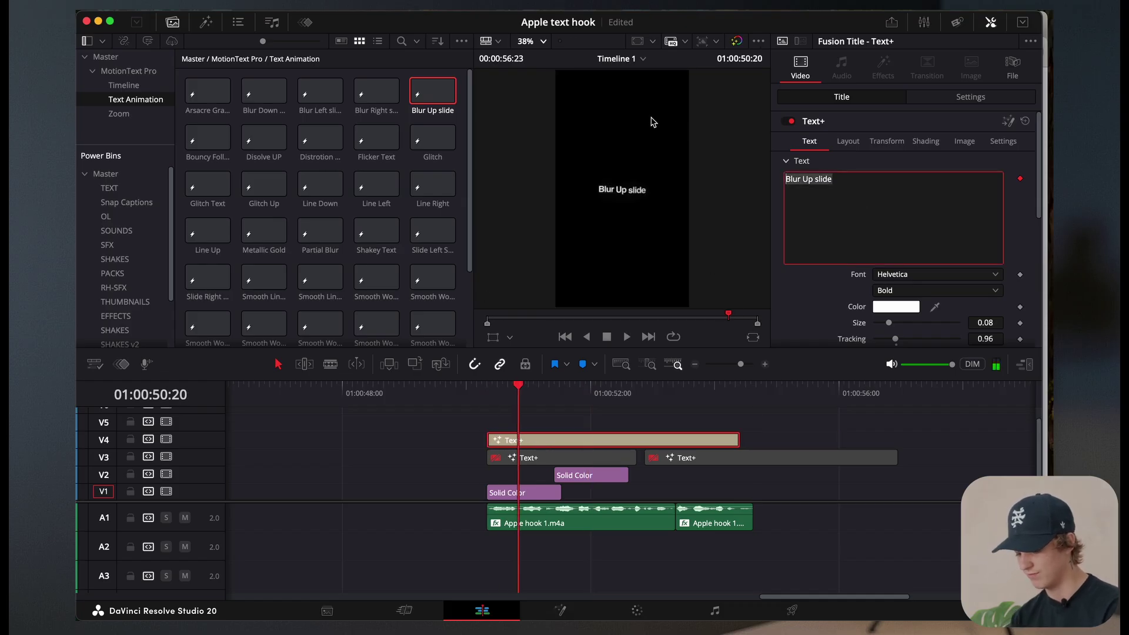
pyautogui.write("Here's")
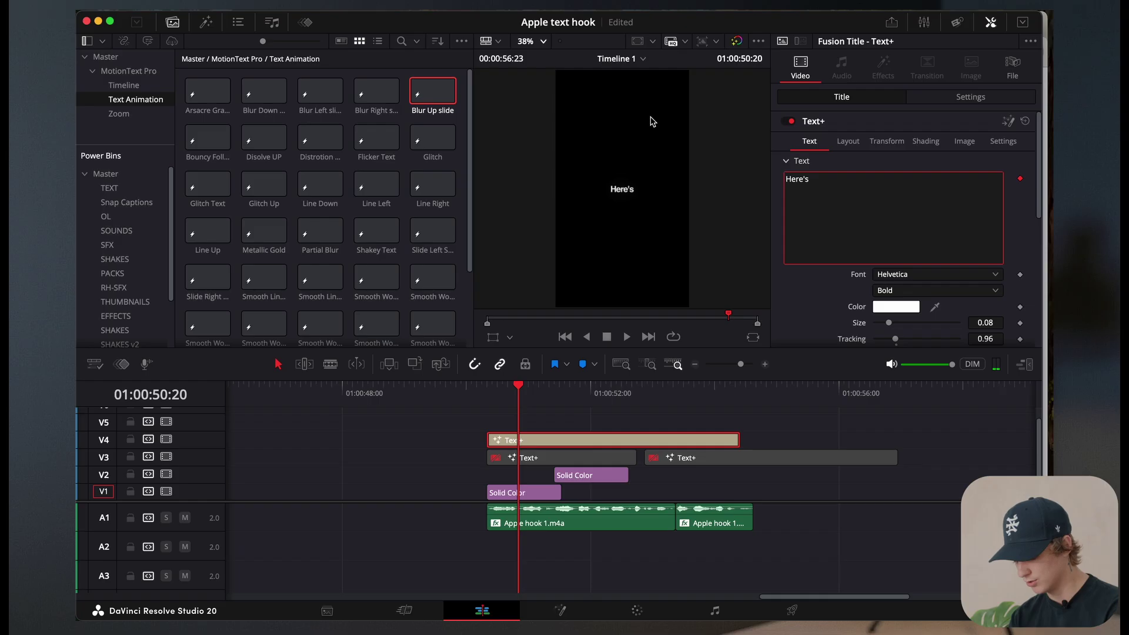
pyautogui.write(' how to make this')
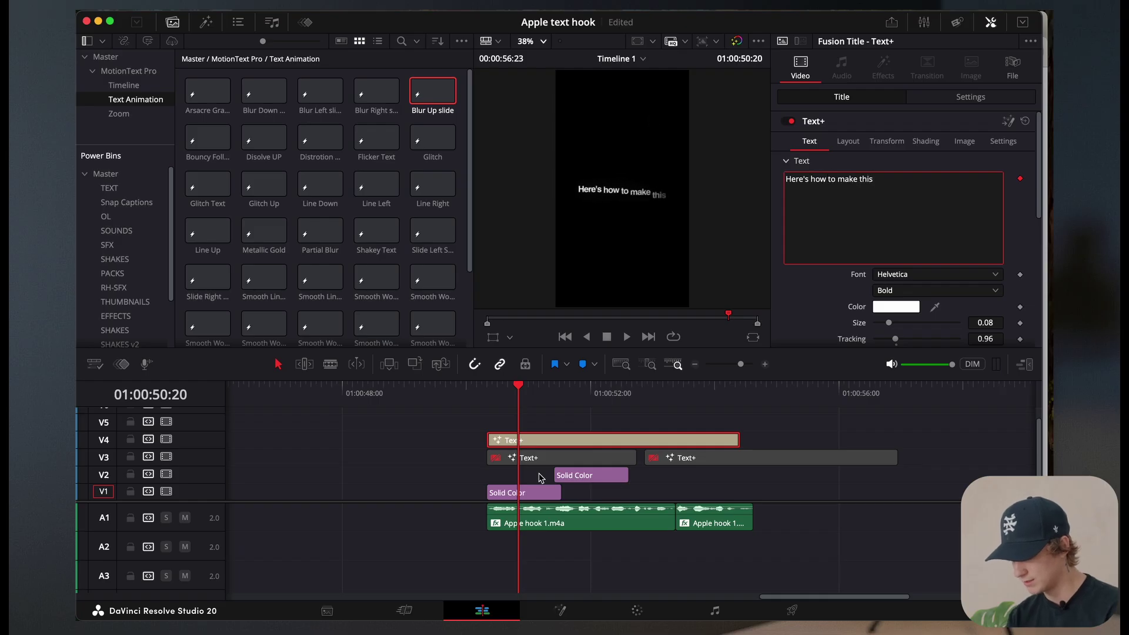
pyautogui.click(491, 399)
pyautogui.press('space')
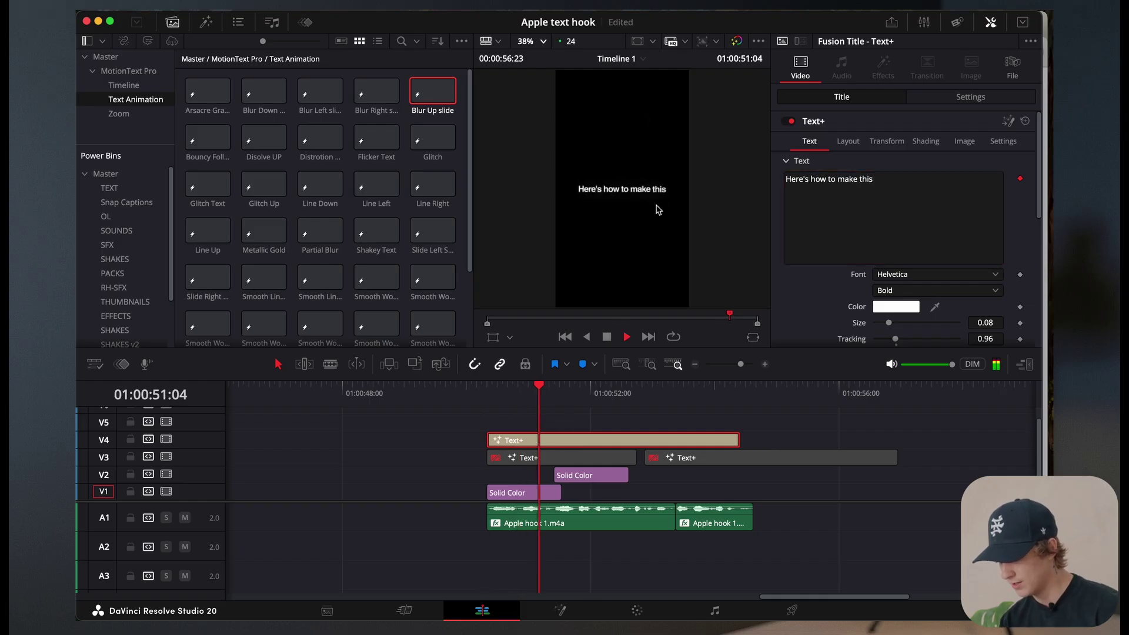
pyautogui.press('space')
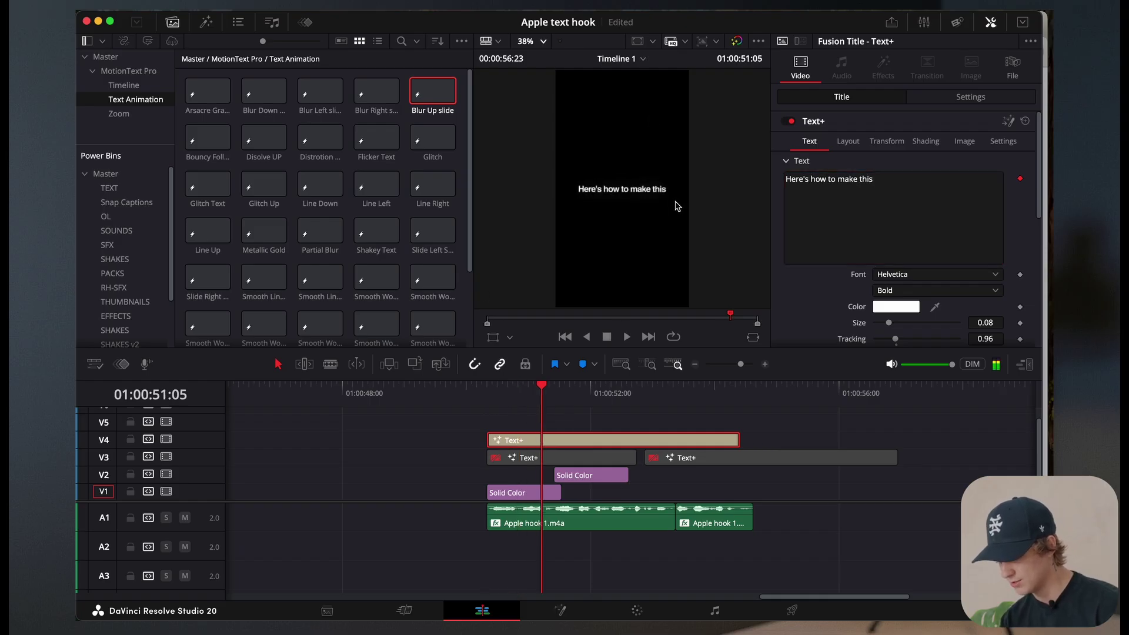
# - Store the "here's how to create" title from V3 in the Master power bin for reuse
pyautogui.click(541, 456)
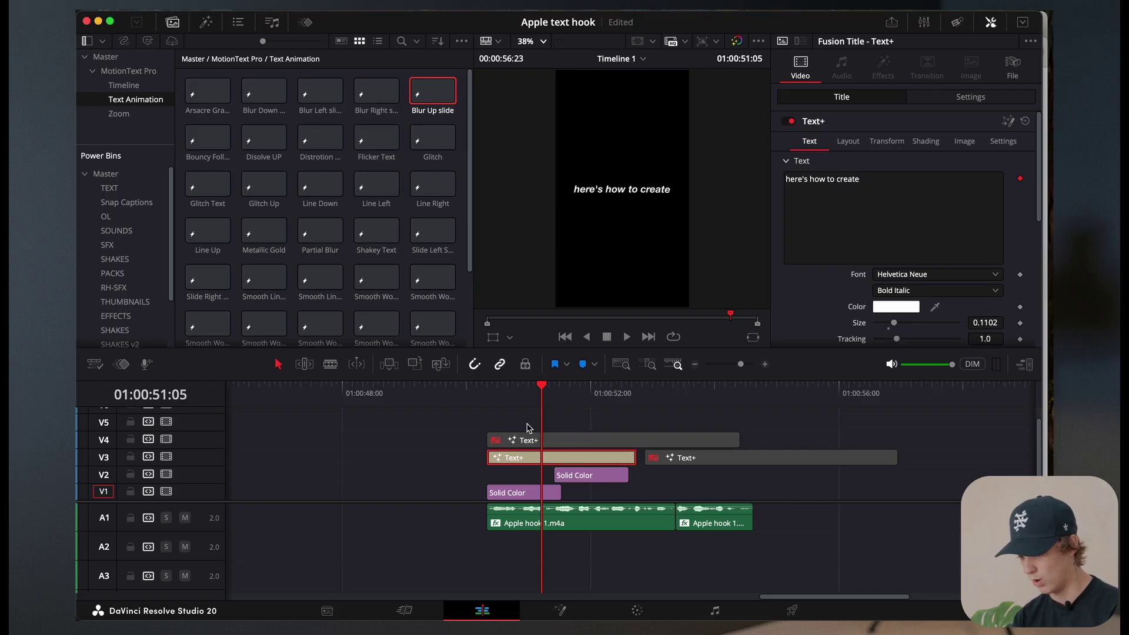
pyautogui.click(105, 174)
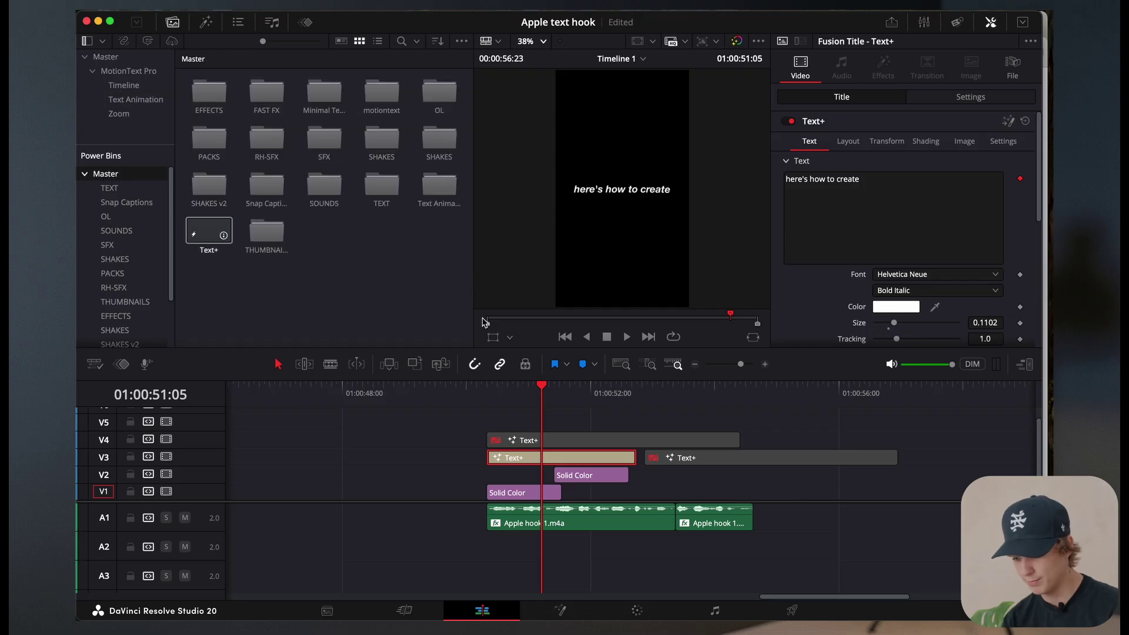
pyautogui.moveTo(563, 458); pyautogui.dragTo(194, 224)
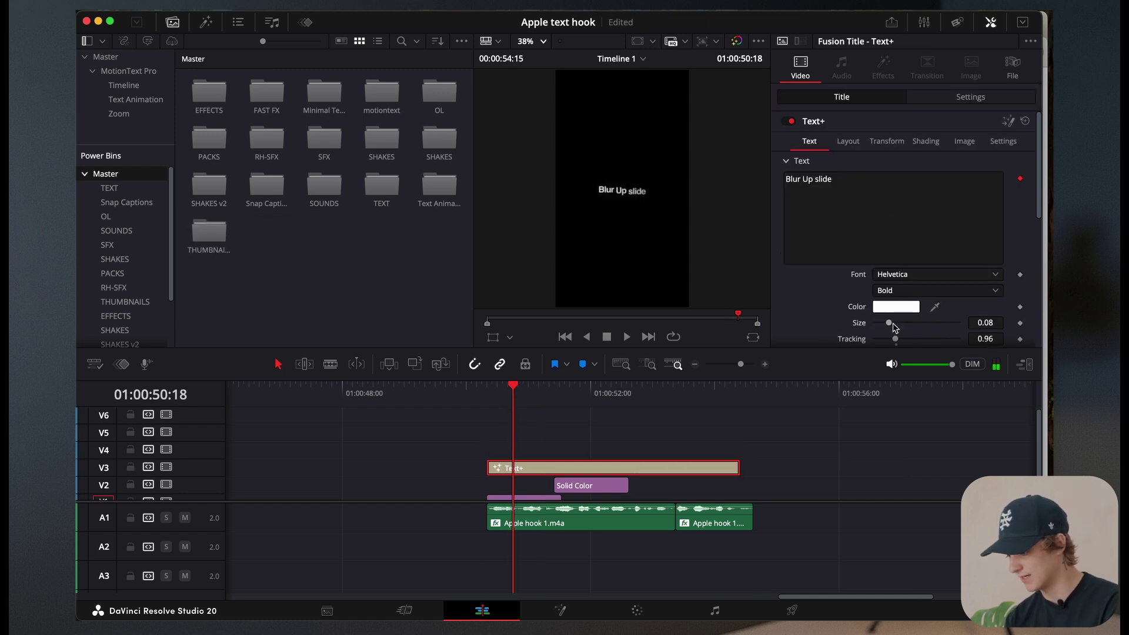
# - Set the Blur Up slide title's size to 0.1063 and its text to "Here's how to create", then play it from the start
pyautogui.moveTo(893, 327); pyautogui.dragTo(894, 328)
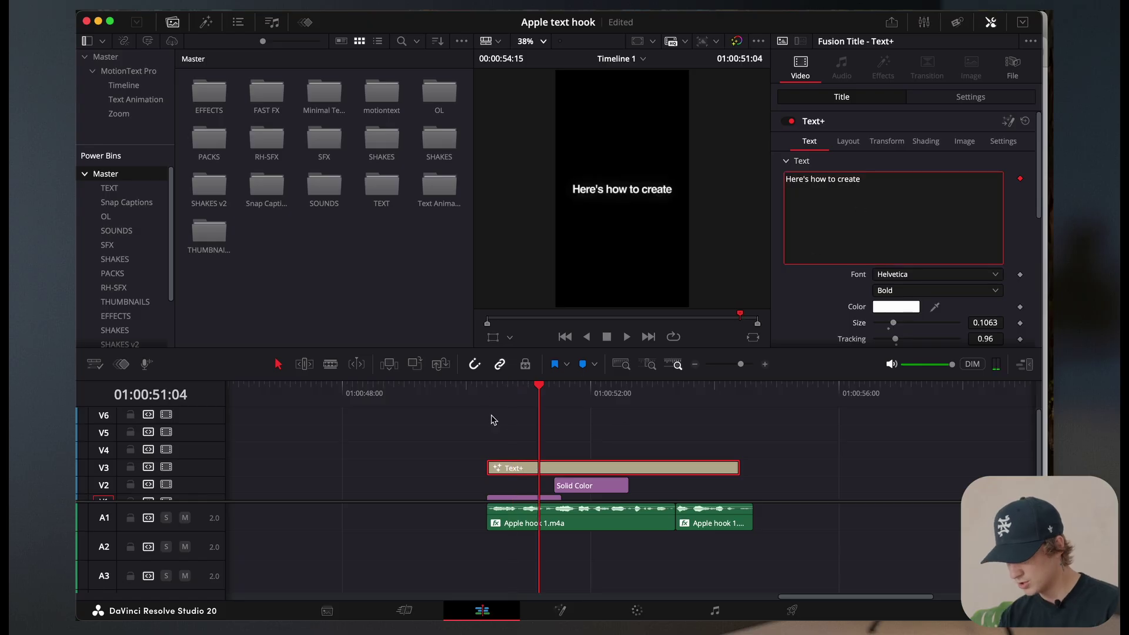
pyautogui.press('Up')
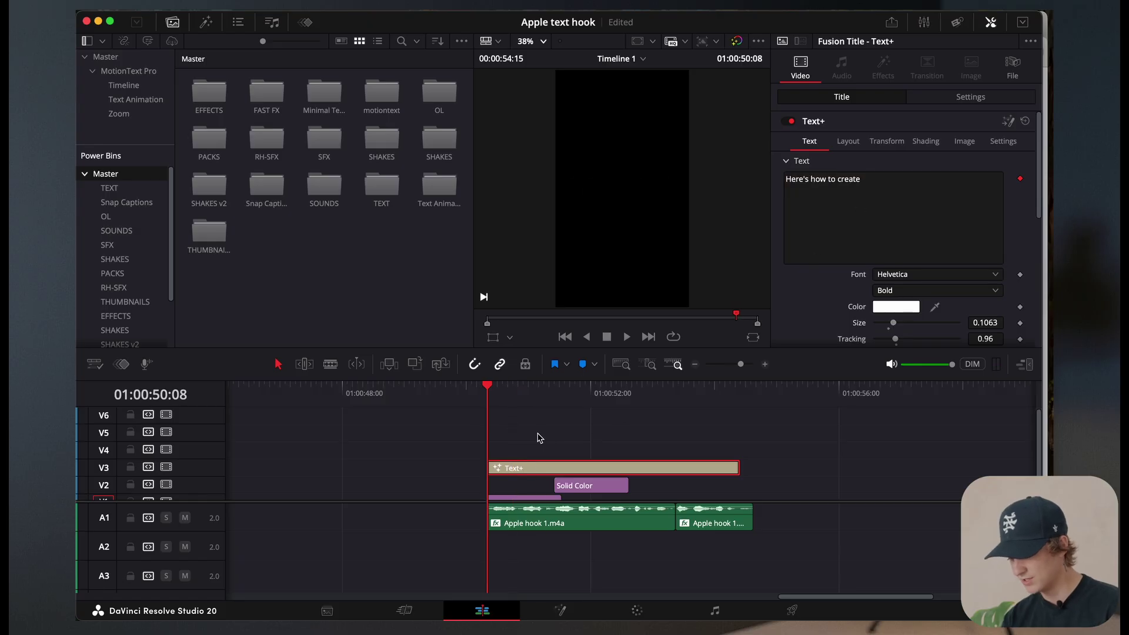
pyautogui.press('space')
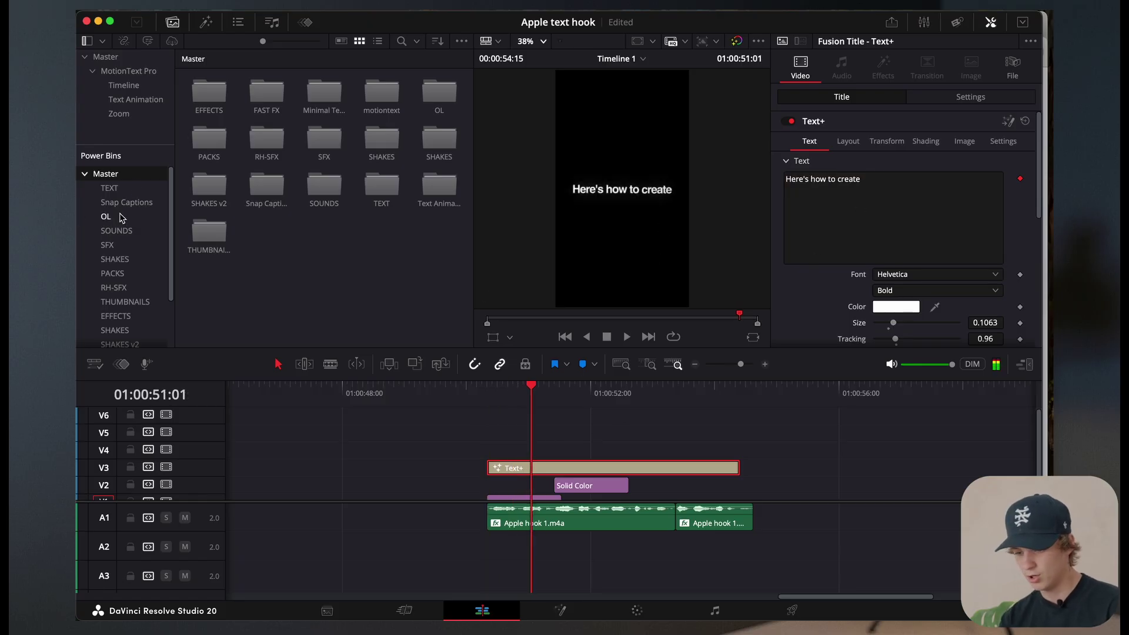
# - Place the HOLD effect from the EFFECTS power bin on V4 above the start of the first title and play it
pyautogui.click(206, 21)
pyautogui.click(125, 315)
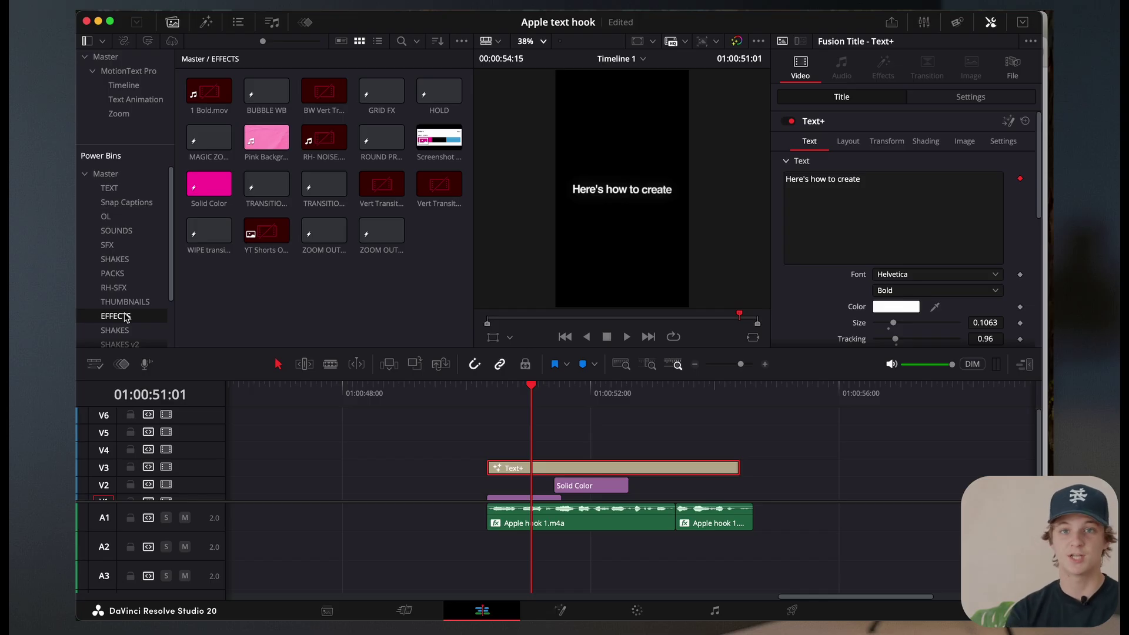
pyautogui.moveTo(438, 93); pyautogui.dragTo(500, 451)
pyautogui.press('Up')
pyautogui.press('space')
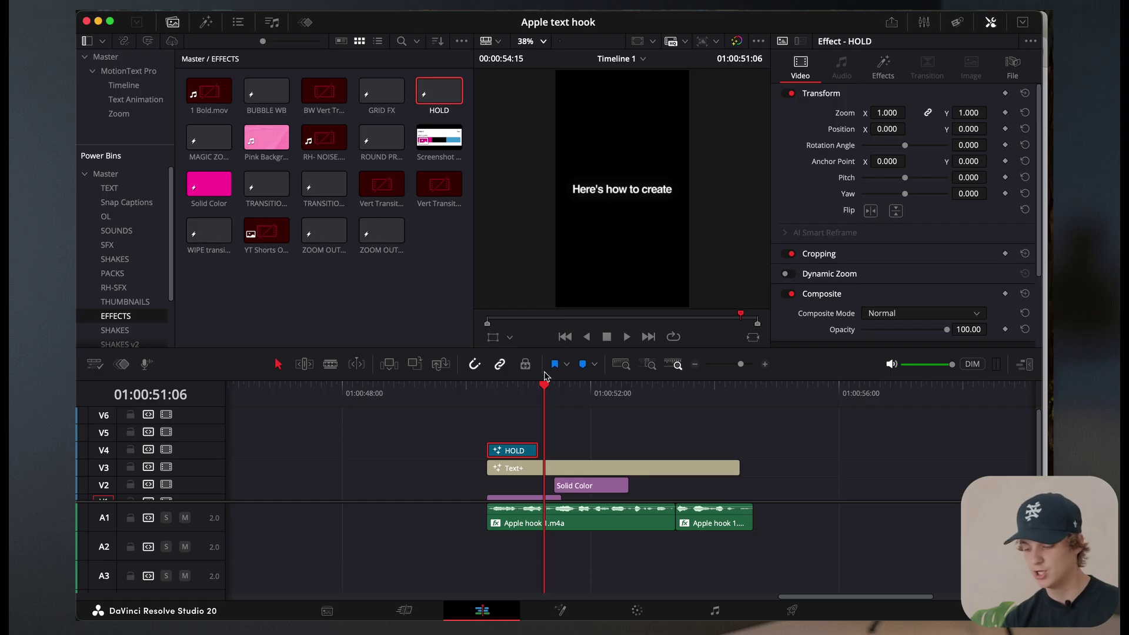
pyautogui.press('Up')
pyautogui.press('space')
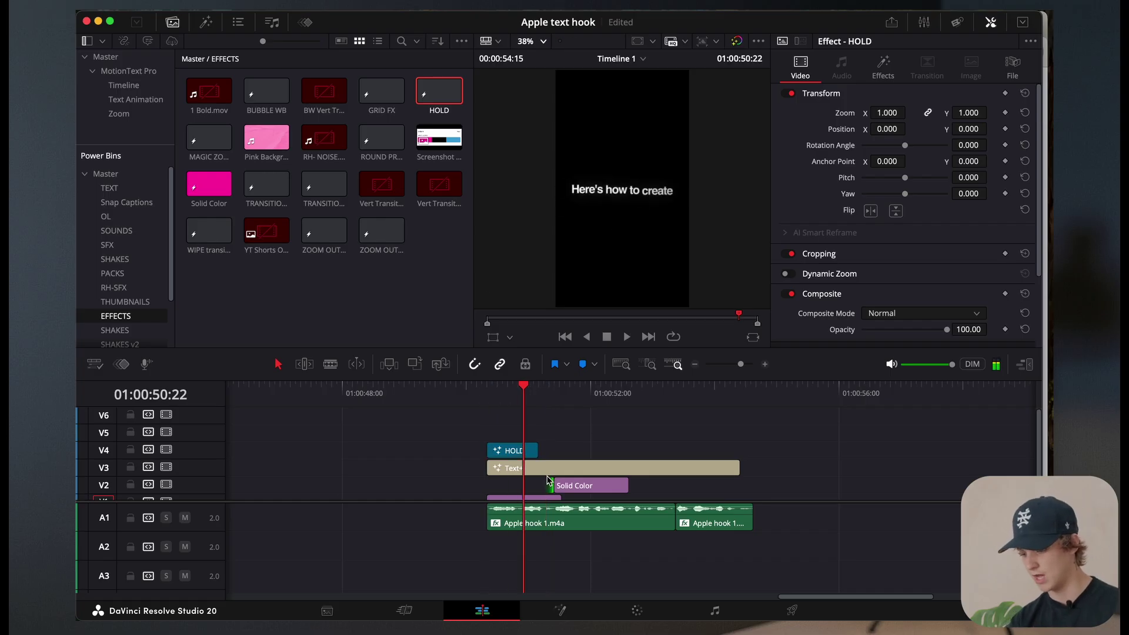
# - Trim the first title on V3 to end at 01:00:51:13 and copy it to V4 above the white solid
pyautogui.click(547, 468)
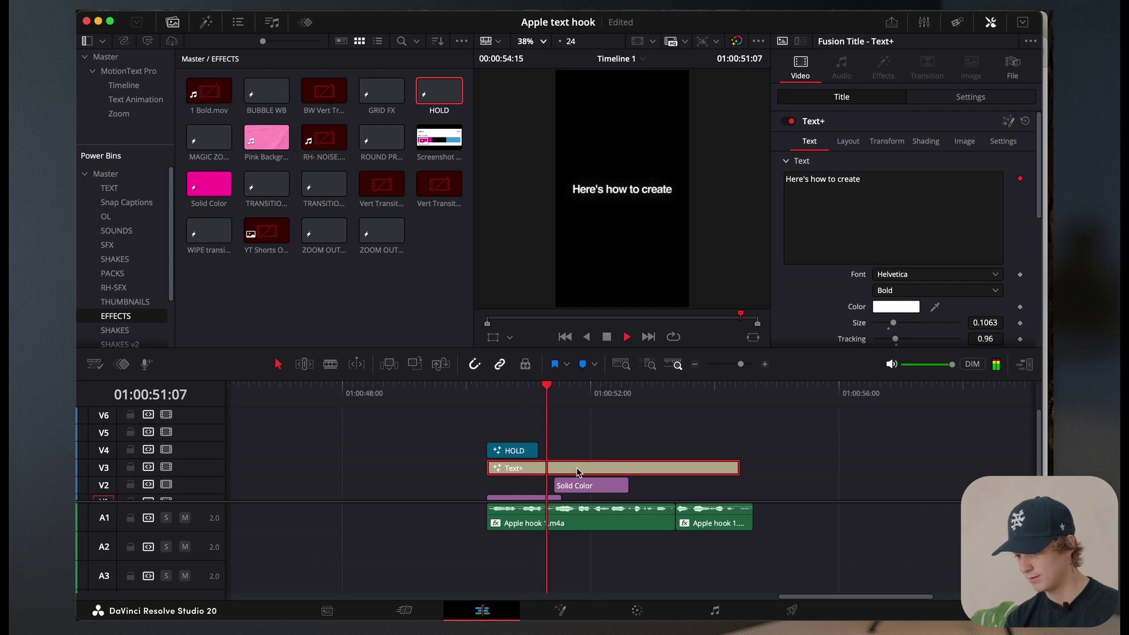
pyautogui.press('space')
pyautogui.click(764, 364)
pyautogui.press('space')
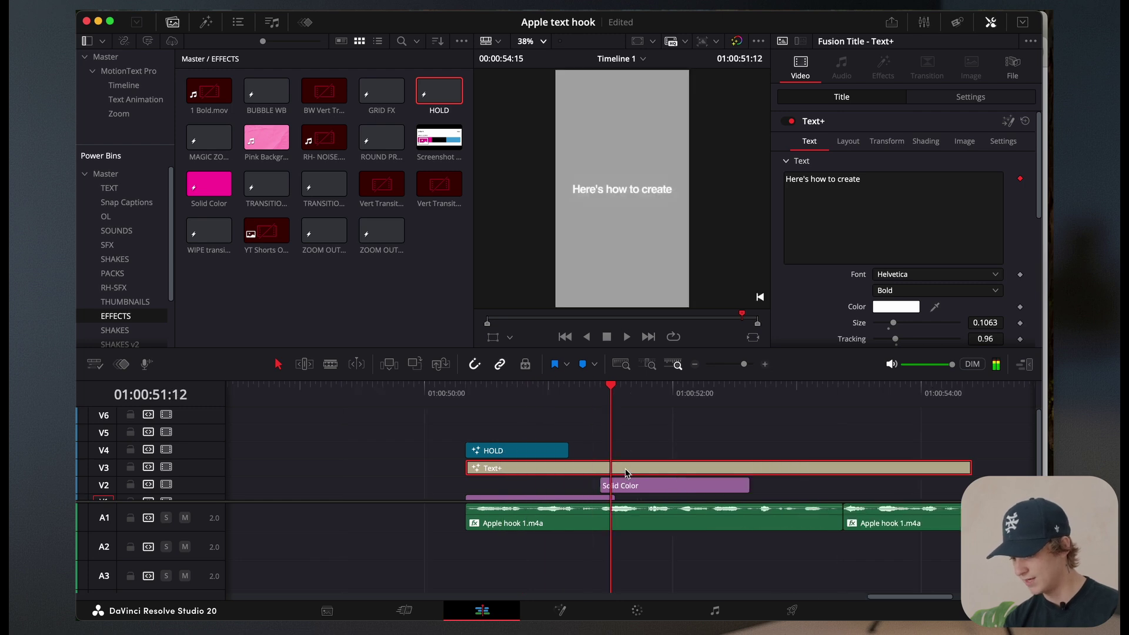
pyautogui.press('Right')
pyautogui.hotkey('shift', ']')
pyautogui.moveTo(542, 469); pyautogui.dragTo(684, 458)
# - Set the copied title's text to "Clean", its color to black and its size to 0.1496, and play the hook from the start
pyautogui.click(911, 189)
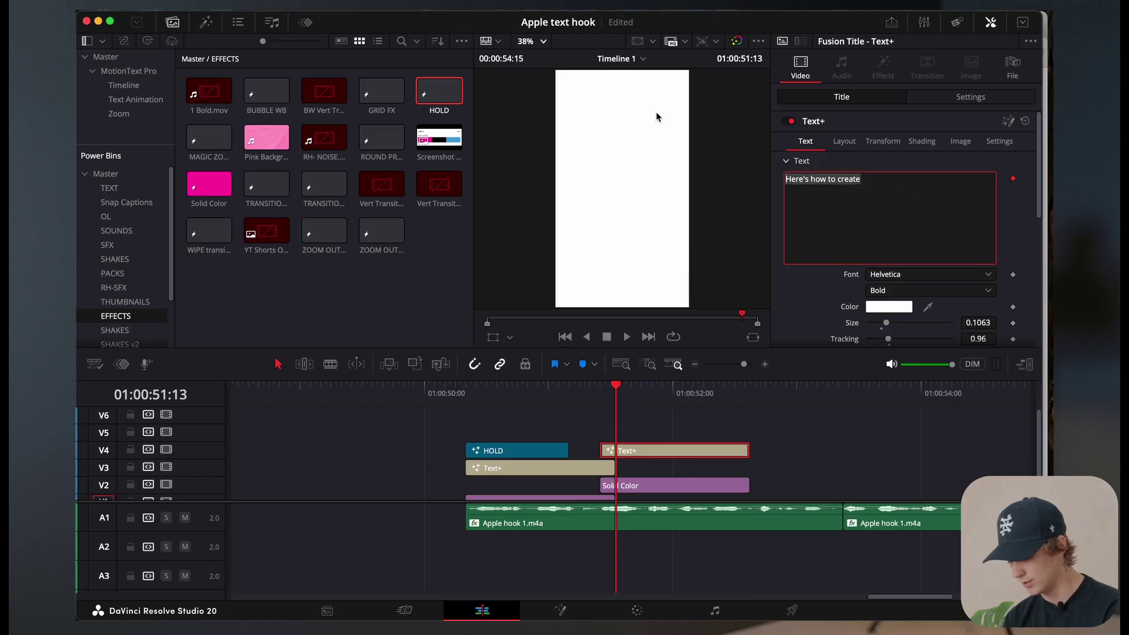
pyautogui.press('super+a')
pyautogui.write('Cle')
pyautogui.click(905, 309)
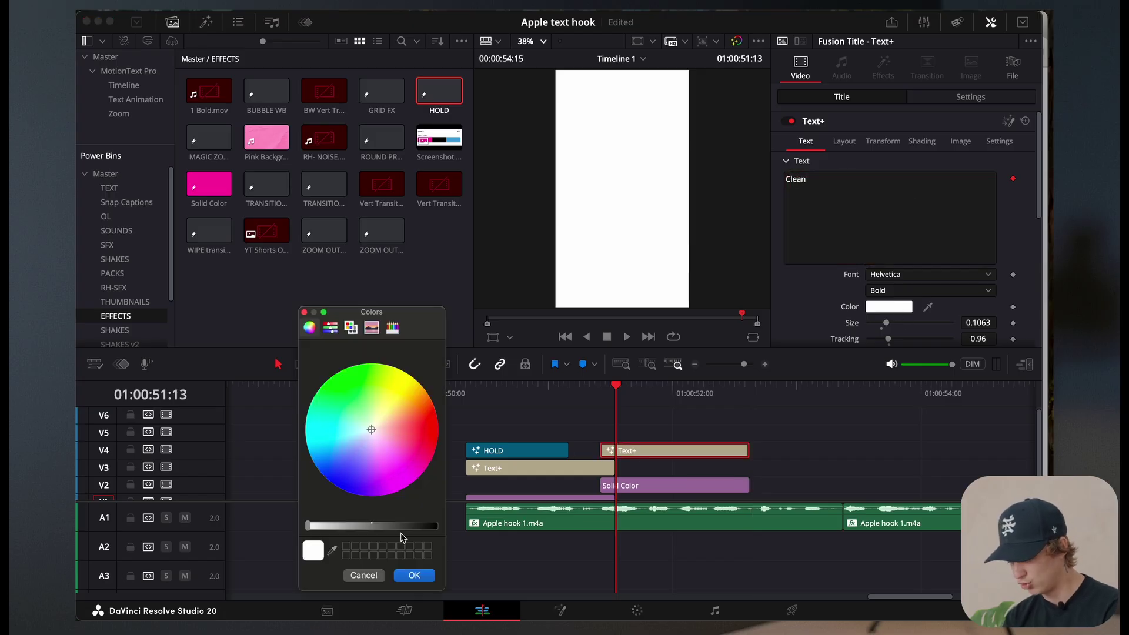
pyautogui.moveTo(404, 526); pyautogui.dragTo(540, 544)
pyautogui.click(414, 575)
pyautogui.moveTo(886, 323); pyautogui.dragTo(893, 323)
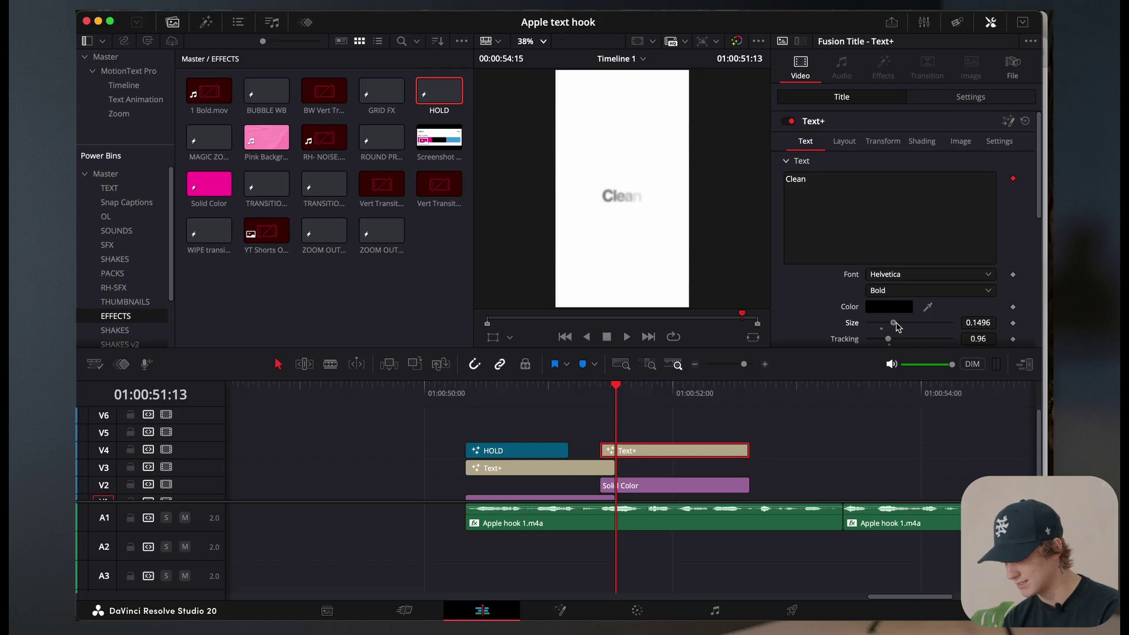
pyautogui.click(478, 400)
pyautogui.press('space')
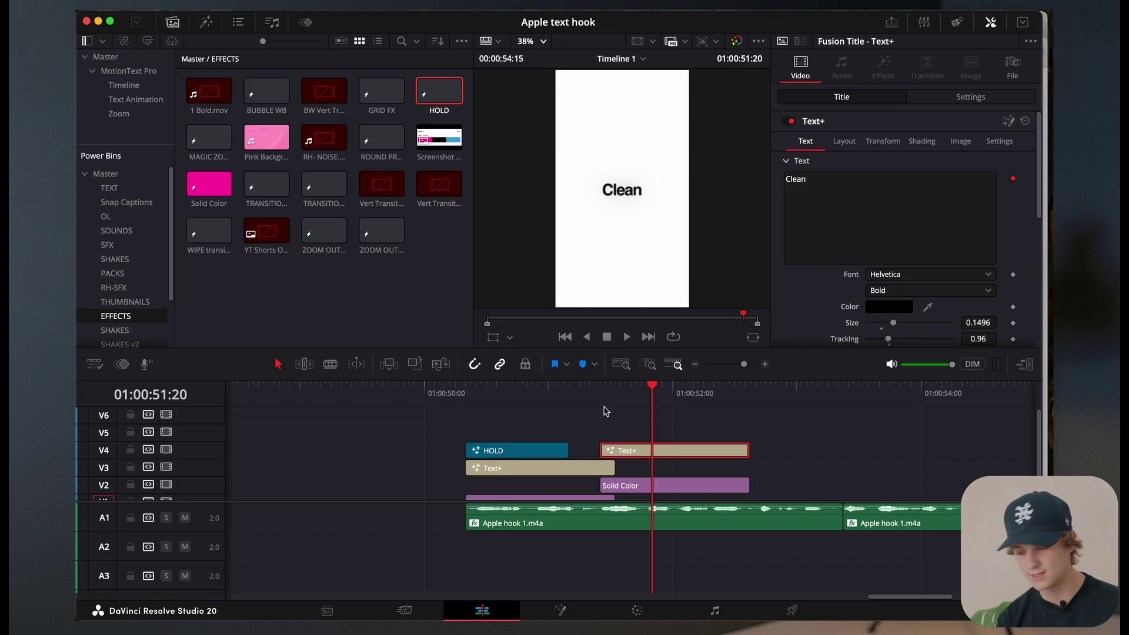
# - Cut the "Clean" title at 01:00:51:20, remove the remainder, and place a copy of the title directly after it on V4
pyautogui.press('super+b')
pyautogui.click(670, 450)
pyautogui.press('BackSpace')
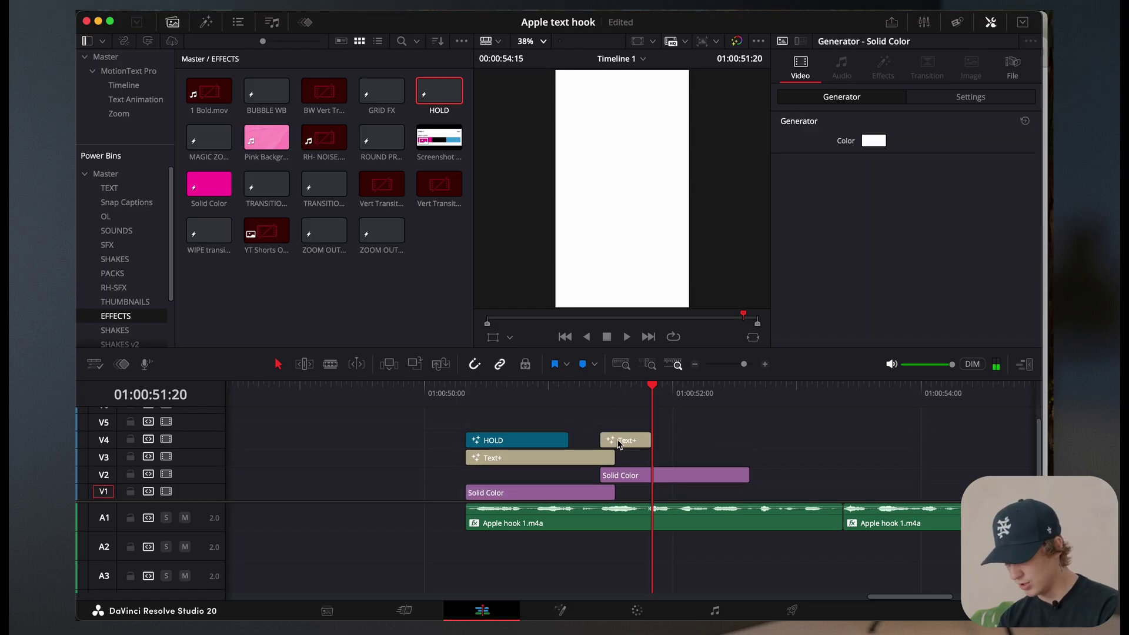
pyautogui.moveTo(617, 443); pyautogui.dragTo(749, 441)
# - Change the second black title's text to "Apple style" and play it
pyautogui.click(709, 441)
pyautogui.moveTo(887, 241); pyautogui.dragTo(621, 115)
pyautogui.write('Appl')
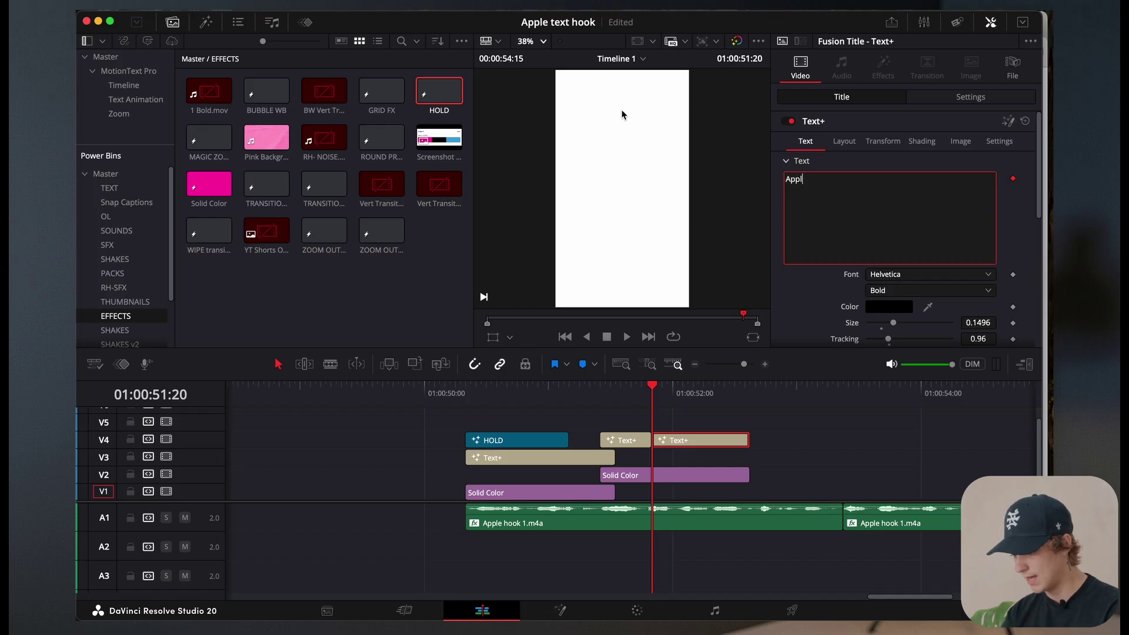
pyautogui.write('e styl')
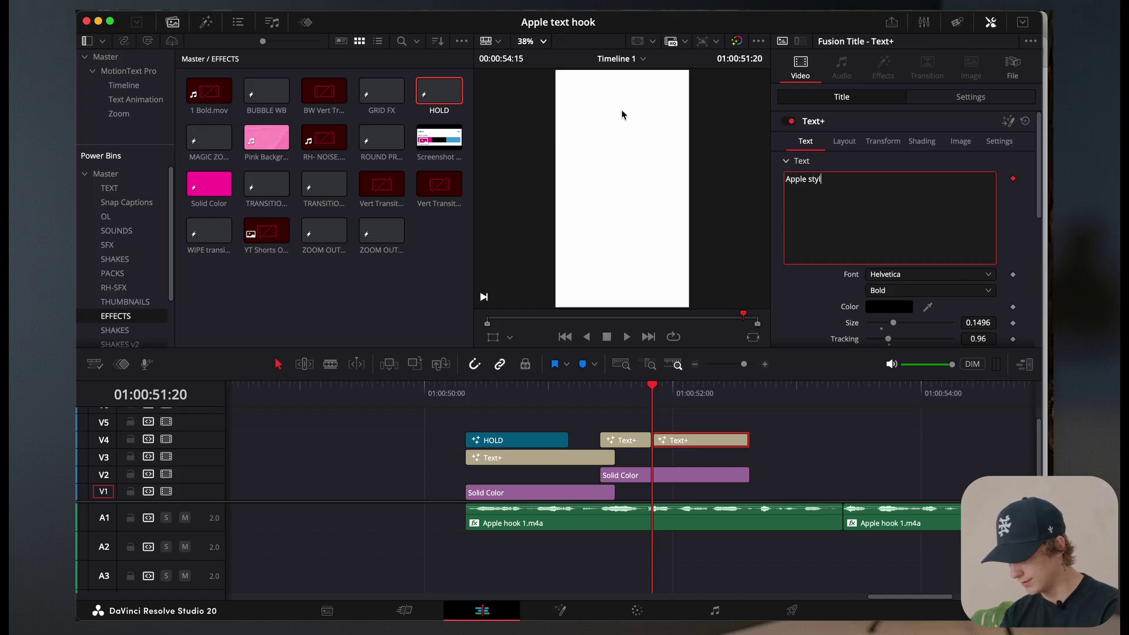
pyautogui.write('e')
pyautogui.click(640, 388)
pyautogui.press('space')
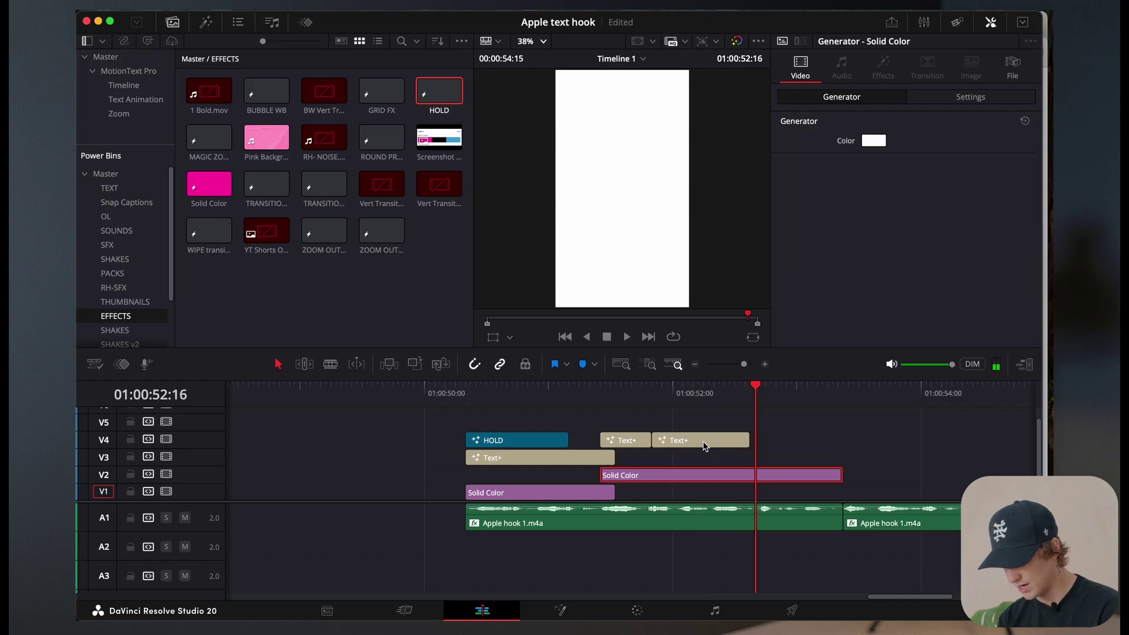
# - Copy the "Apple style" title directly after itself on V4, set its text to "Text effect", and play the hook from the start
pyautogui.moveTo(704, 445); pyautogui.dragTo(807, 442)
pyautogui.click(807, 442)
pyautogui.moveTo(900, 243); pyautogui.dragTo(668, 156)
pyautogui.write('Text effect')
pyautogui.click(469, 405)
pyautogui.press('space')
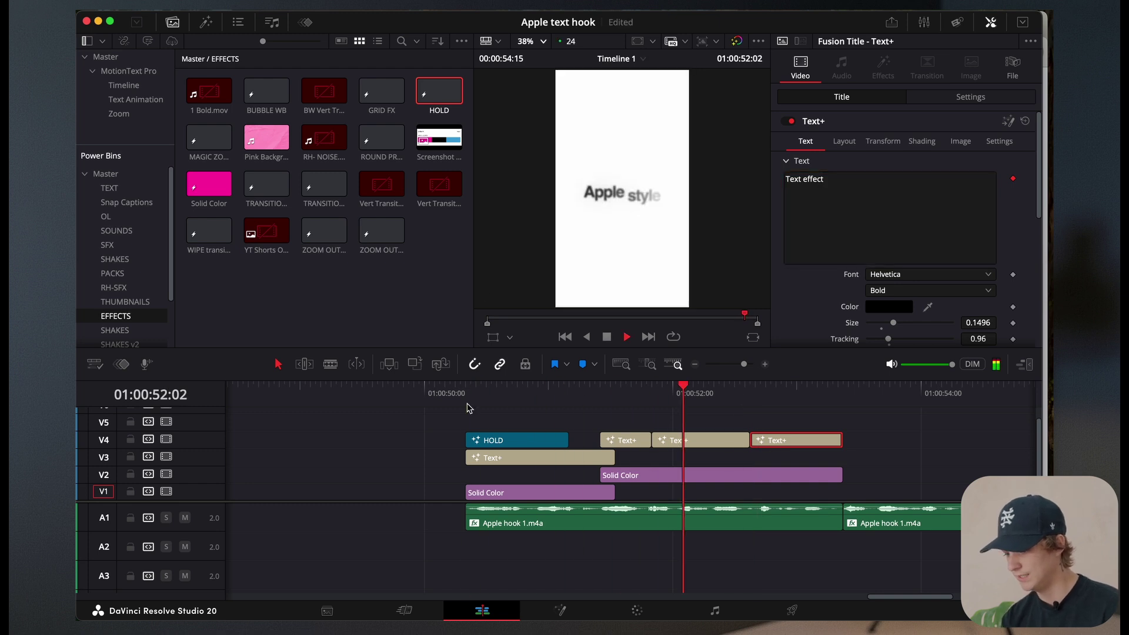
pyautogui.press('space')
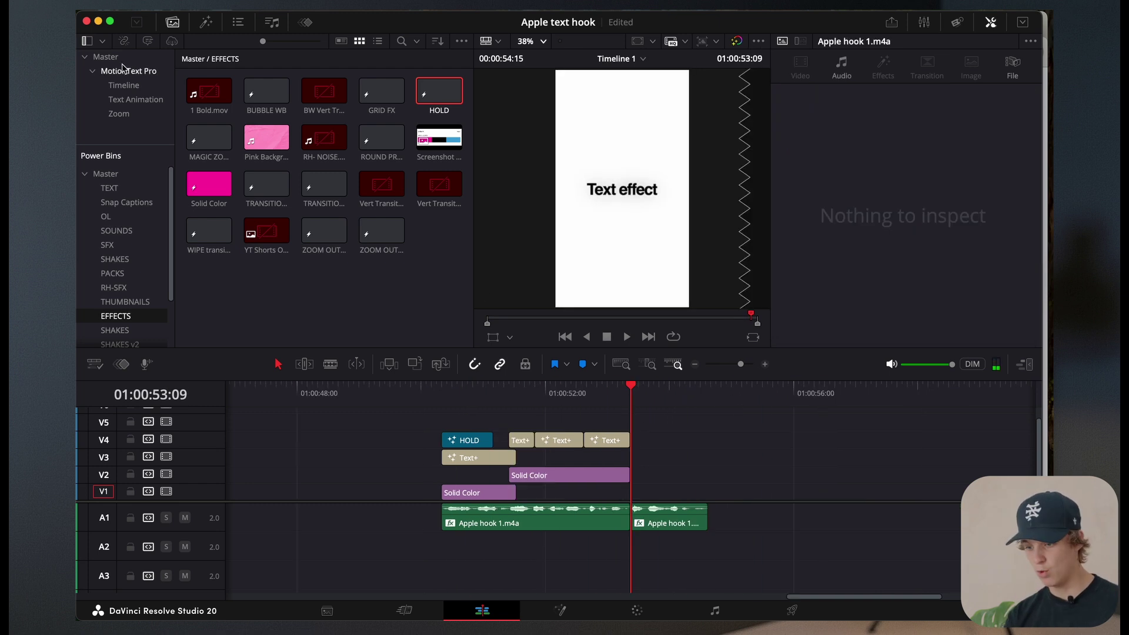
# - Place a Four Color Gradient generator on V1 at 01:00:53:09, directly after the white solid's end
pyautogui.click(125, 57)
pyautogui.click(206, 23)
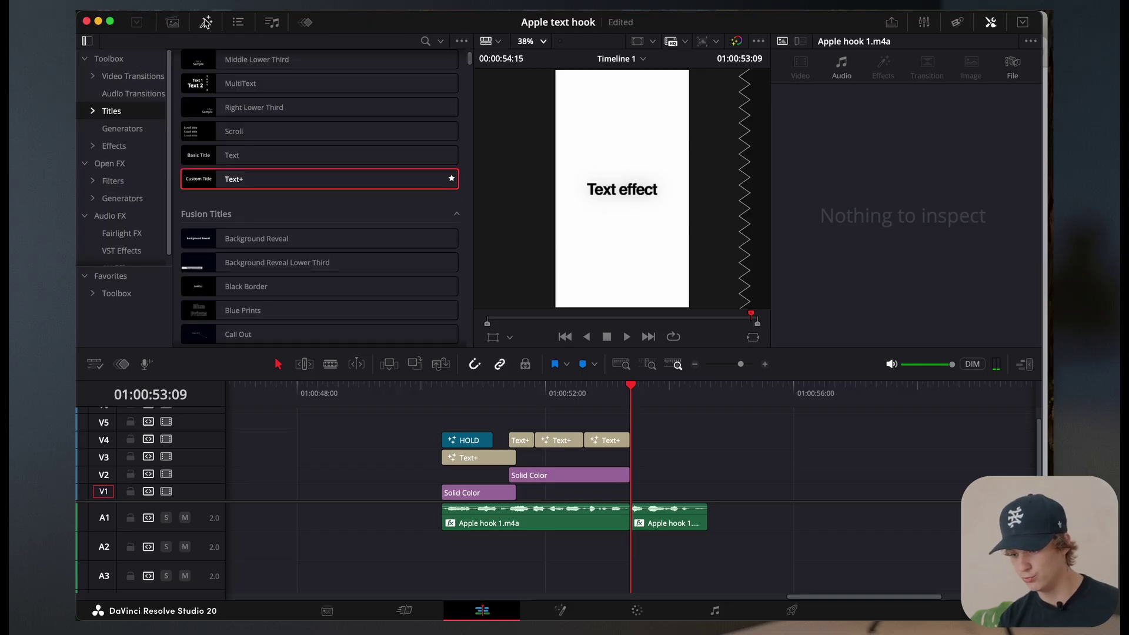
pyautogui.click(114, 146)
pyautogui.click(121, 128)
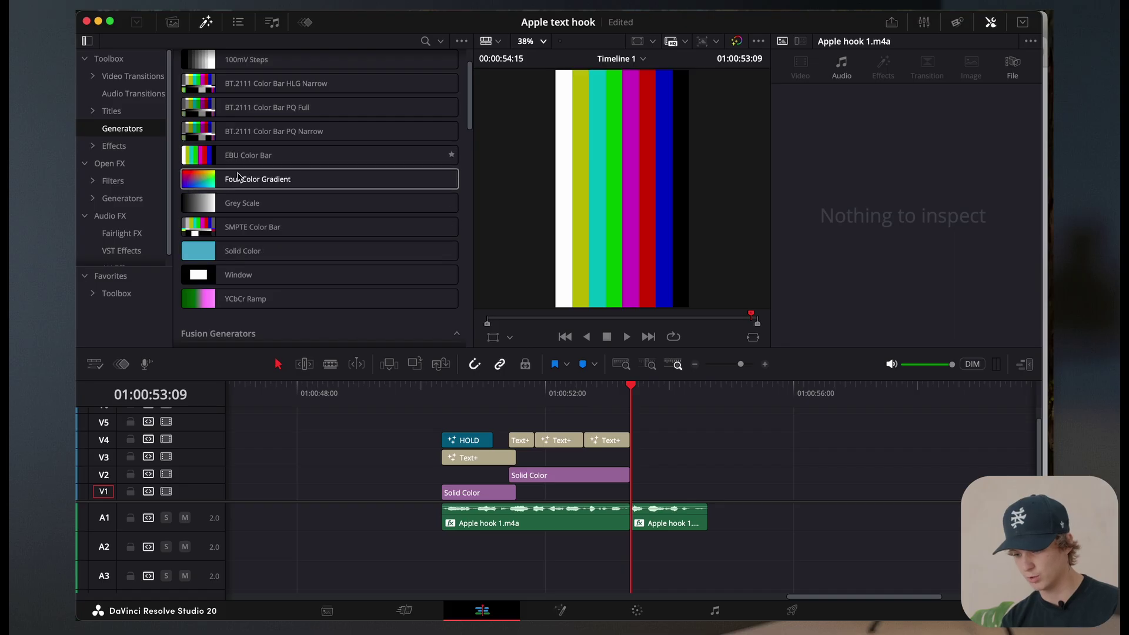
pyautogui.moveTo(258, 178); pyautogui.dragTo(661, 491)
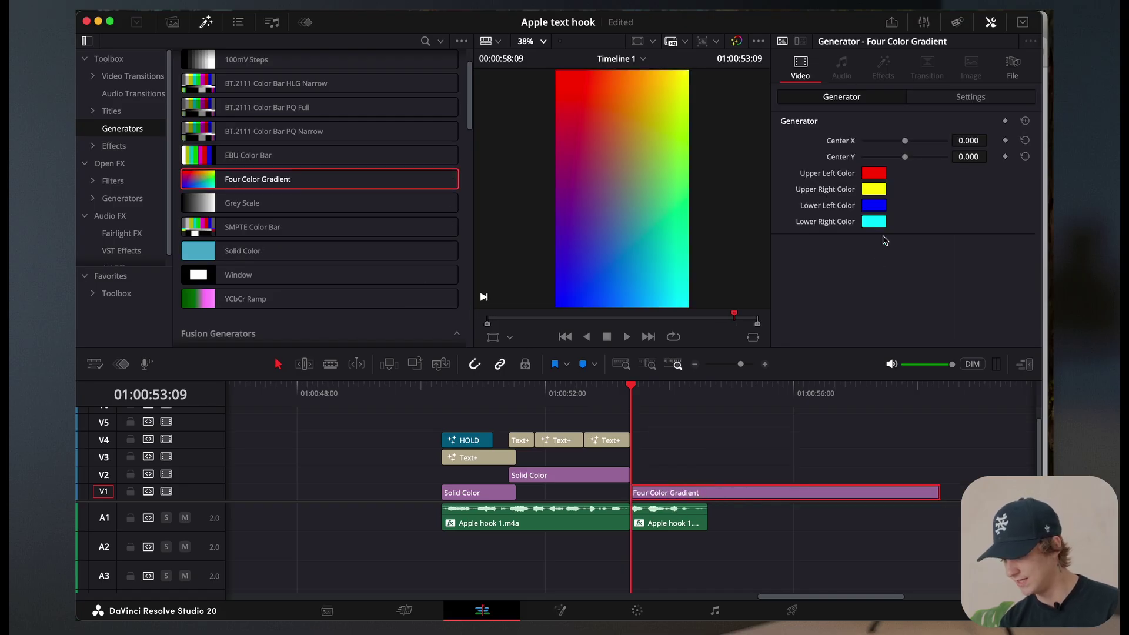
# - Set the gradient's upper right color to light blue and its upper left color to turquoise green
pyautogui.click(874, 189)
pyautogui.moveTo(325, 465)
pyautogui.mouseDown()
pyautogui.moveTo(353, 457)
pyautogui.moveTo(343, 462)
pyautogui.mouseUp()
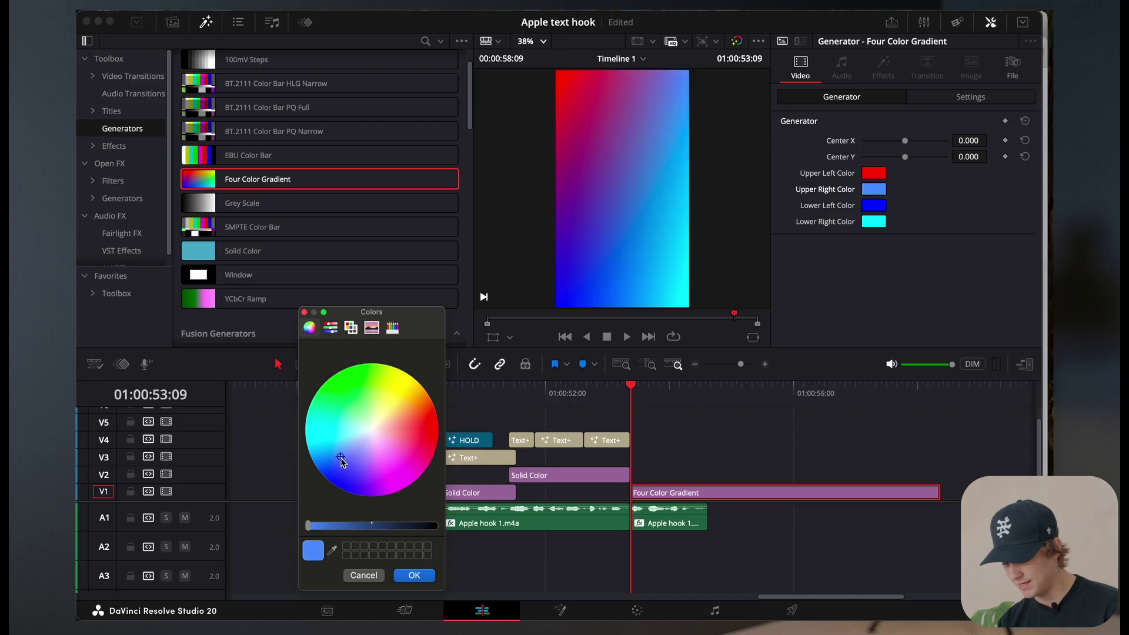
pyautogui.click(414, 575)
pyautogui.click(873, 173)
pyautogui.moveTo(321, 435); pyautogui.dragTo(252, 410)
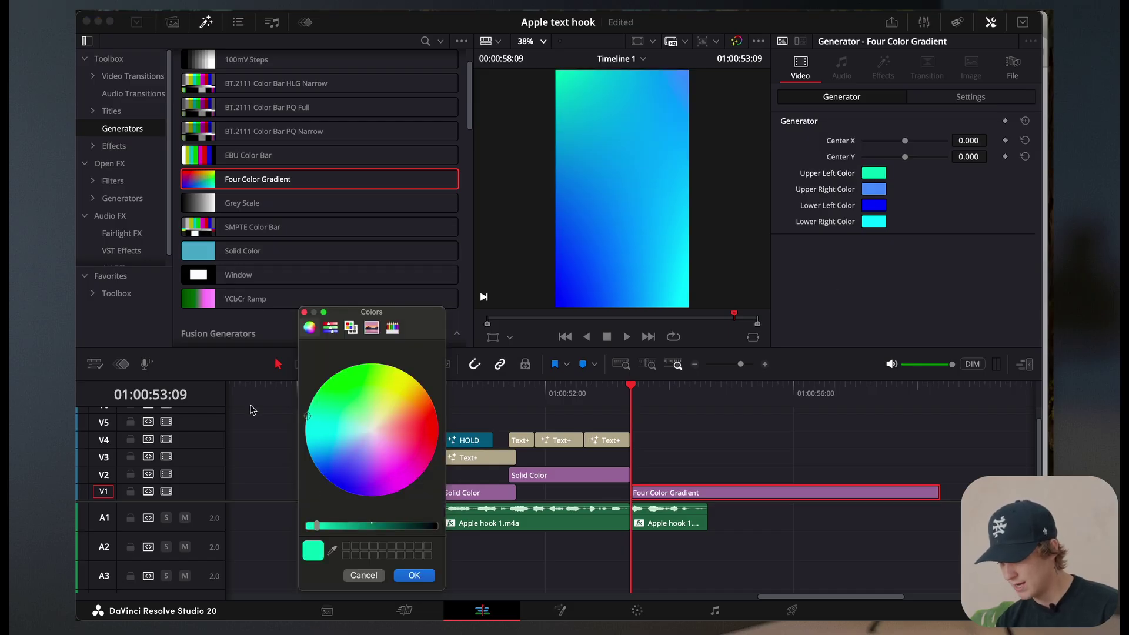
pyautogui.click(414, 575)
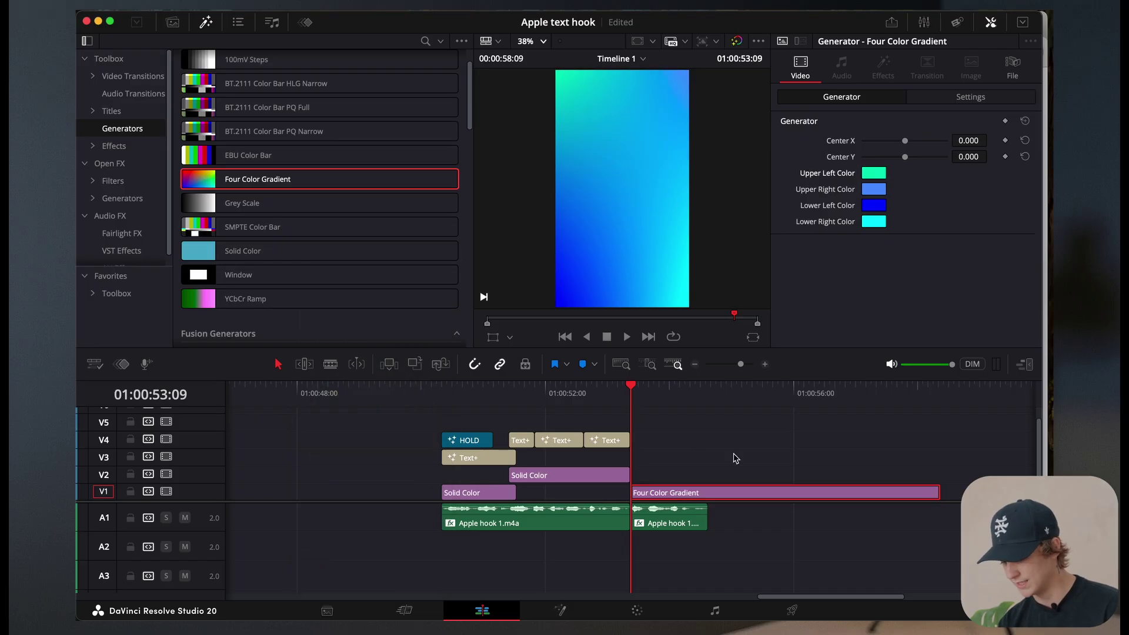
# - Turn the gradient into a compound clip with the default name and switch to the Color page
pyautogui.rightClick(718, 496)
pyautogui.click(756, 351)
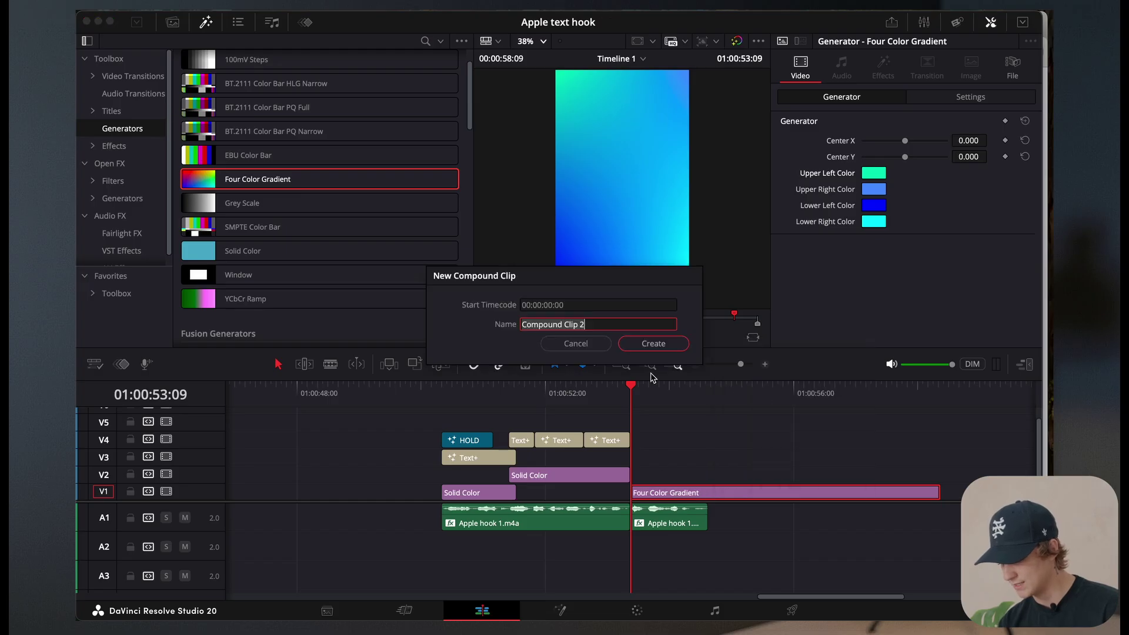
pyautogui.click(653, 346)
pyautogui.click(636, 610)
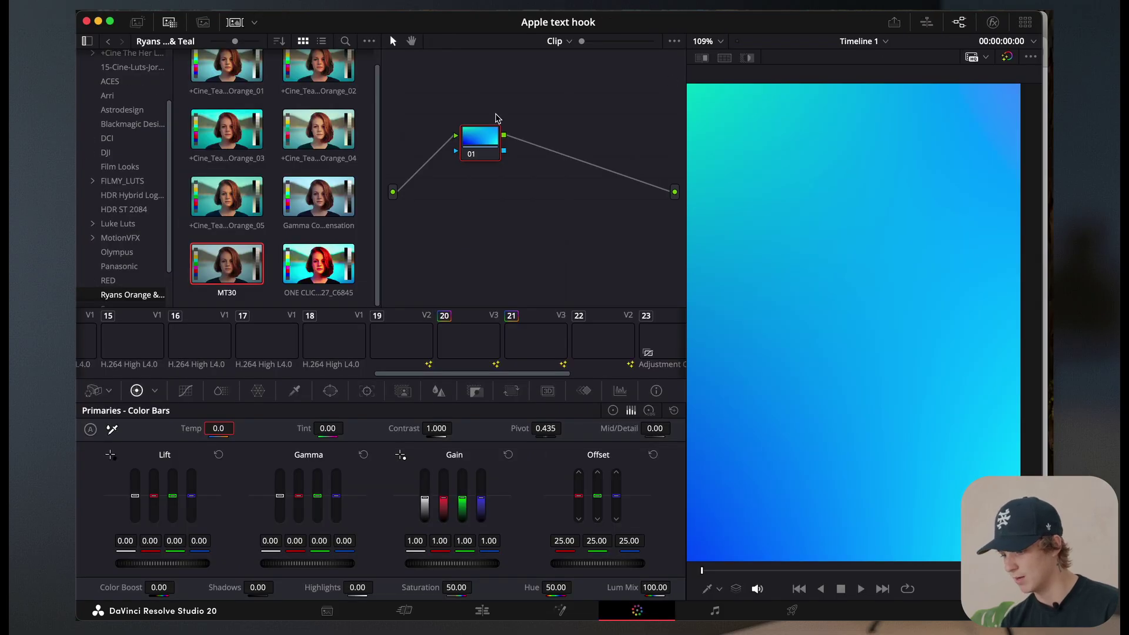
# - Apply Film Look Creator to the clip's node with the Default 35mm preset and a Film Look Blend of 0.791, and return to the Edit page
pyautogui.click(992, 23)
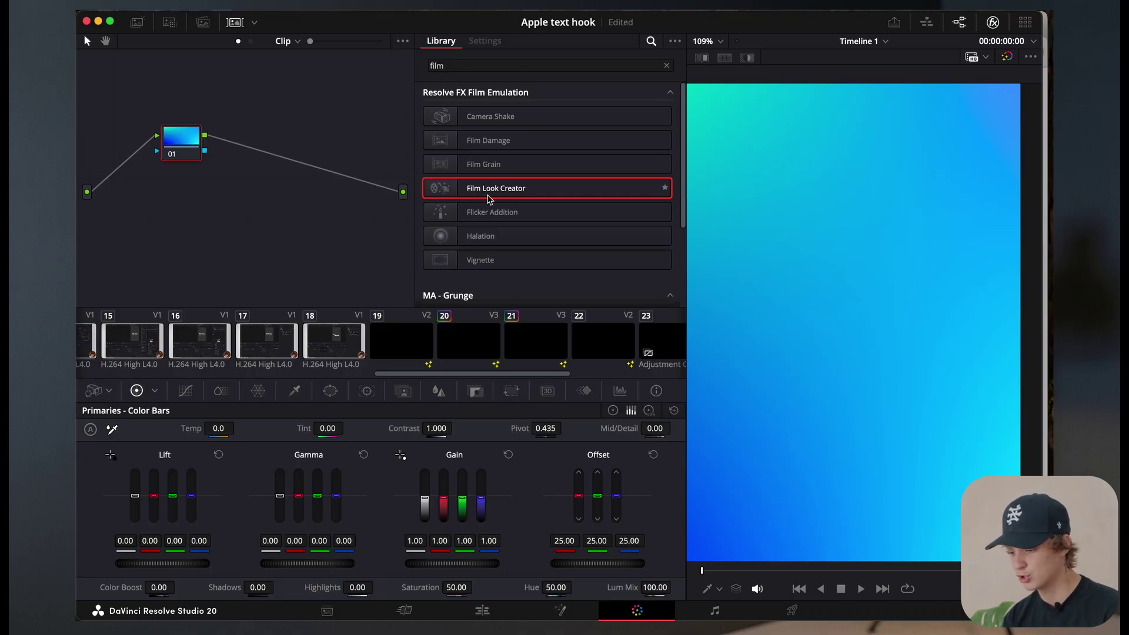
pyautogui.moveTo(487, 199); pyautogui.dragTo(181, 144)
pyautogui.click(585, 119)
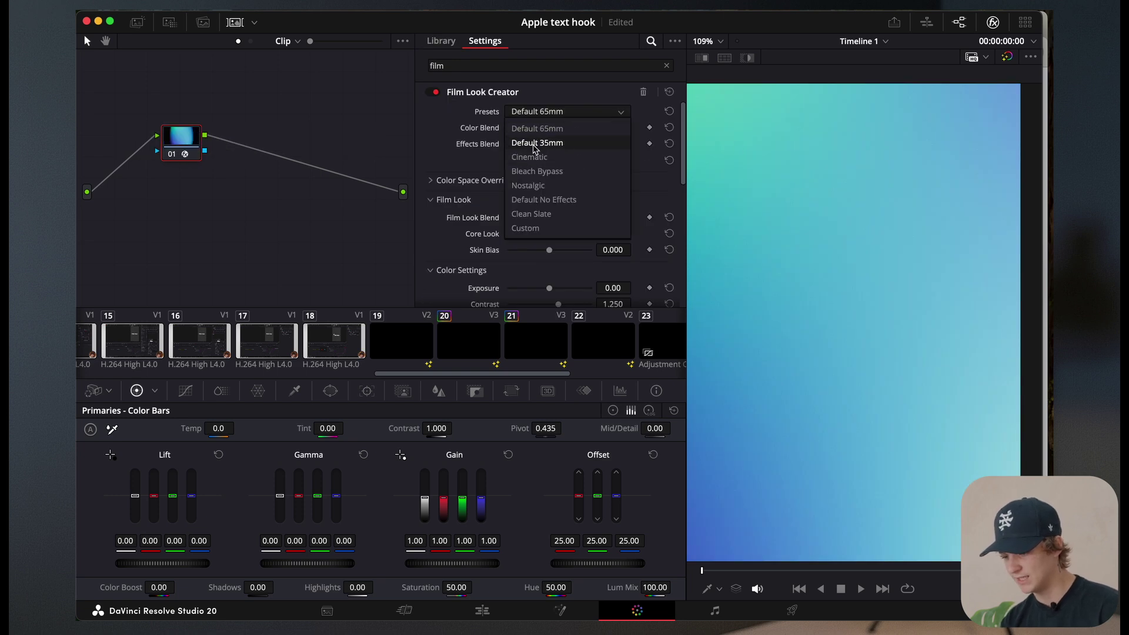
pyautogui.click(534, 144)
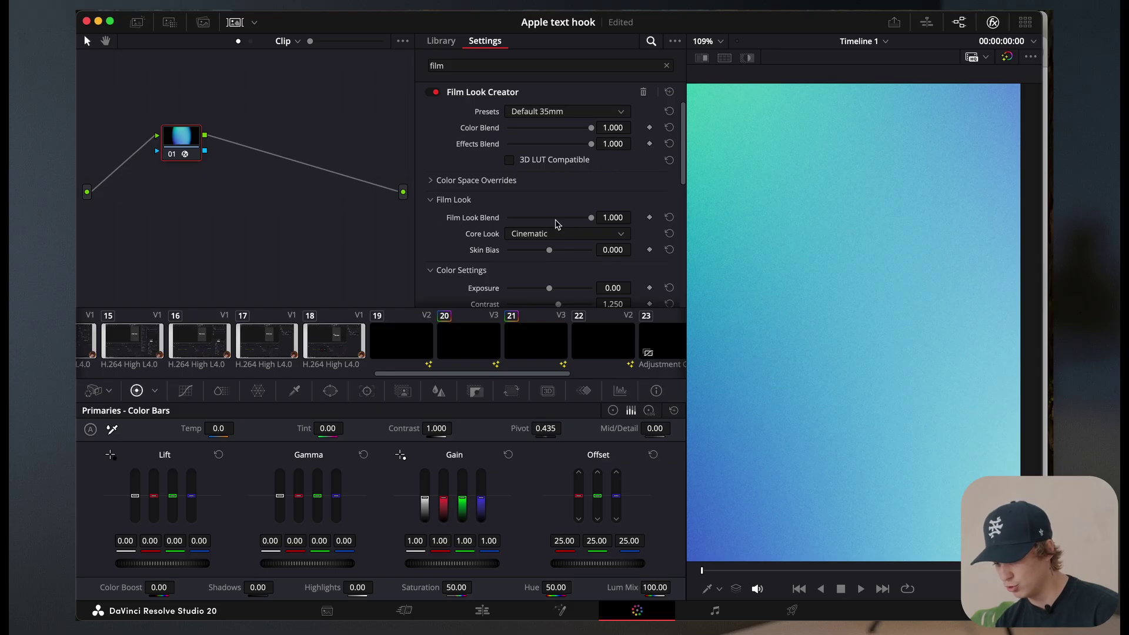
pyautogui.moveTo(592, 221)
pyautogui.mouseDown()
pyautogui.moveTo(547, 221)
pyautogui.moveTo(575, 221)
pyautogui.mouseUp()
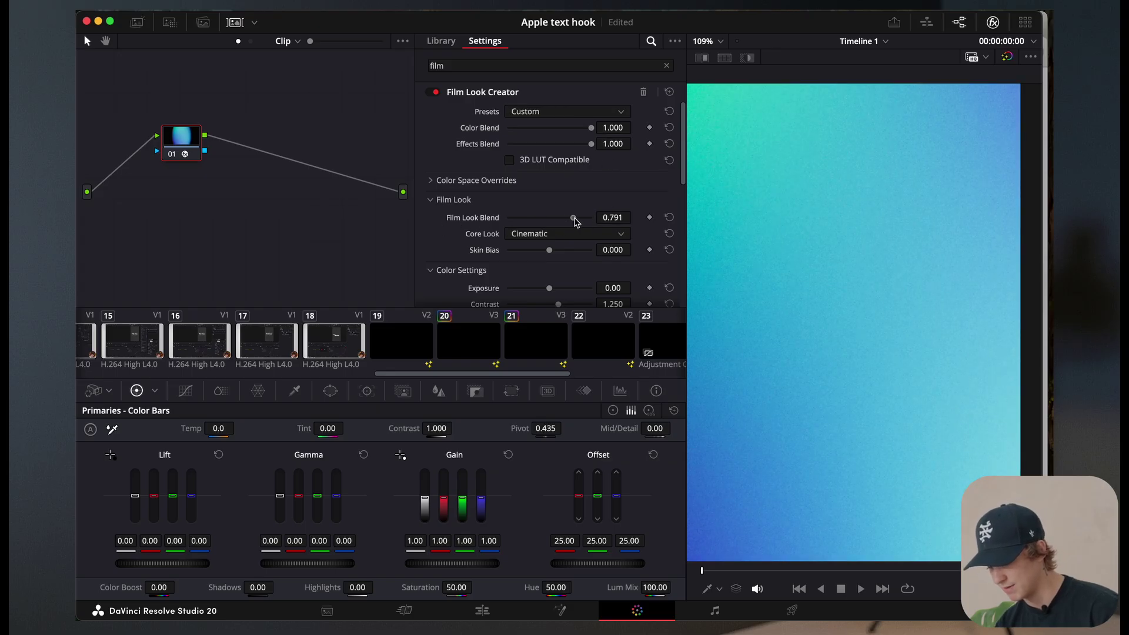
pyautogui.click(484, 610)
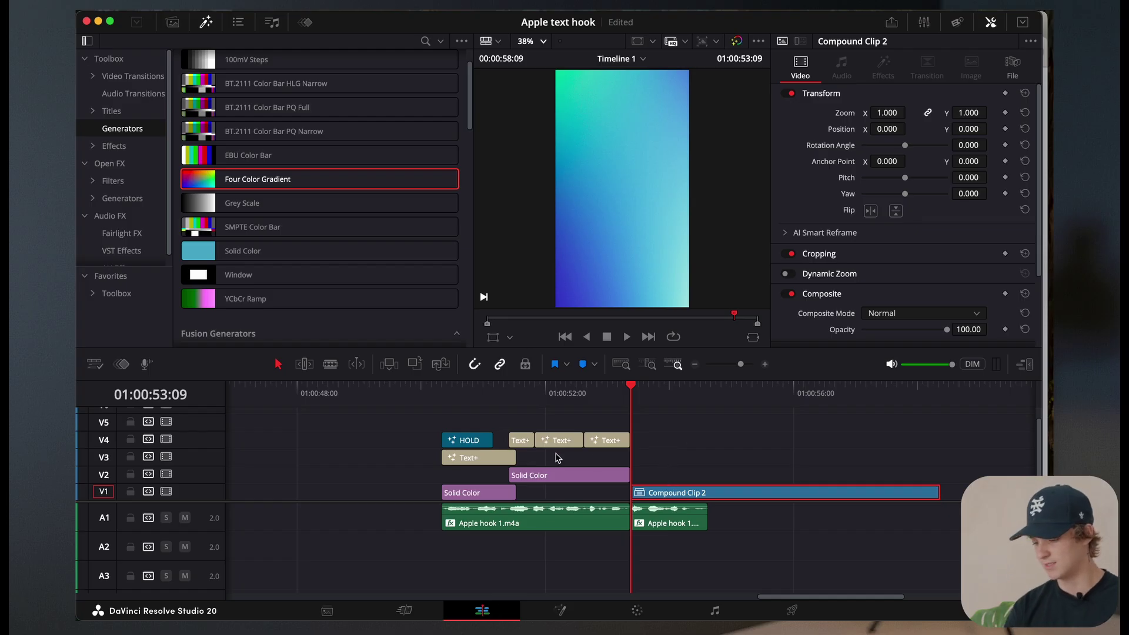
# - Copy the "Here's how to create" title to V2 above the gradient compound clip and set its text to "In Seconds"
pyautogui.moveTo(494, 459); pyautogui.dragTo(684, 475)
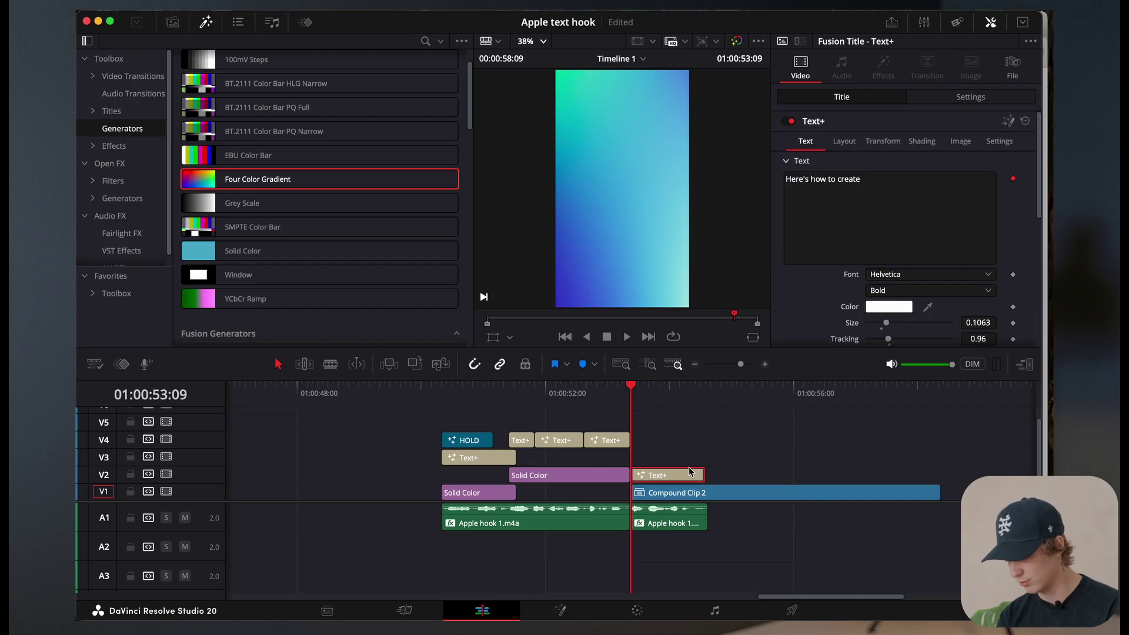
pyautogui.click(940, 206)
pyautogui.press('super+a')
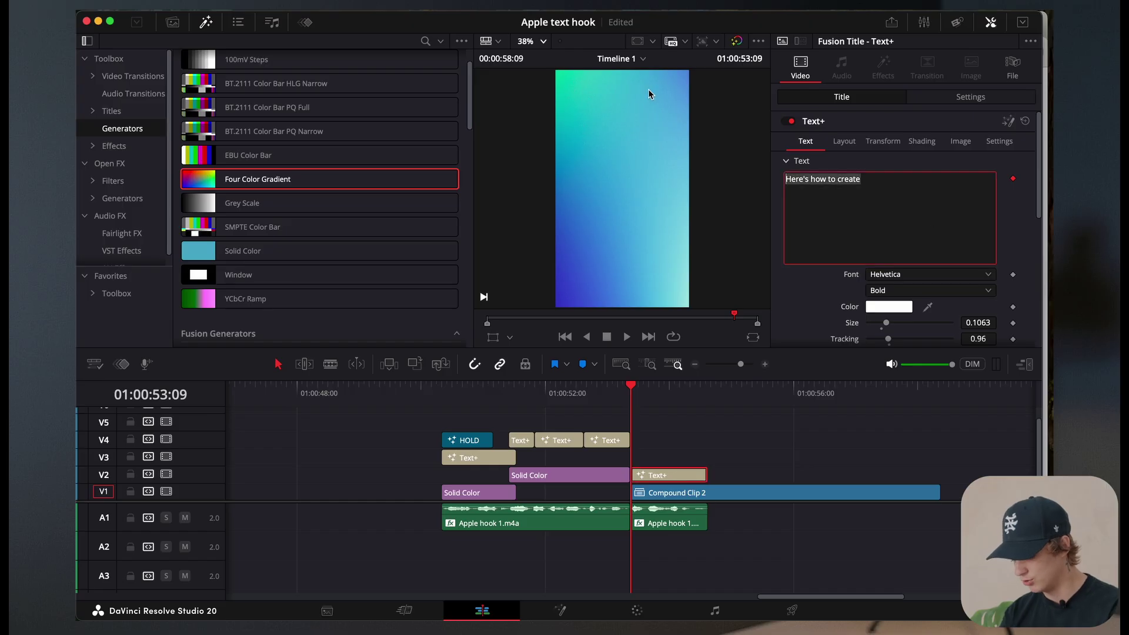
pyautogui.write('In Seconds')
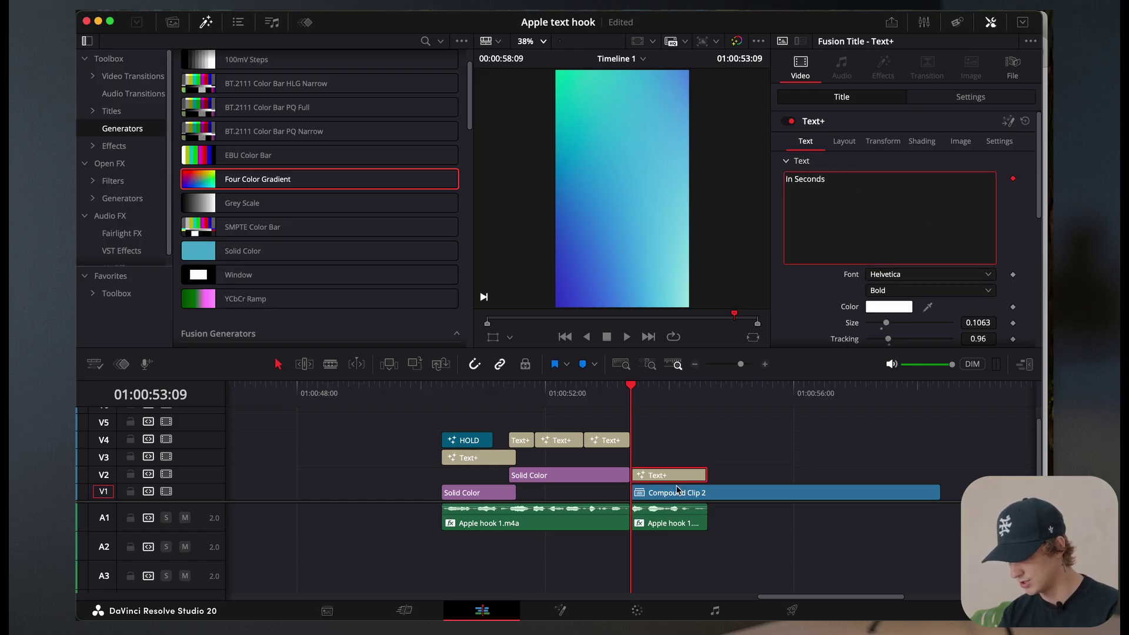
# - Preview the title over the gradient and change its text to "In 30 seconds"
pyautogui.click(675, 479)
pyautogui.press('space')
pyautogui.click(903, 214)
pyautogui.press('BackSpace')
pyautogui.press('BackSpace')
pyautogui.press('BackSpace')
pyautogui.press('BackSpace')
pyautogui.press('BackSpace')
pyautogui.press('BackSpace')
pyautogui.press('BackSpace')
pyautogui.write('30')
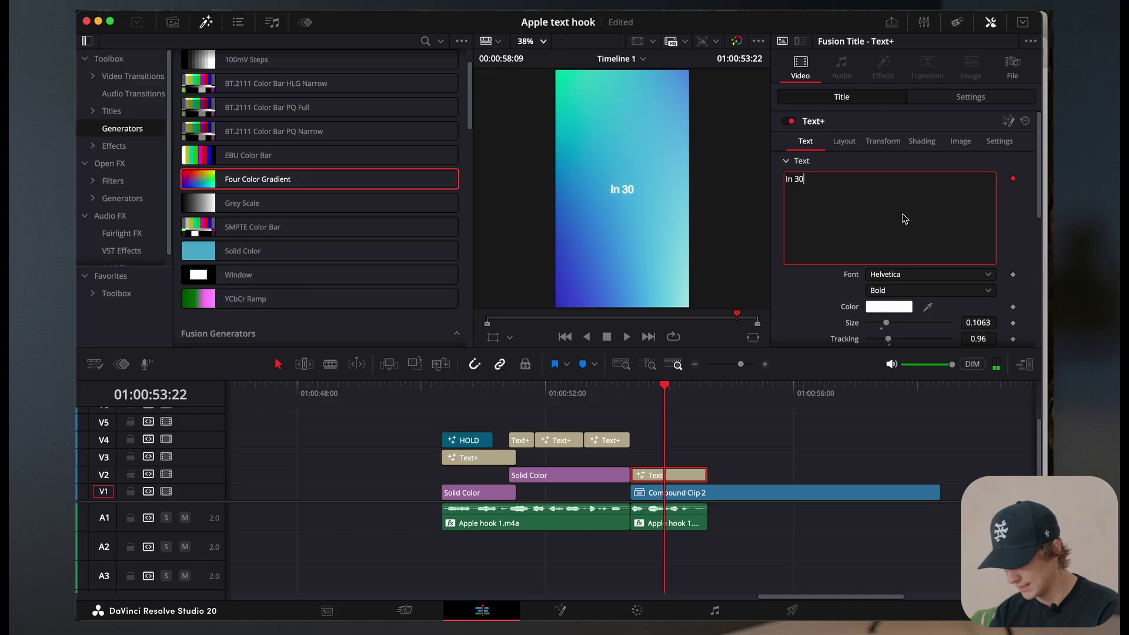
pyautogui.write(' seconds')
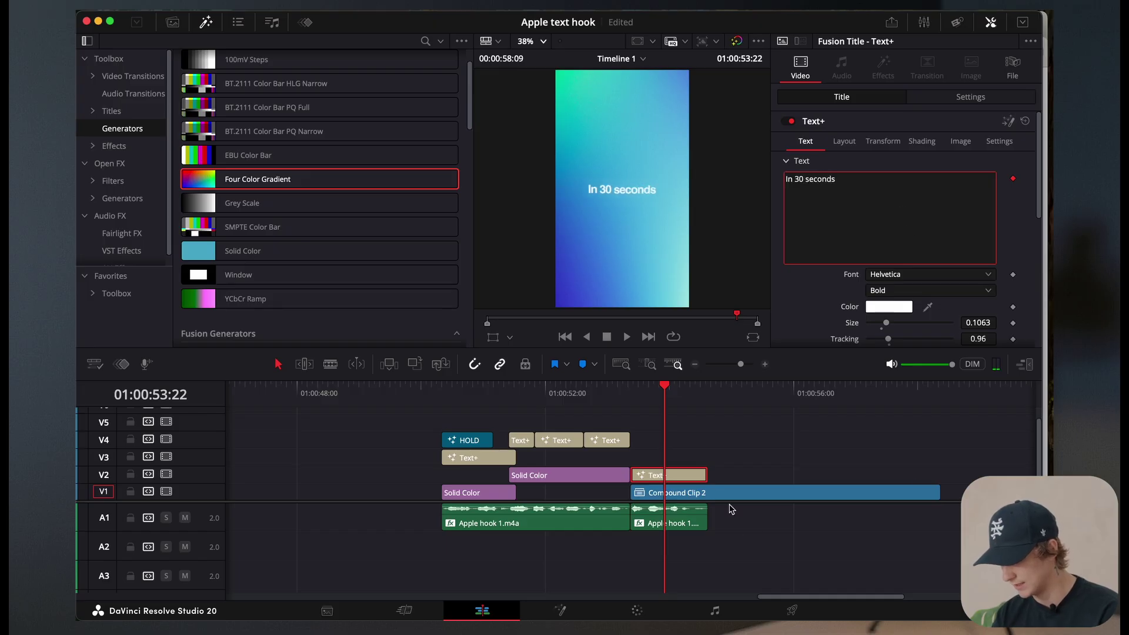
# - Play the "In 30 seconds" title, try enlarging its text, and delete the title from V2
pyautogui.click(623, 395)
pyautogui.press('space')
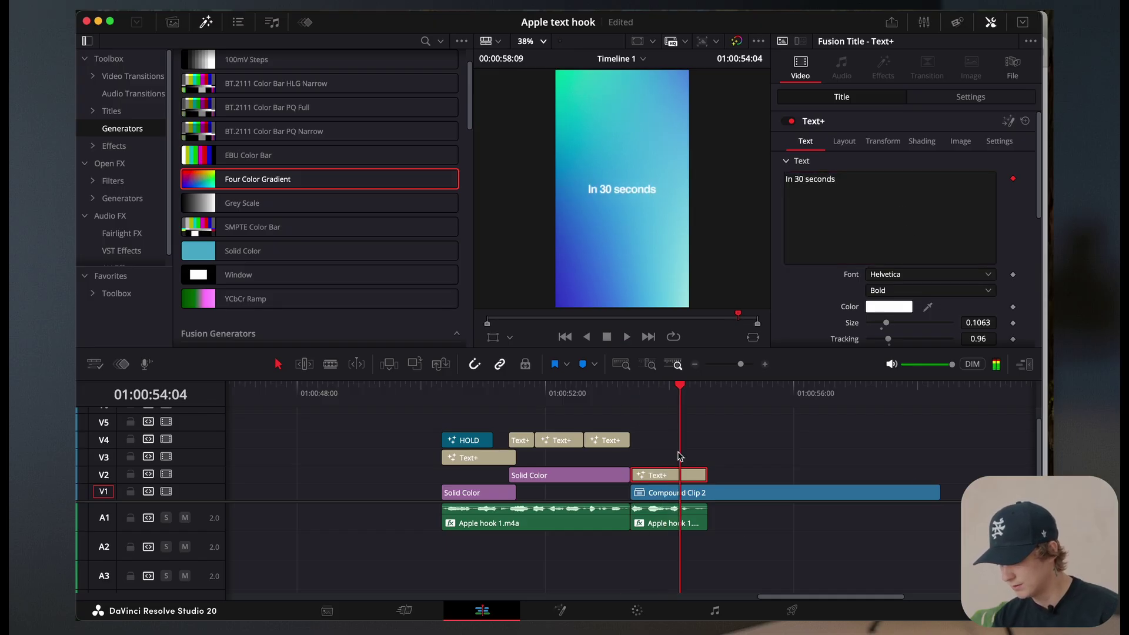
pyautogui.moveTo(887, 325); pyautogui.dragTo(893, 325)
pyautogui.press('BackSpace')
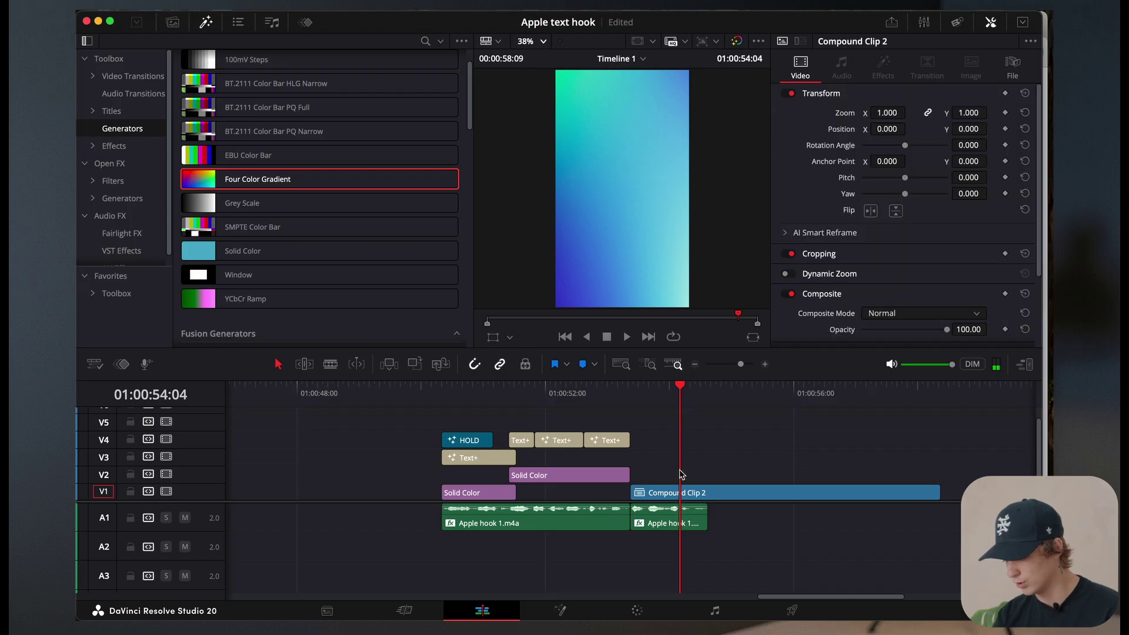
# - Open the text design template timeline in the MotionText Pro bin and copy its "Do you want to learn" and "COLOR GRADING" titles
pyautogui.click(108, 59)
pyautogui.click(172, 22)
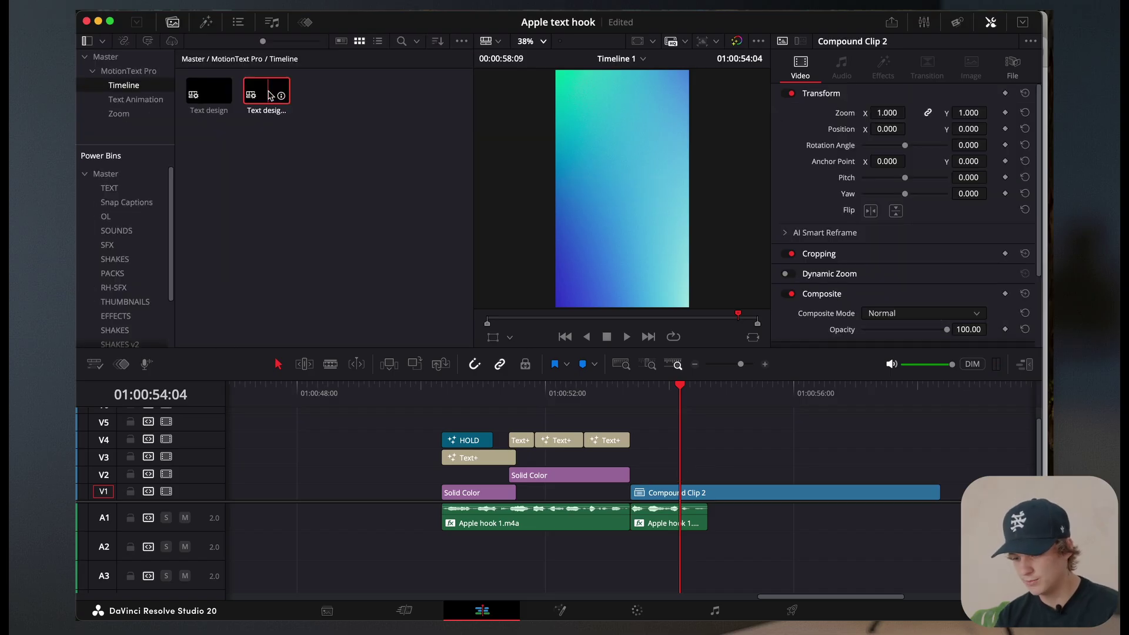
pyautogui.doubleClick(272, 106)
pyautogui.moveTo(564, 499); pyautogui.dragTo(527, 417)
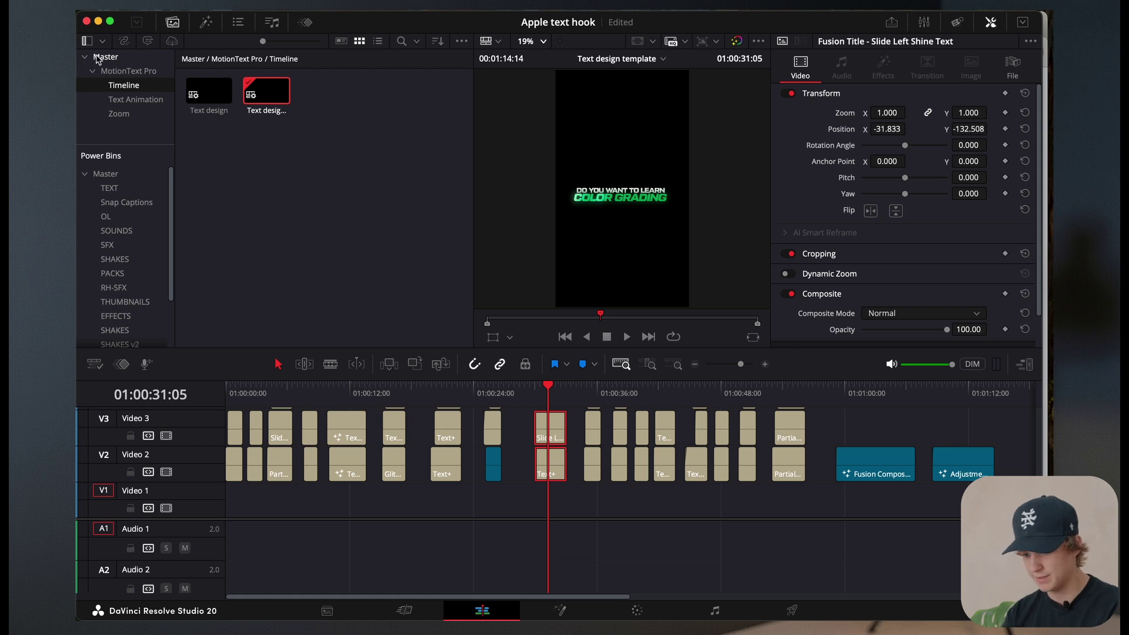
# - Return to Timeline 1 and paste the two template titles on V2 and V3 at the start of Compound Clip 2
pyautogui.click(103, 57)
pyautogui.click(209, 193)
pyautogui.doubleClick(210, 192)
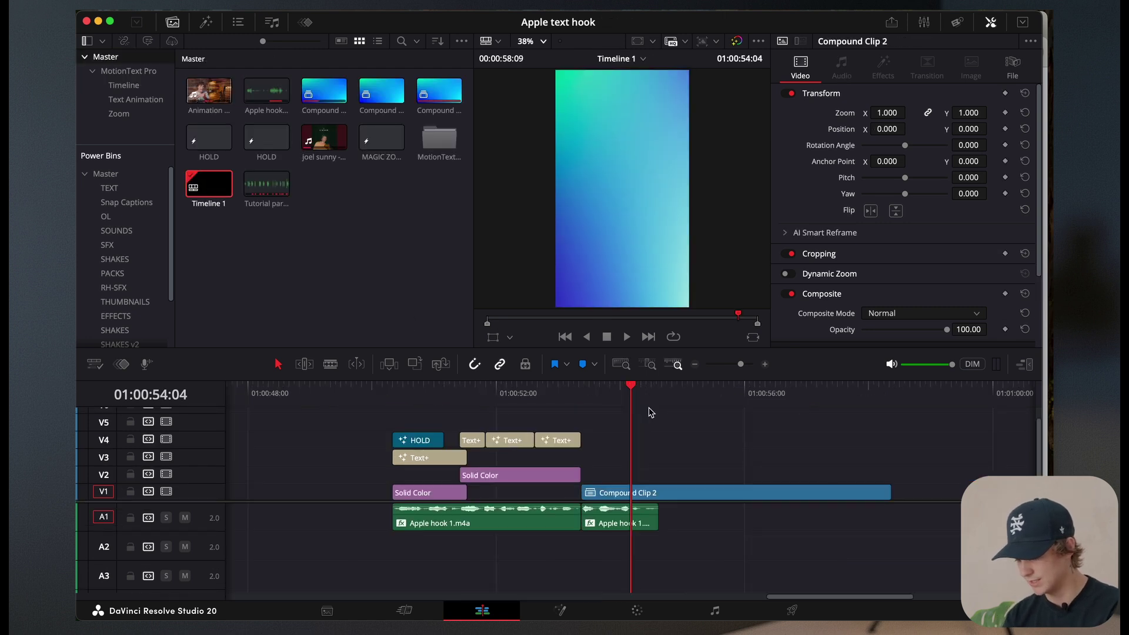
pyautogui.press('super+v')
pyautogui.moveTo(688, 461); pyautogui.dragTo(638, 461)
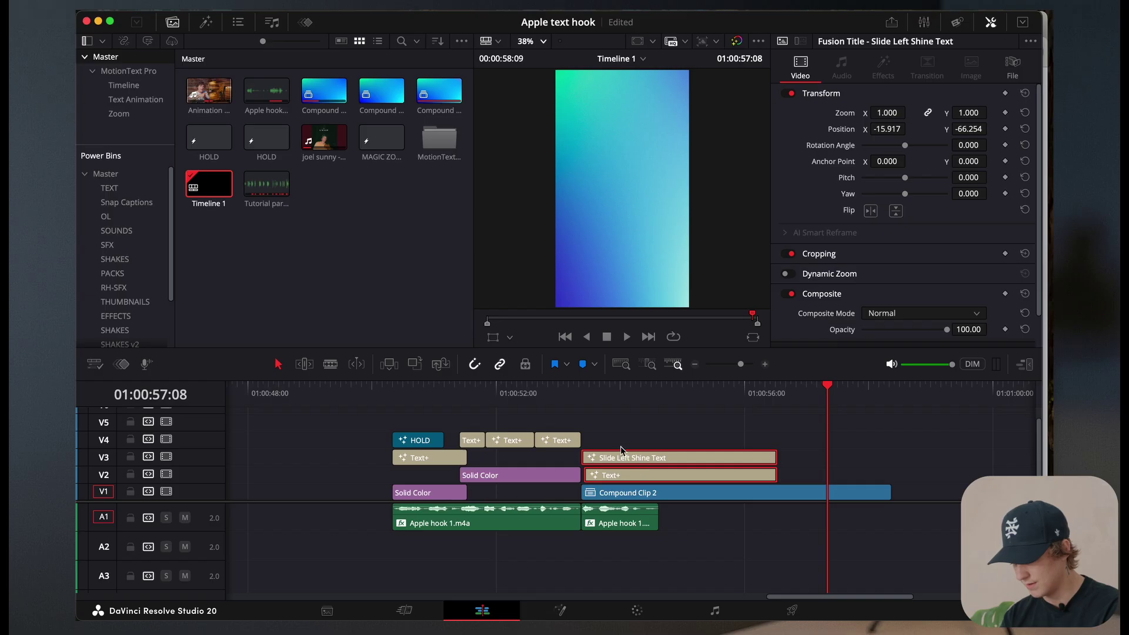
# - Open the "COLOR GRADING" title on V3 in Fusion at frame 33 with the Spline editor hidden
pyautogui.click(610, 389)
pyautogui.click(640, 459)
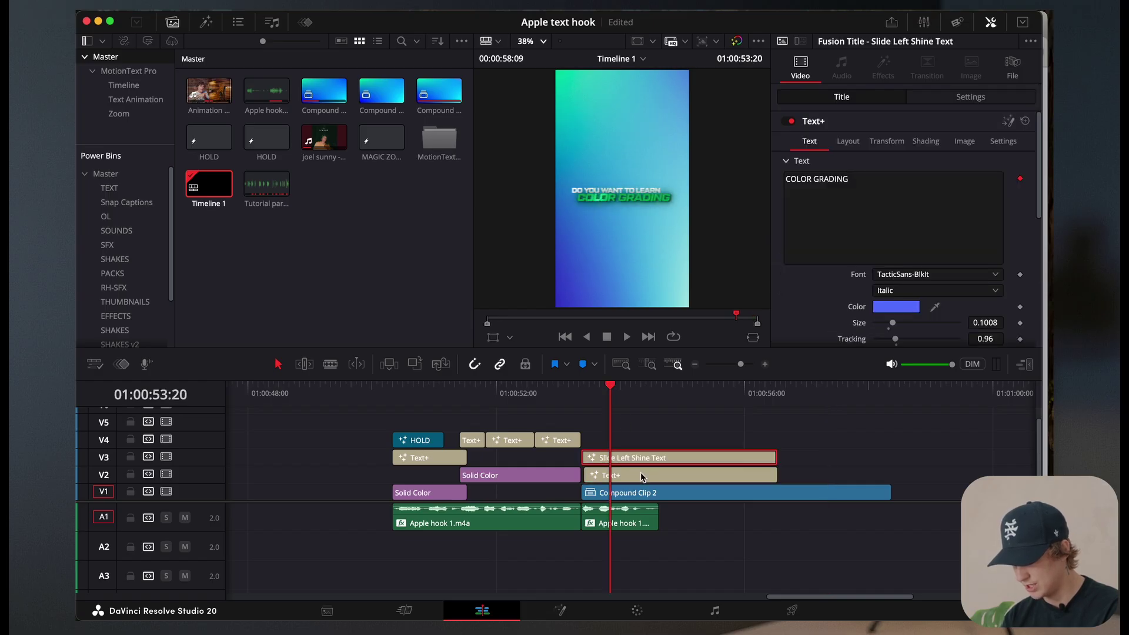
pyautogui.click(563, 608)
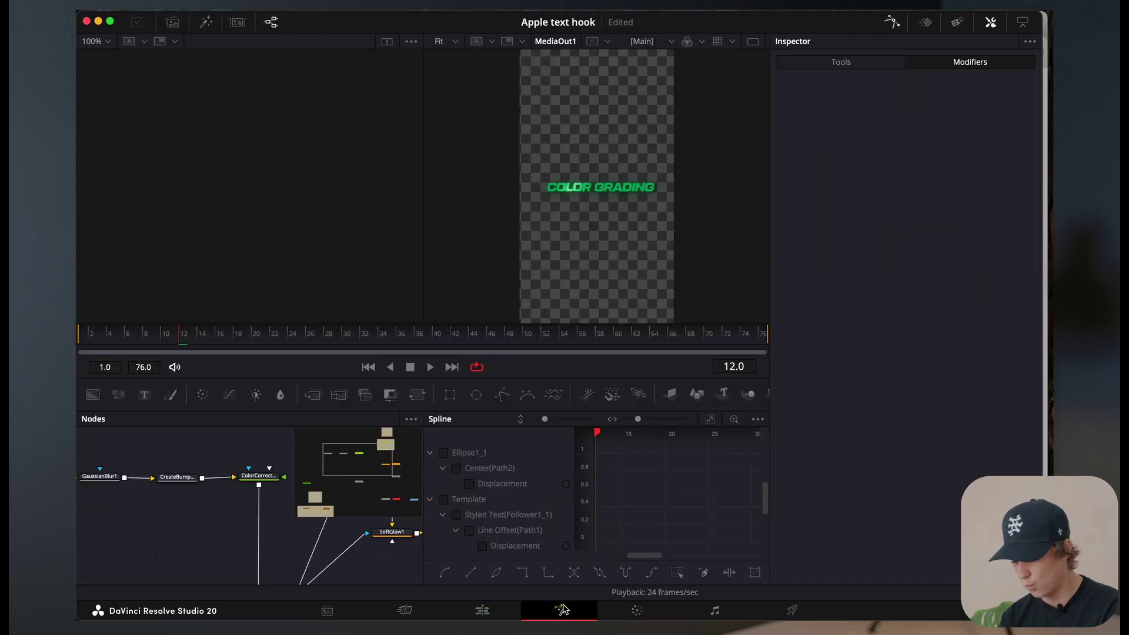
pyautogui.moveTo(174, 340); pyautogui.dragTo(374, 334)
pyautogui.click(892, 22)
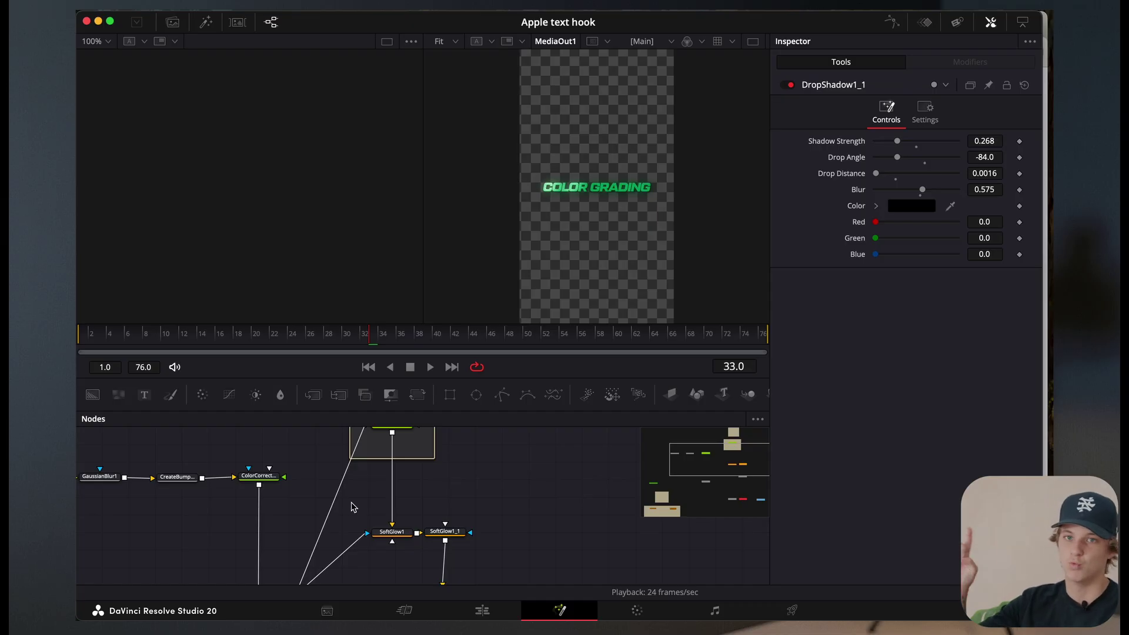
# - Neutralize the green tint in both color correctors, with strength 0.0042 in ColorCorrector1 and 0.0021 in ColorCorrector2
pyautogui.scroll(2, 351, 507)
pyautogui.click(388, 465)
pyautogui.moveTo(913, 224); pyautogui.dragTo(942, 240)
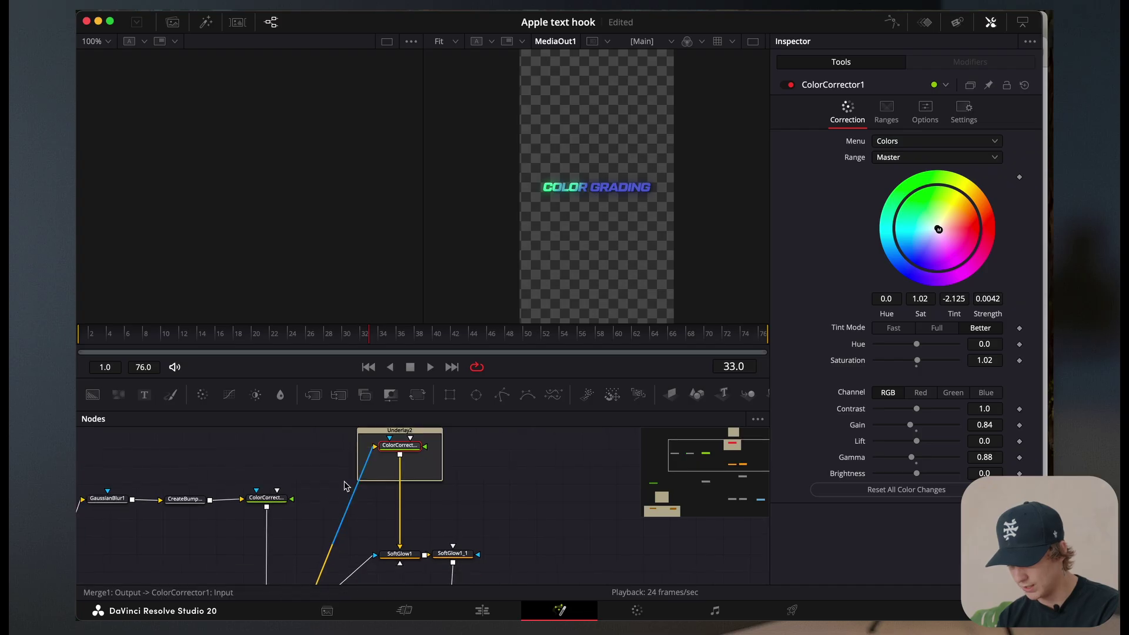
pyautogui.scroll(-2, 403, 468)
pyautogui.click(266, 497)
pyautogui.moveTo(919, 199); pyautogui.dragTo(938, 229)
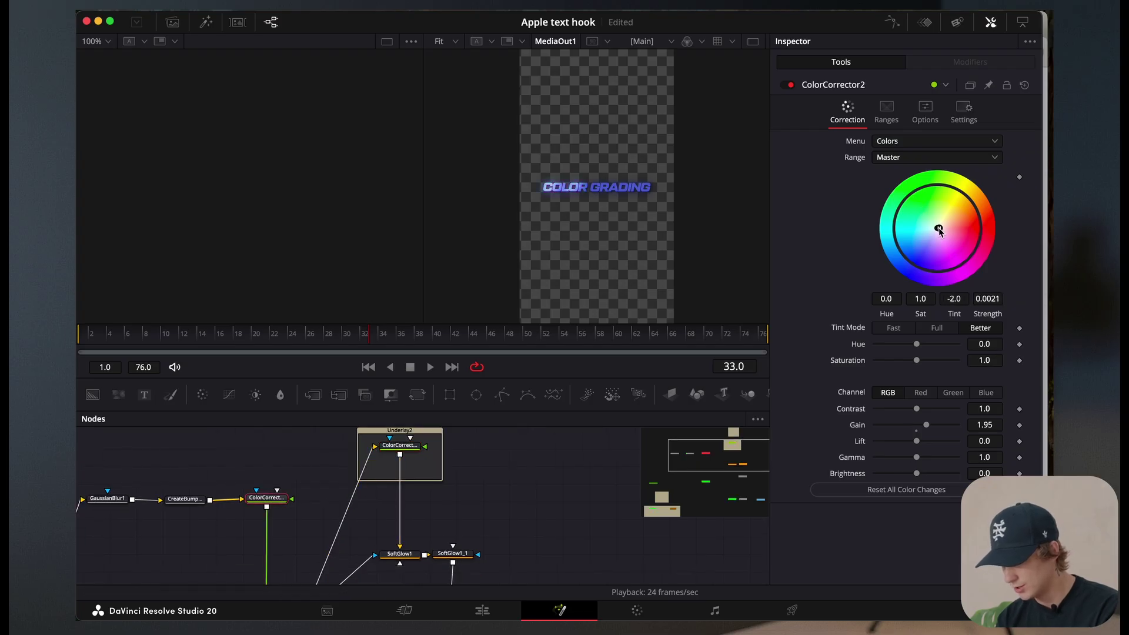
# - Set the Template text node's color to a very pale, nearly white blue and return to the Edit page
pyautogui.scroll(-5, 303, 481)
pyautogui.hscroll(-4, 302, 481)
pyautogui.click(303, 482)
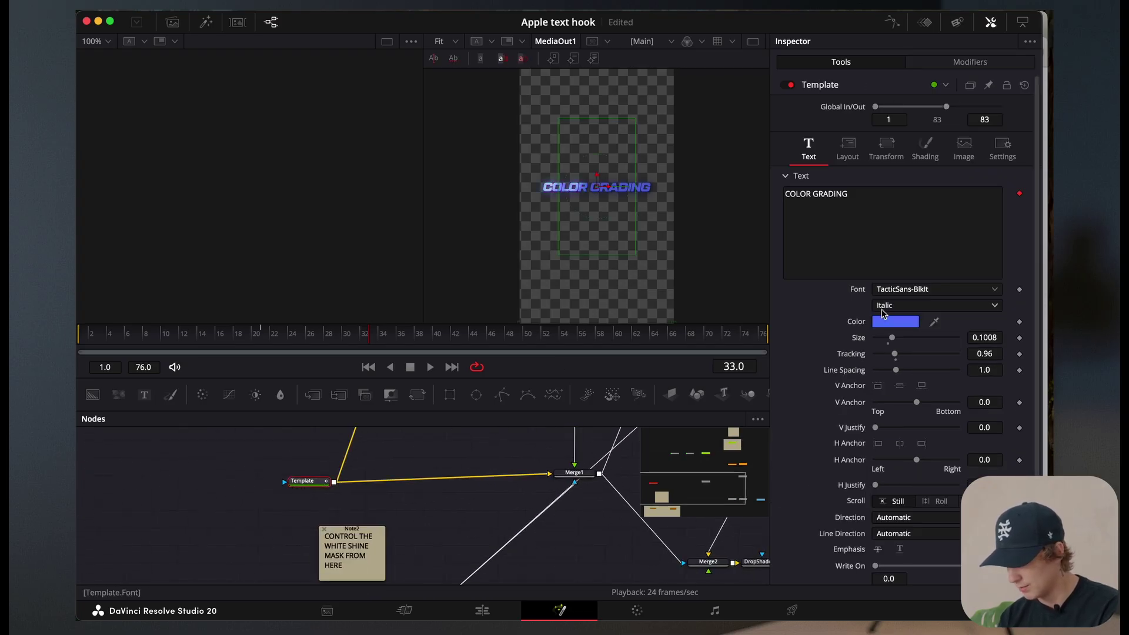
pyautogui.click(894, 321)
pyautogui.moveTo(341, 456); pyautogui.dragTo(365, 431)
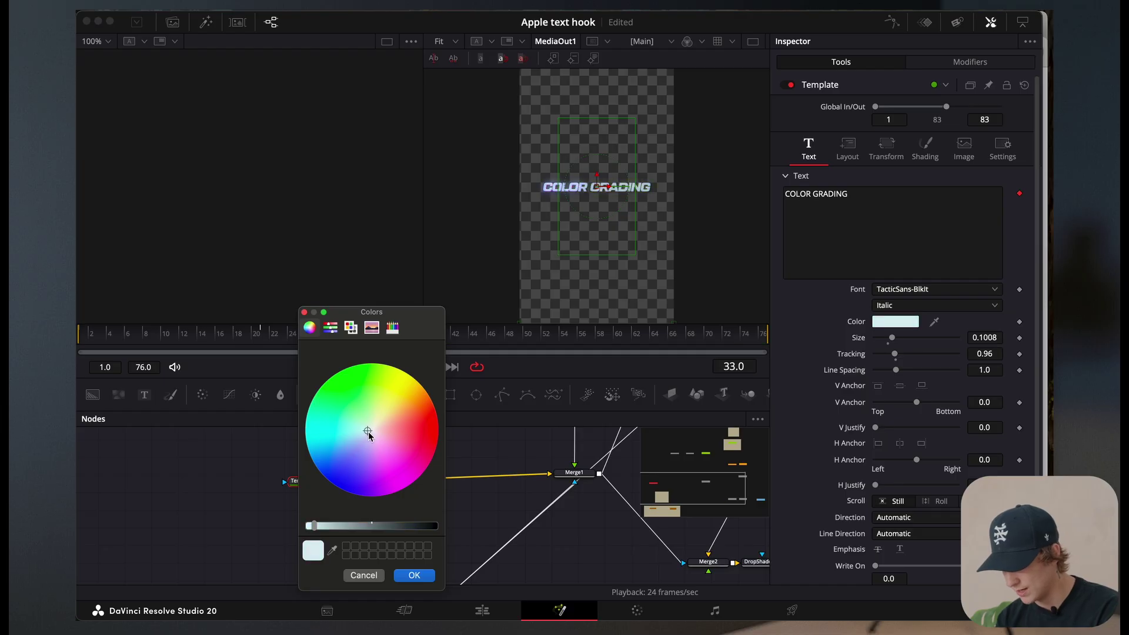
pyautogui.click(421, 576)
pyautogui.click(482, 610)
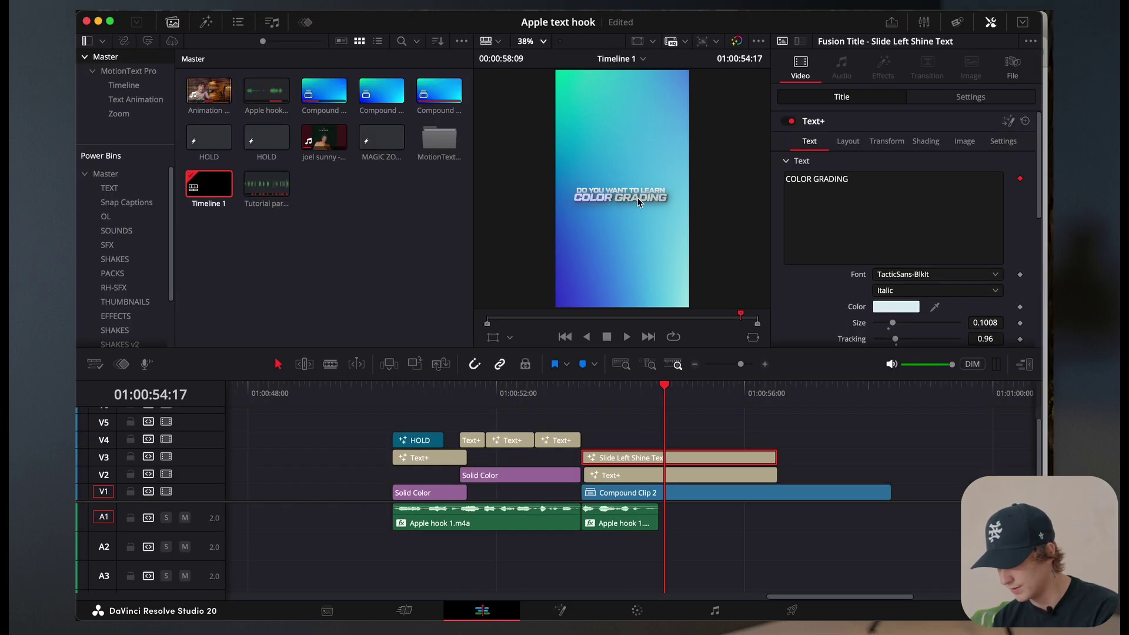
# - Change the "COLOR GRADING" title's text to "30 seconds" and set its size to 0.1496
pyautogui.click(914, 186)
pyautogui.write('30')
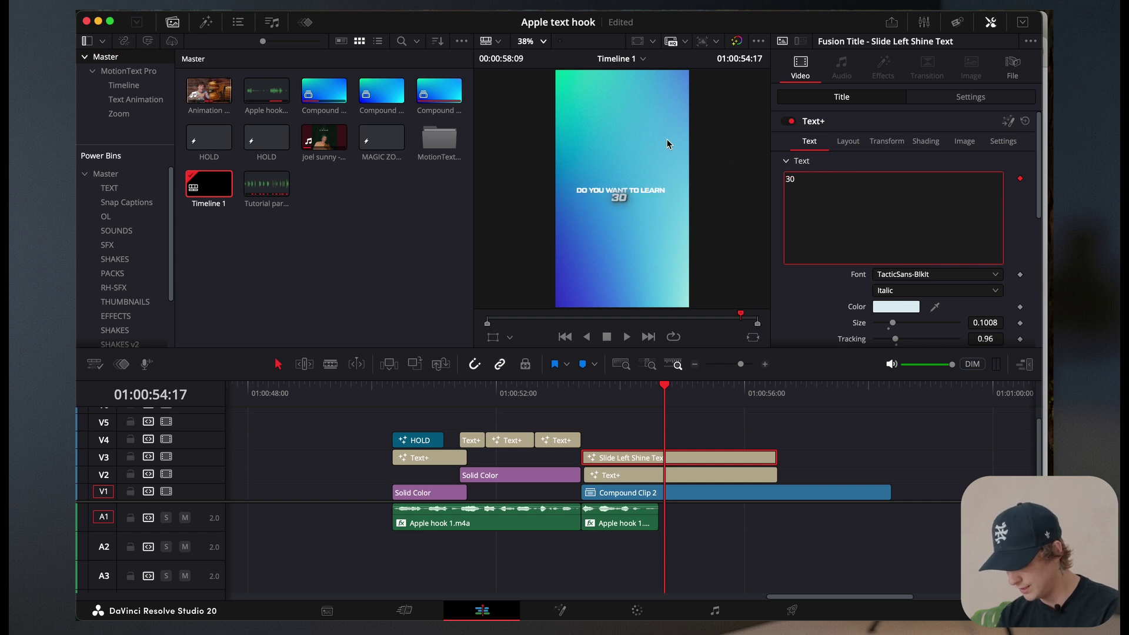
pyautogui.write(' seconds')
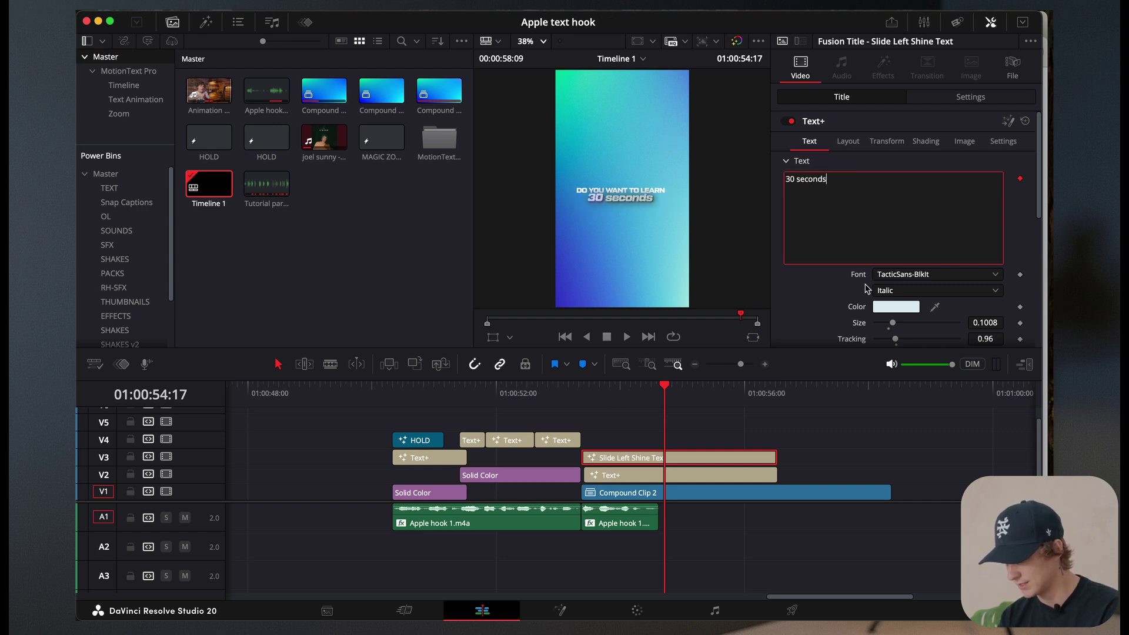
pyautogui.moveTo(894, 326); pyautogui.dragTo(900, 323)
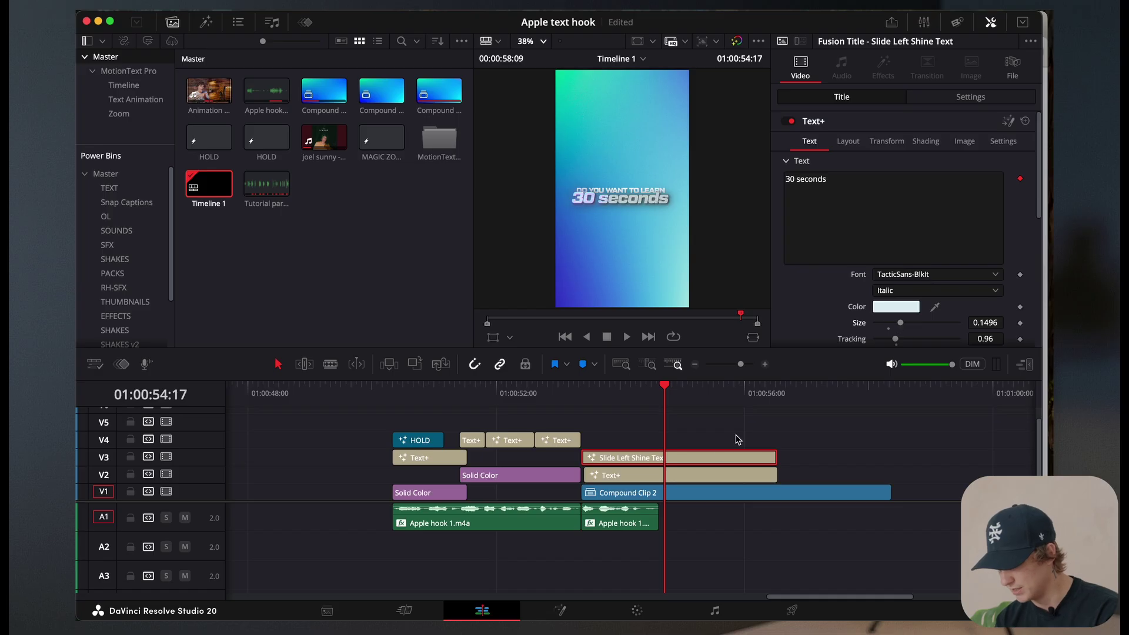
# - Change the V2 title's text to "In" with size 0.1339 and place its layout center at X 0.682, Y 0.517
pyautogui.click(704, 479)
pyautogui.write('In')
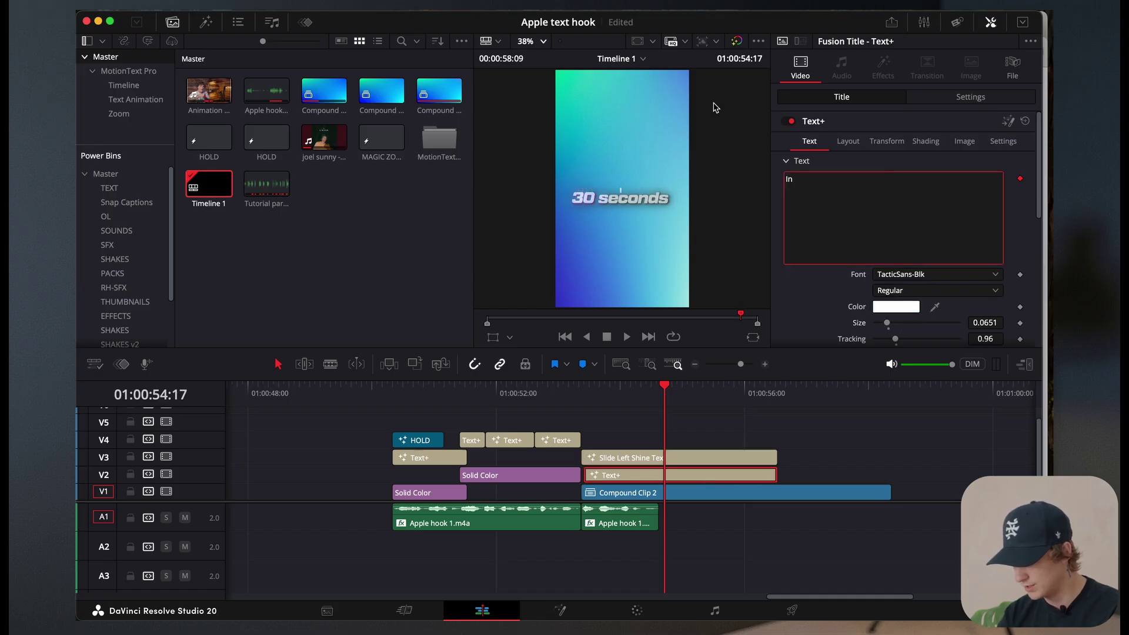
pyautogui.moveTo(896, 325); pyautogui.dragTo(900, 325)
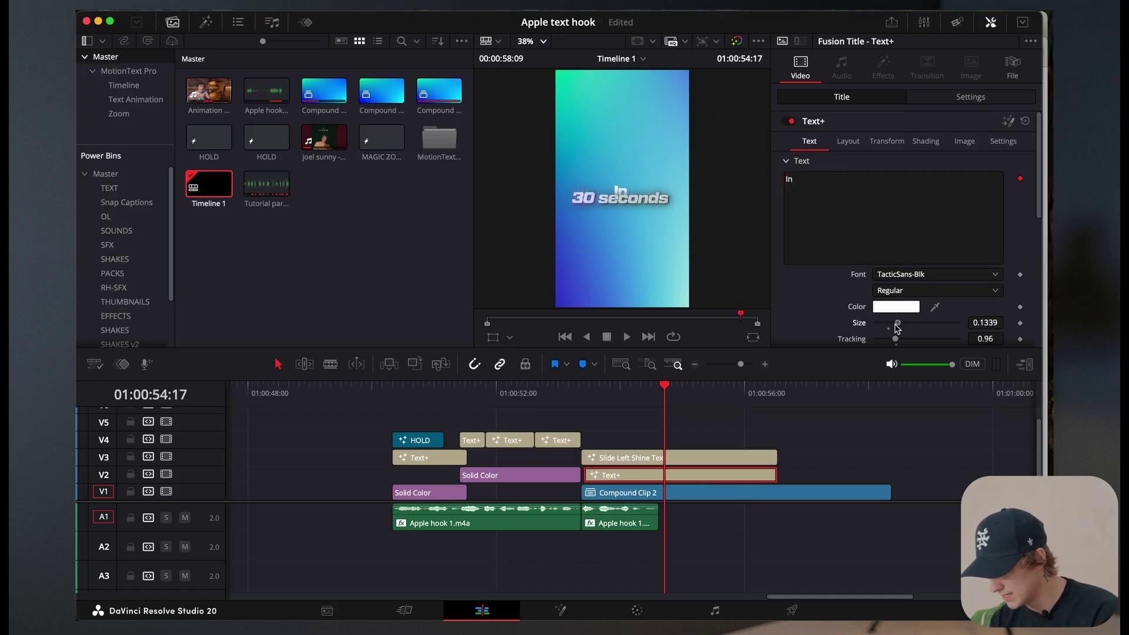
pyautogui.click(847, 141)
pyautogui.moveTo(984, 226); pyautogui.dragTo(992, 227)
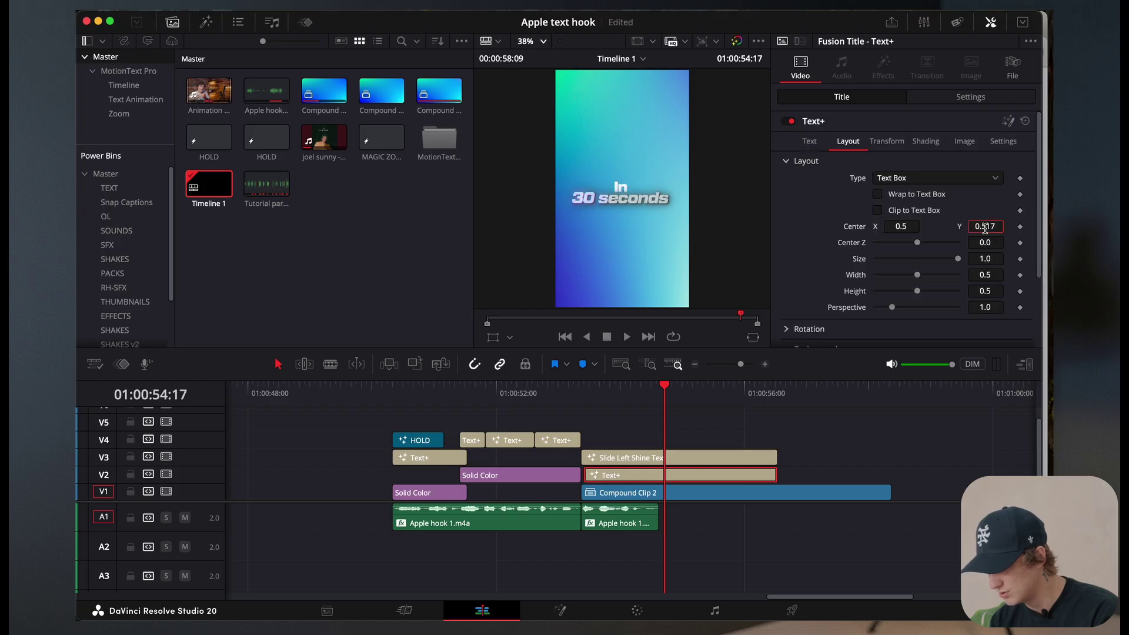
pyautogui.moveTo(900, 226); pyautogui.dragTo(931, 227)
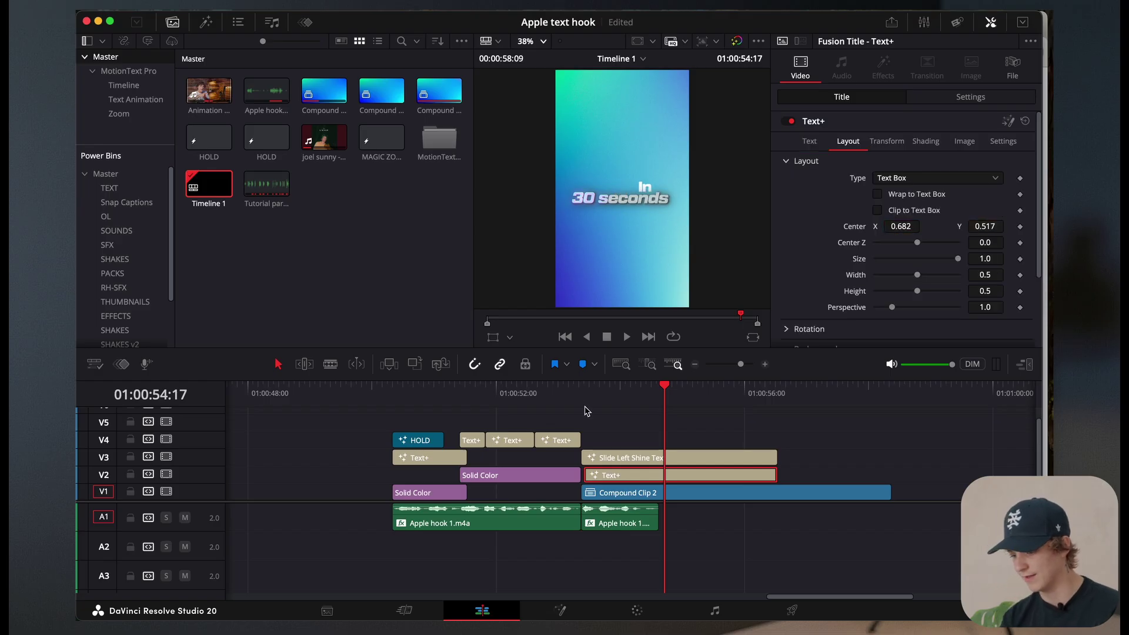
# - Play back the "In 30 seconds" titles over the gradient, including a close-up view, and fit the viewer again
pyautogui.click(567, 394)
pyautogui.press('space')
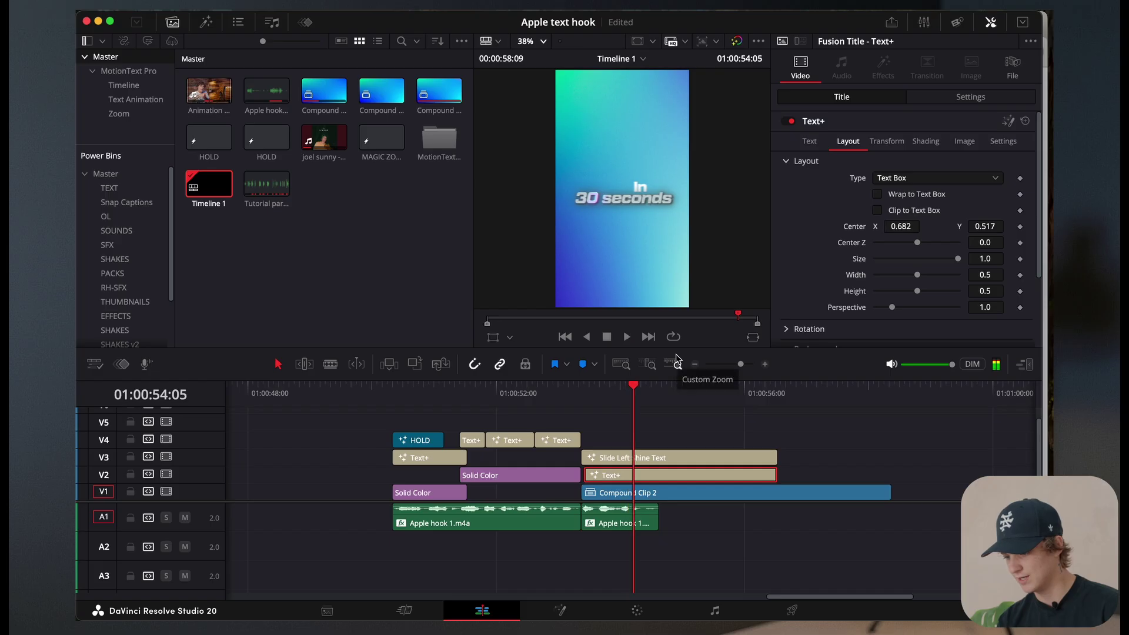
pyautogui.press('space')
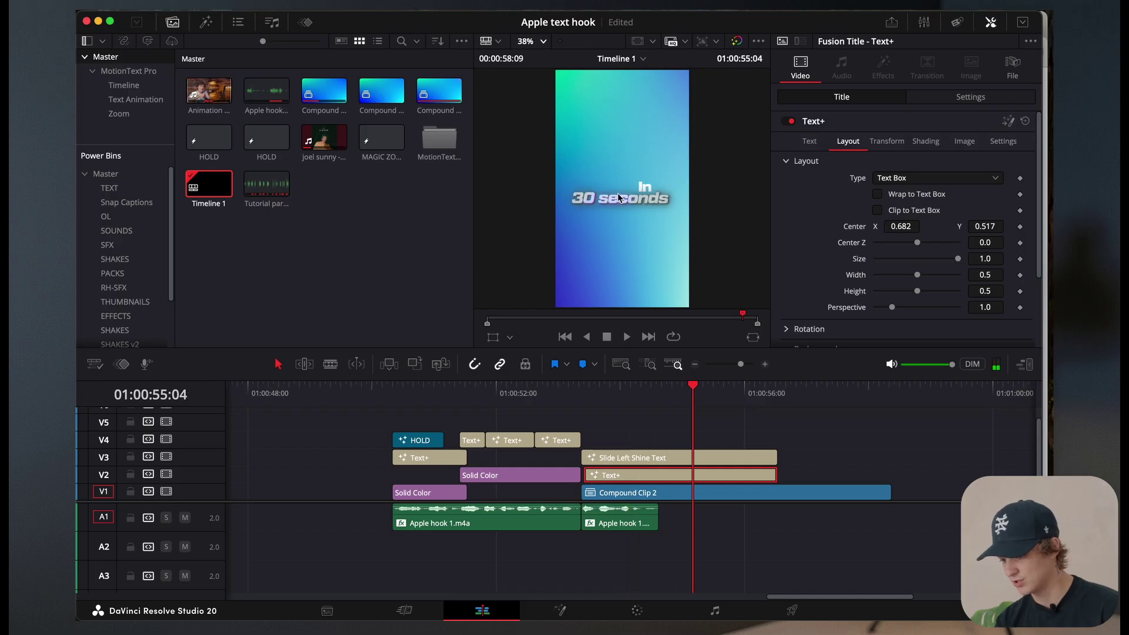
pyautogui.scroll(4, 612, 204)
pyautogui.moveTo(692, 389); pyautogui.dragTo(623, 400)
pyautogui.press('space')
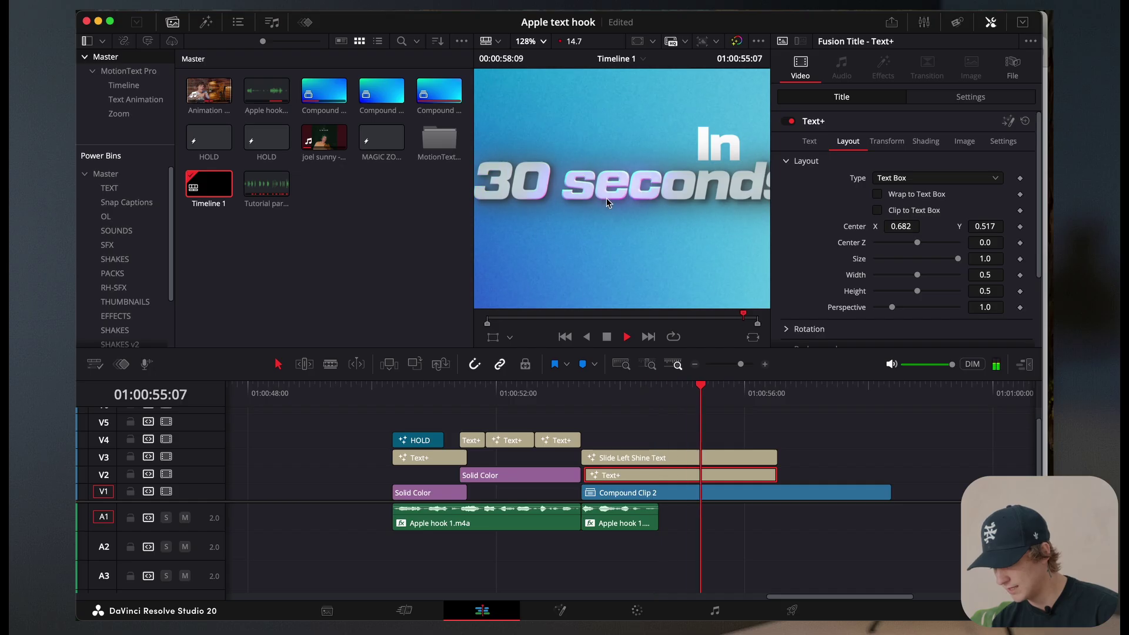
pyautogui.click(532, 41)
pyautogui.click(531, 73)
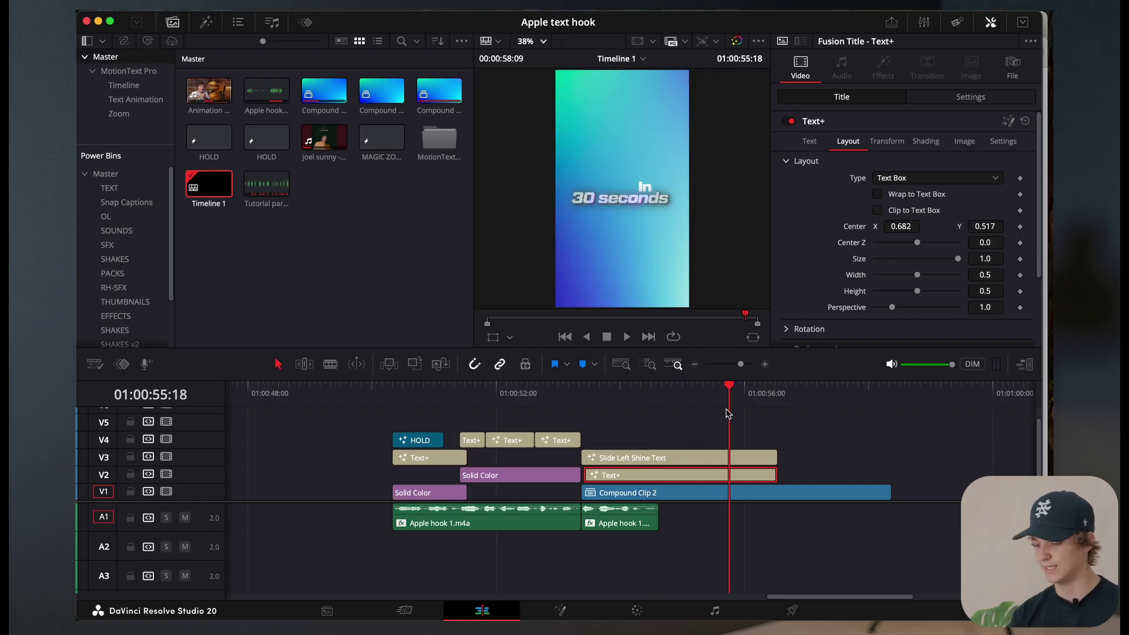